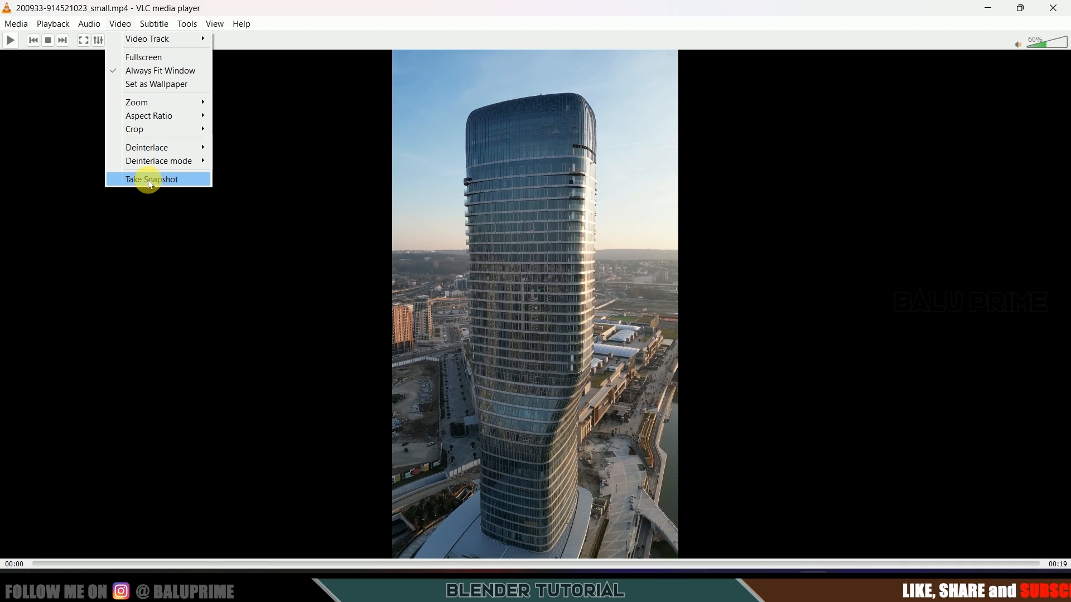
# - Close VLC media player after snapshotting the tower drone clip
pyautogui.click(1054, 9)
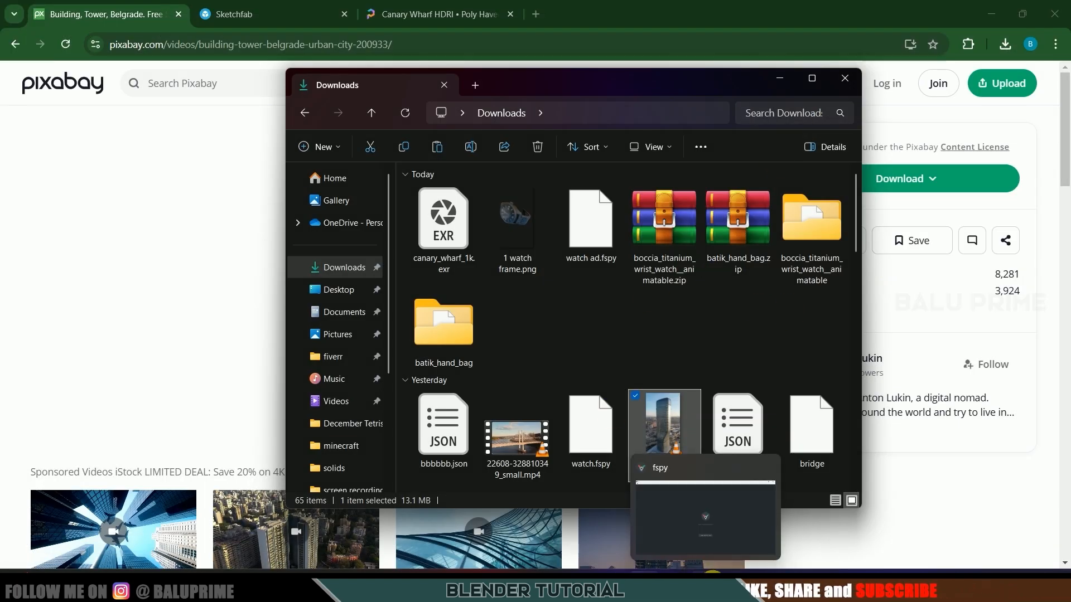
pyautogui.click(707, 581)
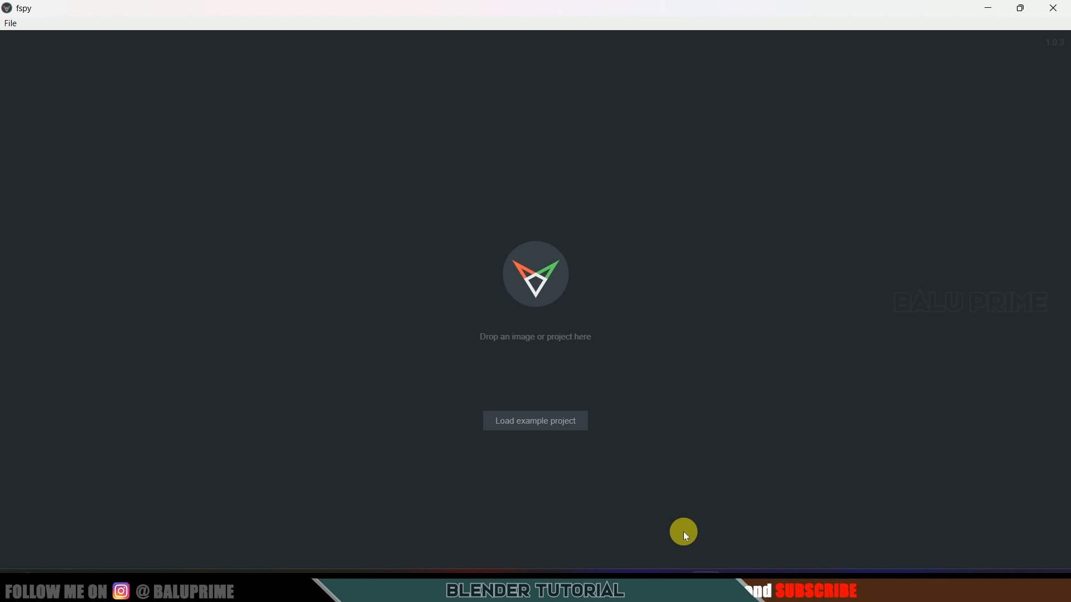
pyautogui.click(643, 583)
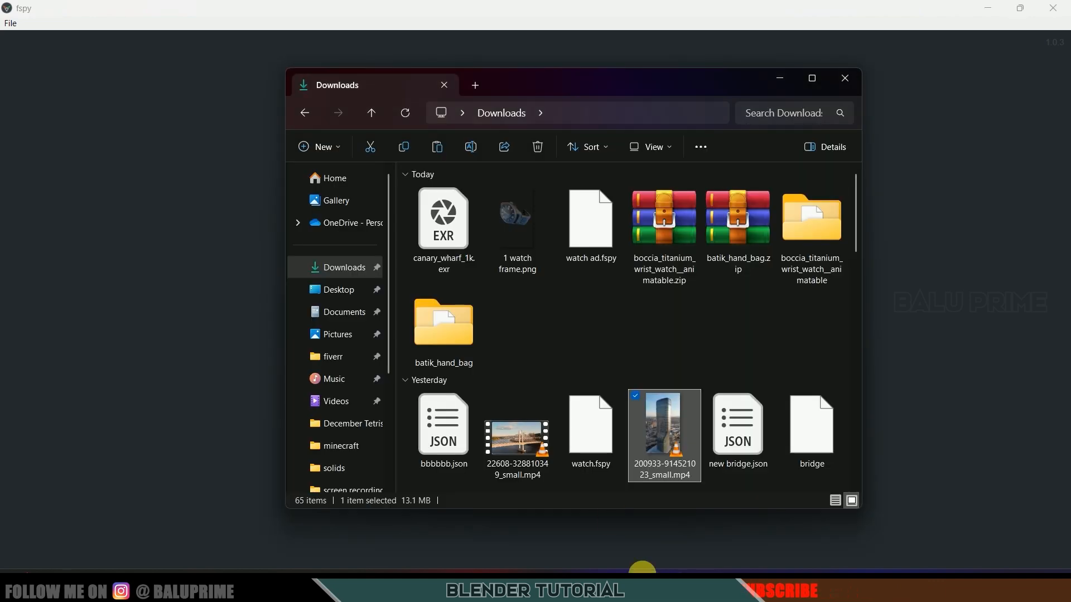
pyautogui.click(334, 334)
pyautogui.moveTo(857, 184); pyautogui.dragTo(842, 490)
pyautogui.click(666, 367)
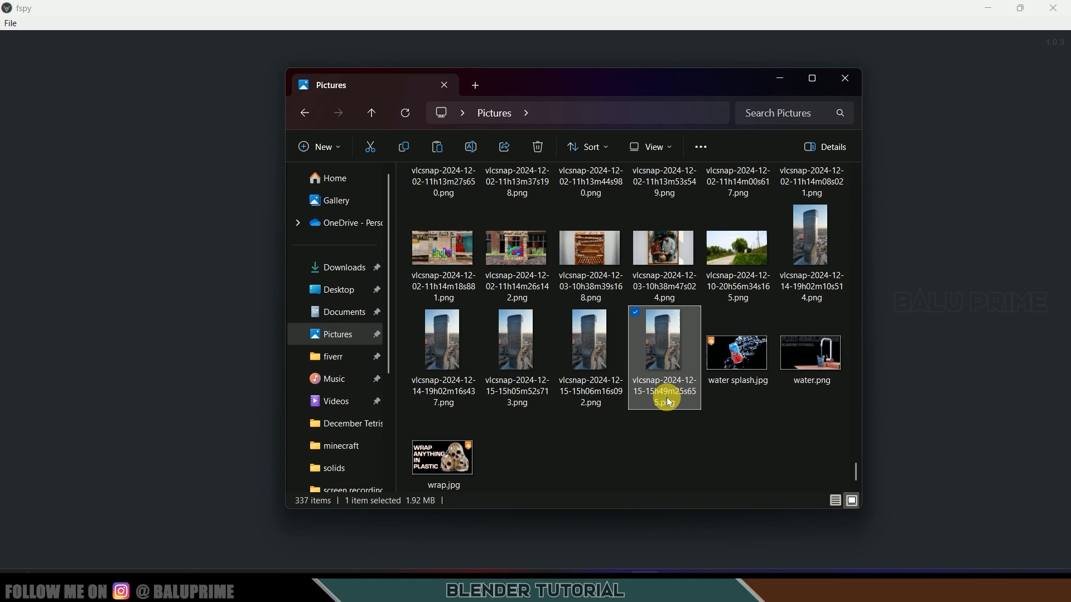
pyautogui.moveTo(660, 366); pyautogui.dragTo(162, 314)
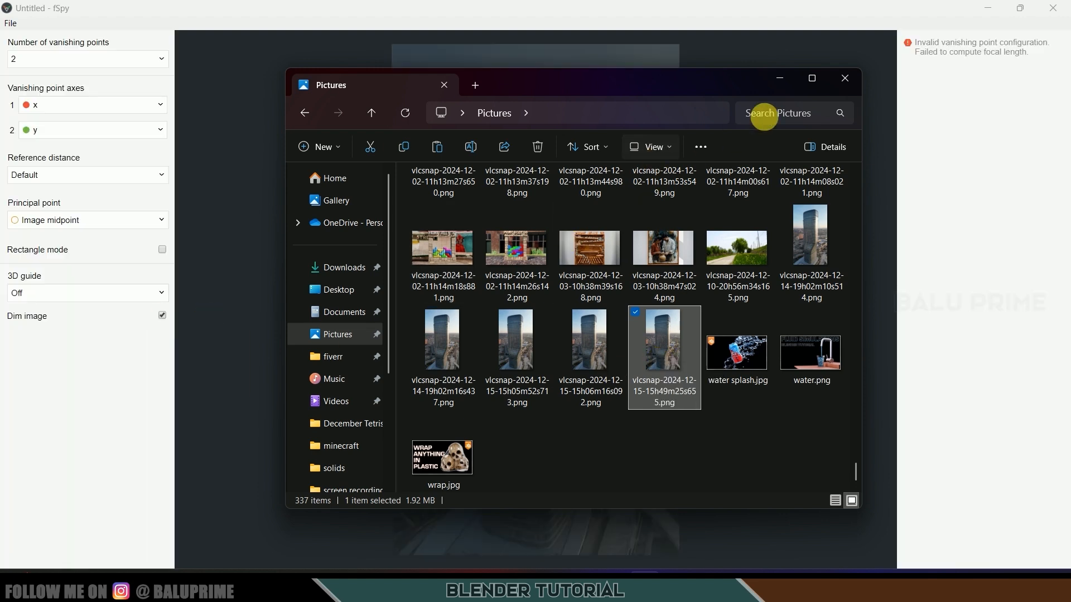
pyautogui.click(783, 83)
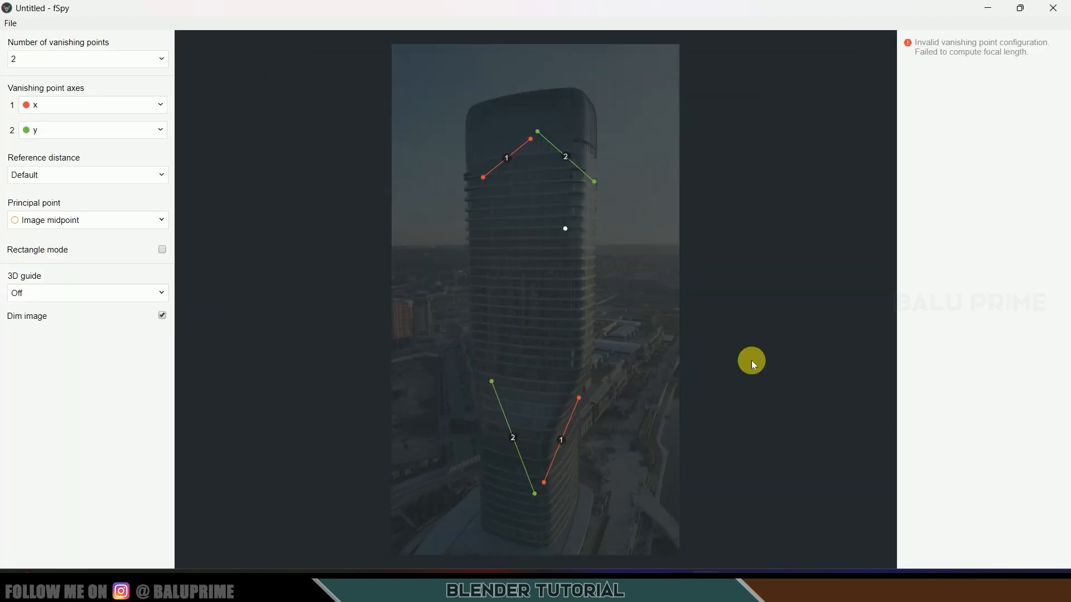
# - Set vanishing point axis 2 to z and align both blue lines with the tower's vertical edges
pyautogui.click(66, 133)
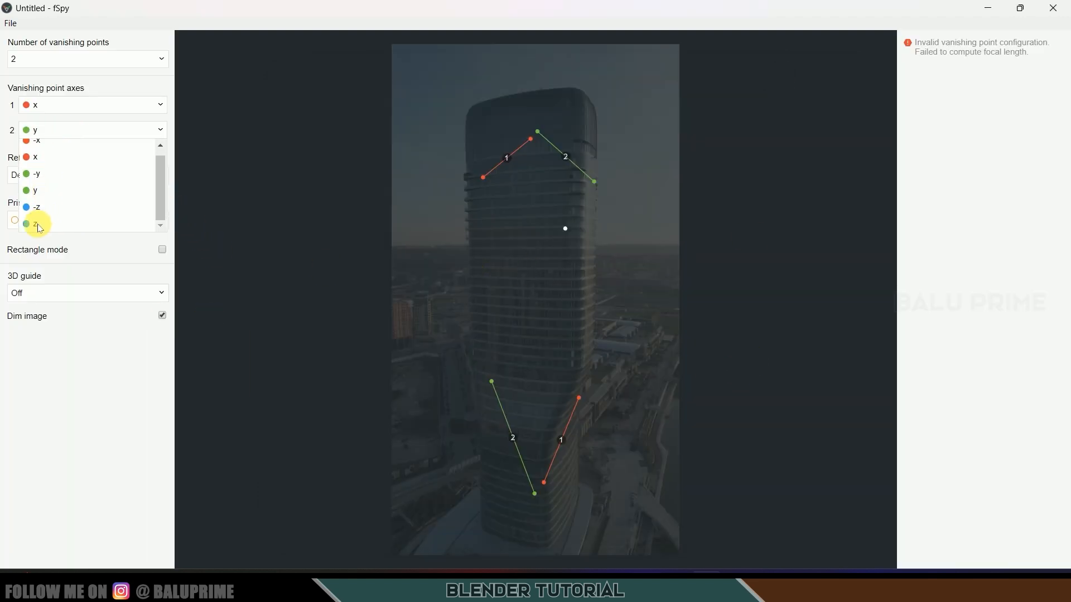
pyautogui.click(35, 223)
pyautogui.moveTo(593, 187); pyautogui.dragTo(421, 520)
pyautogui.moveTo(538, 135); pyautogui.dragTo(455, 121)
pyautogui.moveTo(481, 513); pyautogui.dragTo(734, 506)
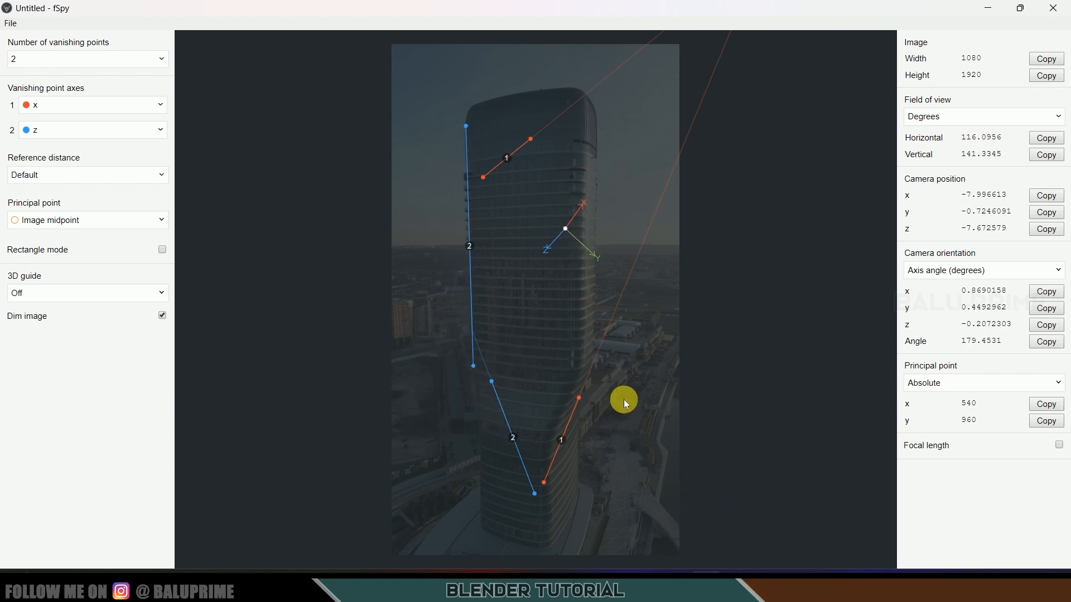
pyautogui.moveTo(492, 381); pyautogui.dragTo(585, 104)
pyautogui.moveTo(536, 494); pyautogui.dragTo(583, 356)
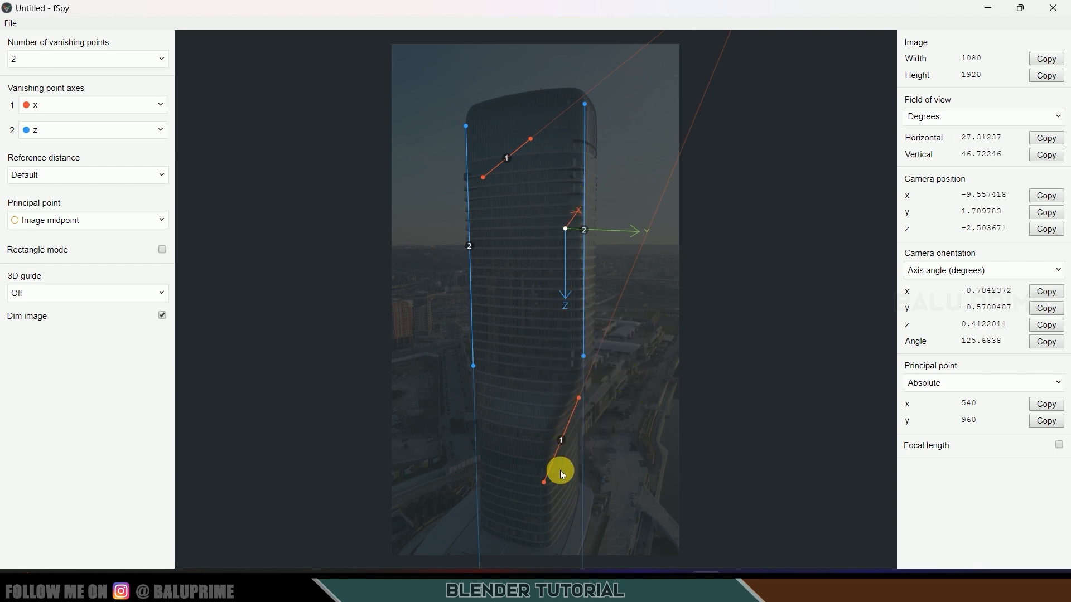
# - Align both red x-axis lines with the street edges so the camera solves at 65.77° FOV
pyautogui.moveTo(576, 397); pyautogui.dragTo(686, 362)
pyautogui.moveTo(587, 473); pyautogui.dragTo(662, 438)
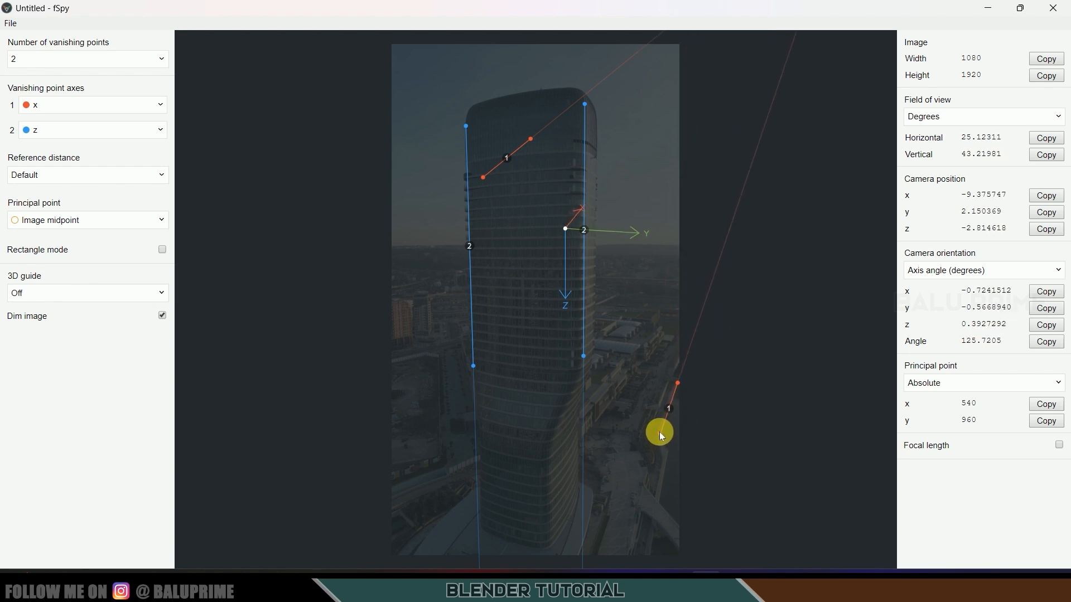
pyautogui.moveTo(531, 139); pyautogui.dragTo(602, 356)
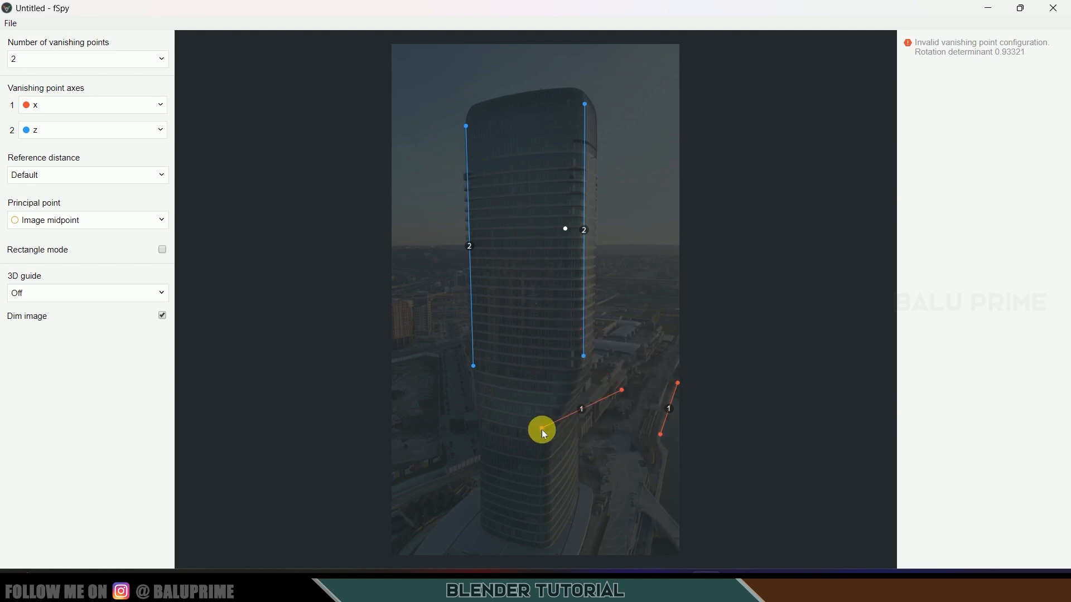
pyautogui.moveTo(566, 462)
pyautogui.mouseDown()
pyautogui.moveTo(580, 460)
pyautogui.moveTo(571, 461)
pyautogui.mouseUp()
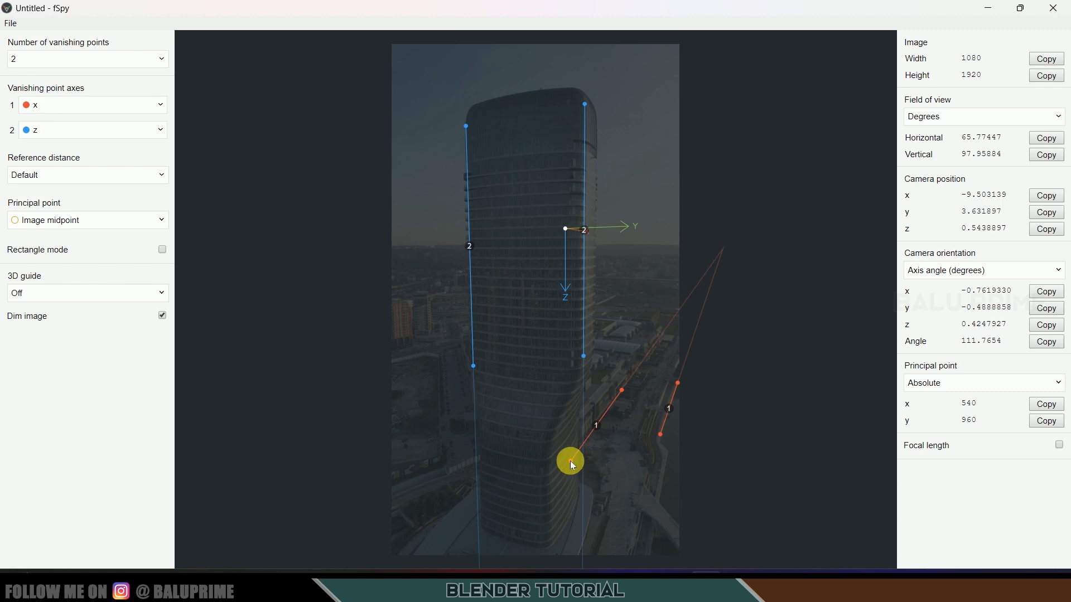
pyautogui.click(152, 130)
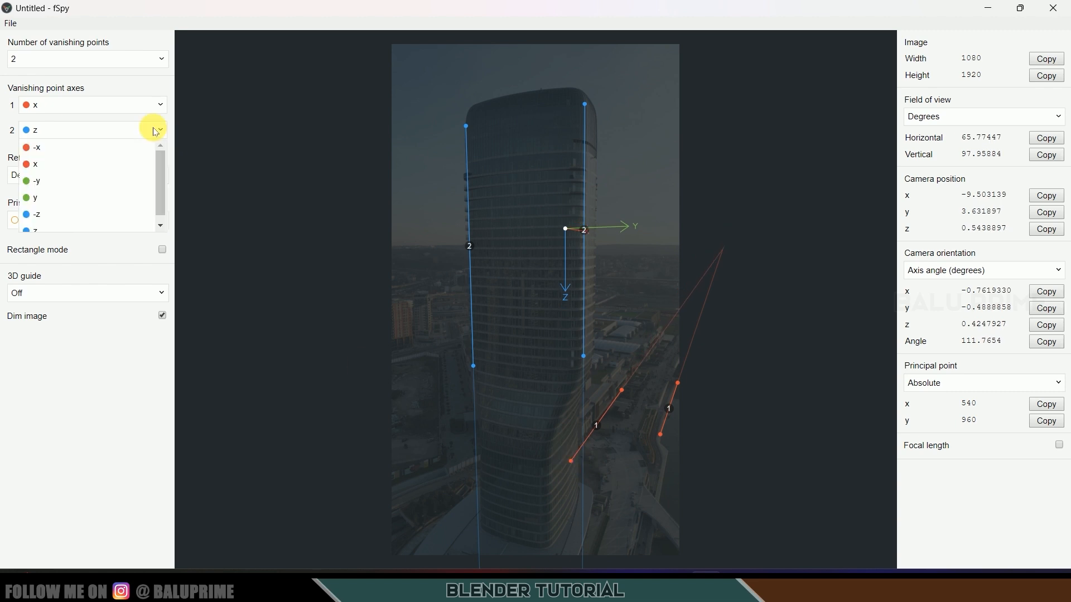
# - Flip axis 2 to -z, move the origin lower on the tower, and show an xy grid floor
pyautogui.click(57, 215)
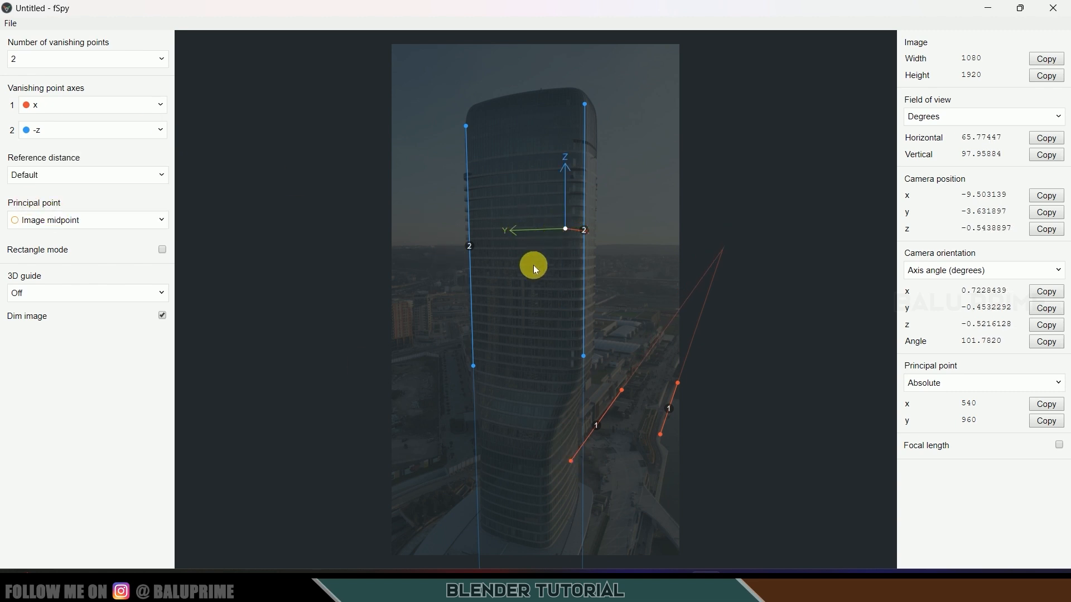
pyautogui.moveTo(565, 230); pyautogui.dragTo(543, 359)
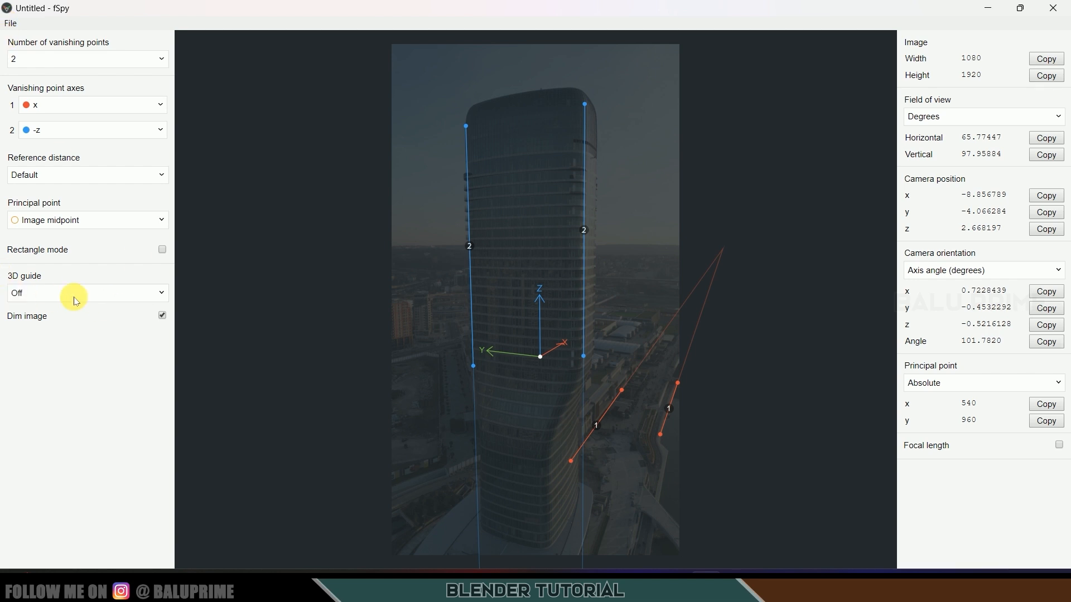
pyautogui.click(20, 291)
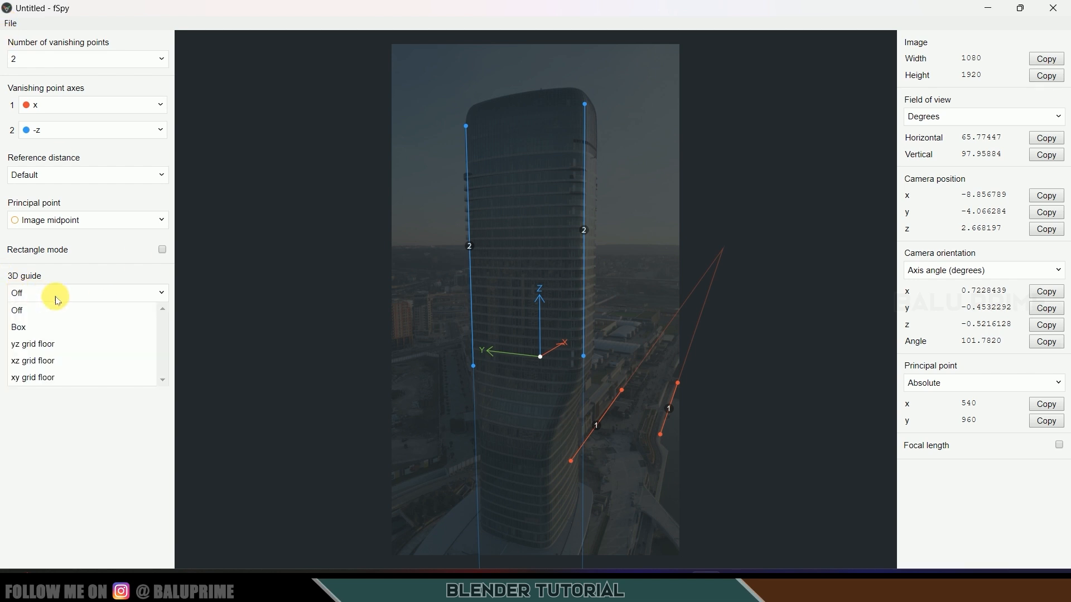
pyautogui.click(47, 377)
pyautogui.moveTo(541, 357)
pyautogui.mouseDown()
pyautogui.moveTo(509, 363)
pyautogui.moveTo(524, 351)
pyautogui.mouseUp()
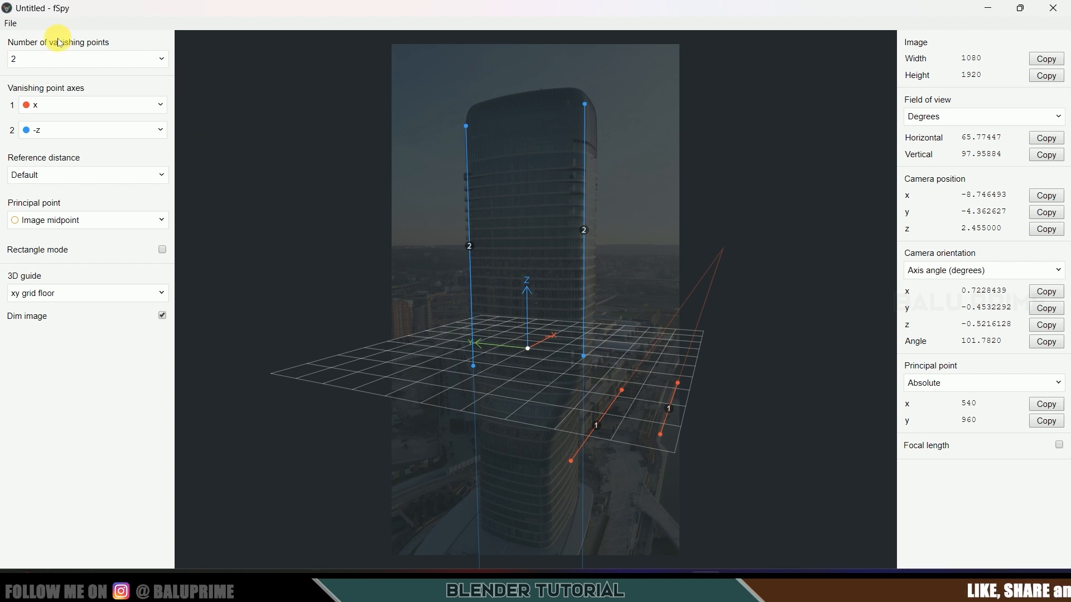
# - Save the fSpy project as 'watch fspy data' and close fSpy
pyautogui.click(12, 24)
pyautogui.click(29, 121)
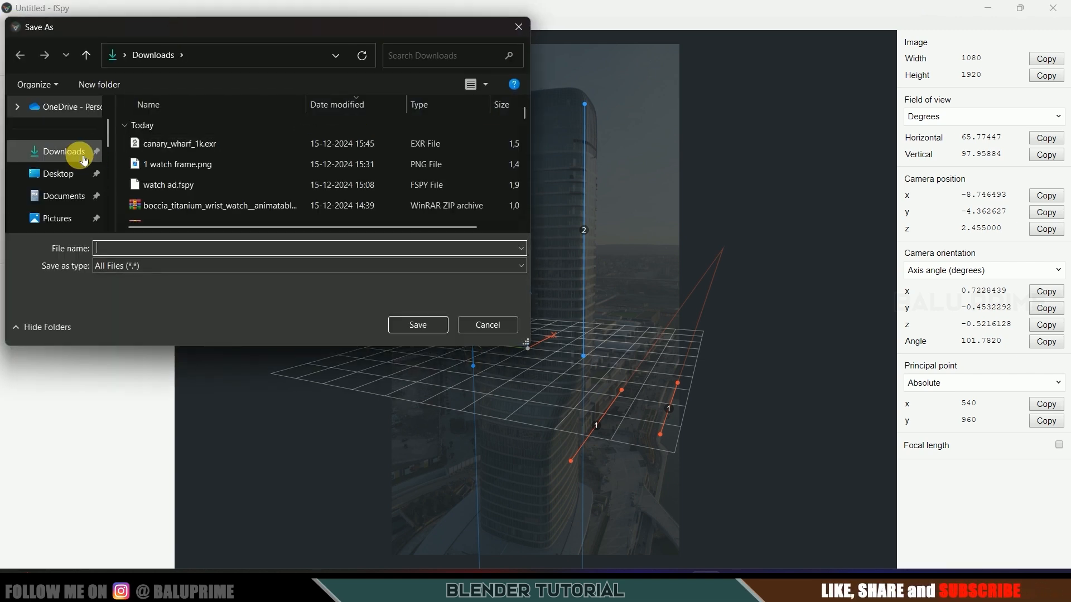
pyautogui.click(159, 253)
pyautogui.write('wa')
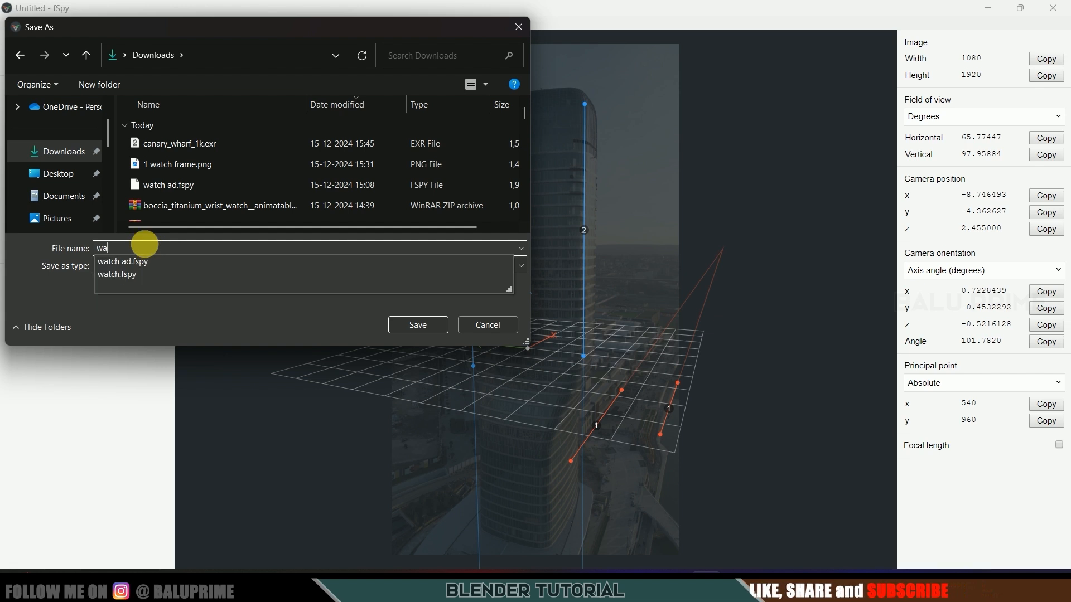
pyautogui.write('tch fspy data')
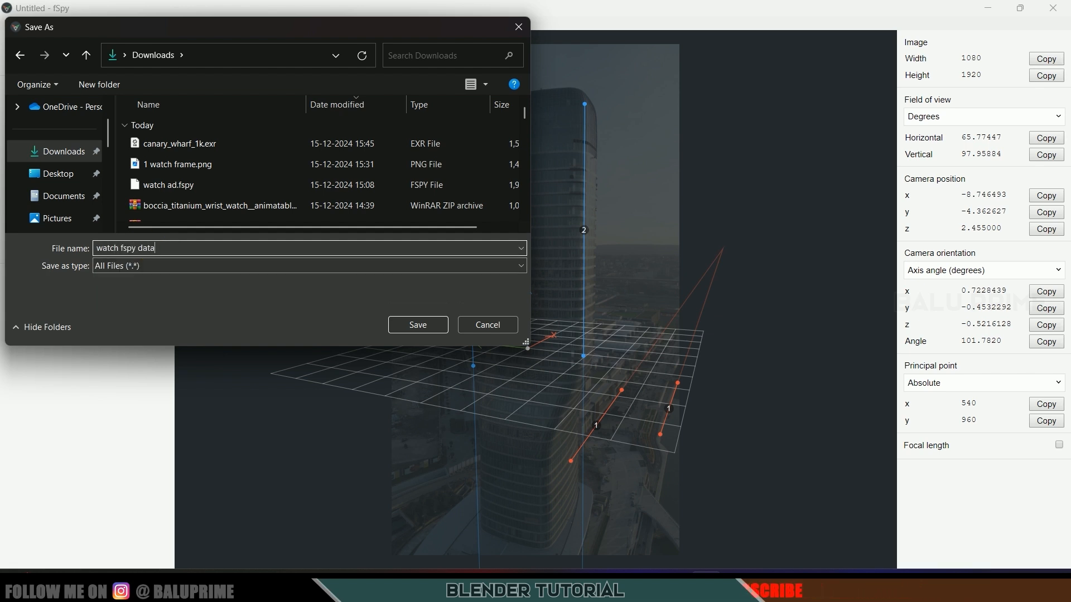
pyautogui.click(419, 329)
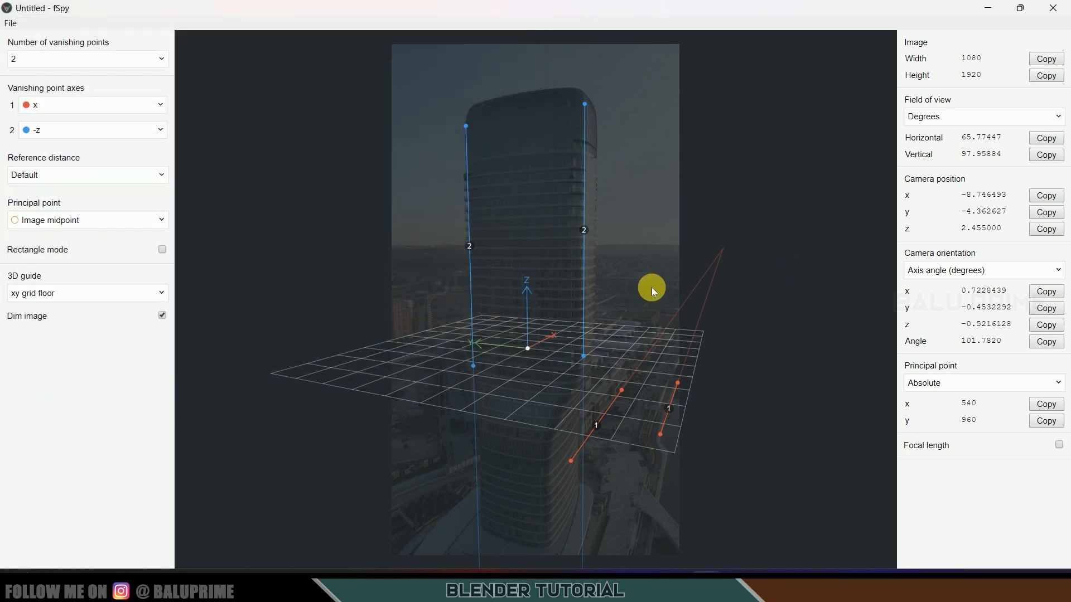
pyautogui.click(1052, 7)
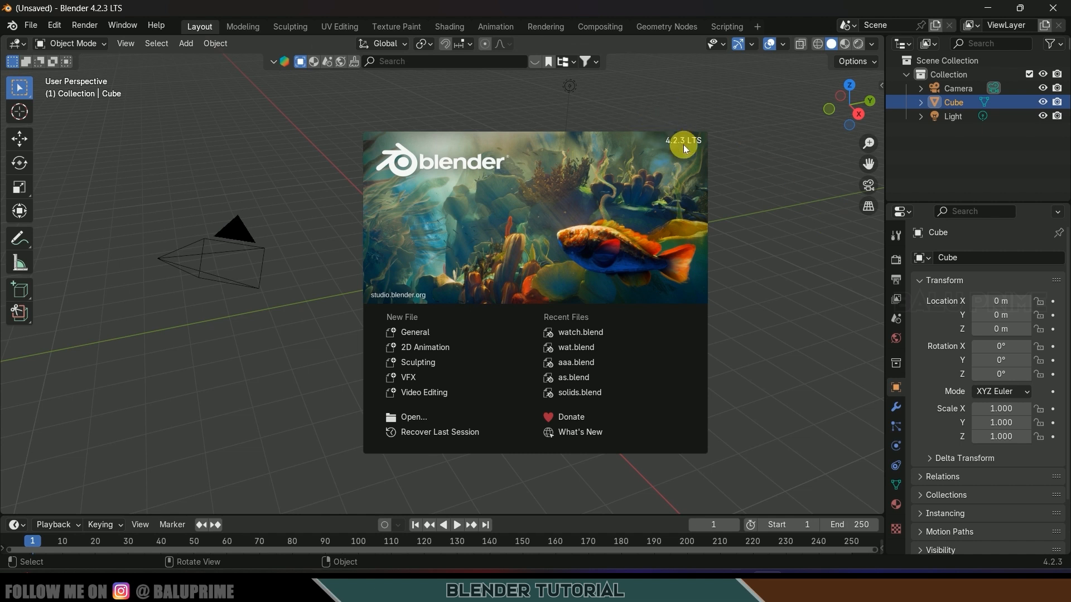
# - Dismiss the splash screen and delete the default camera, cube and light
pyautogui.click(789, 300)
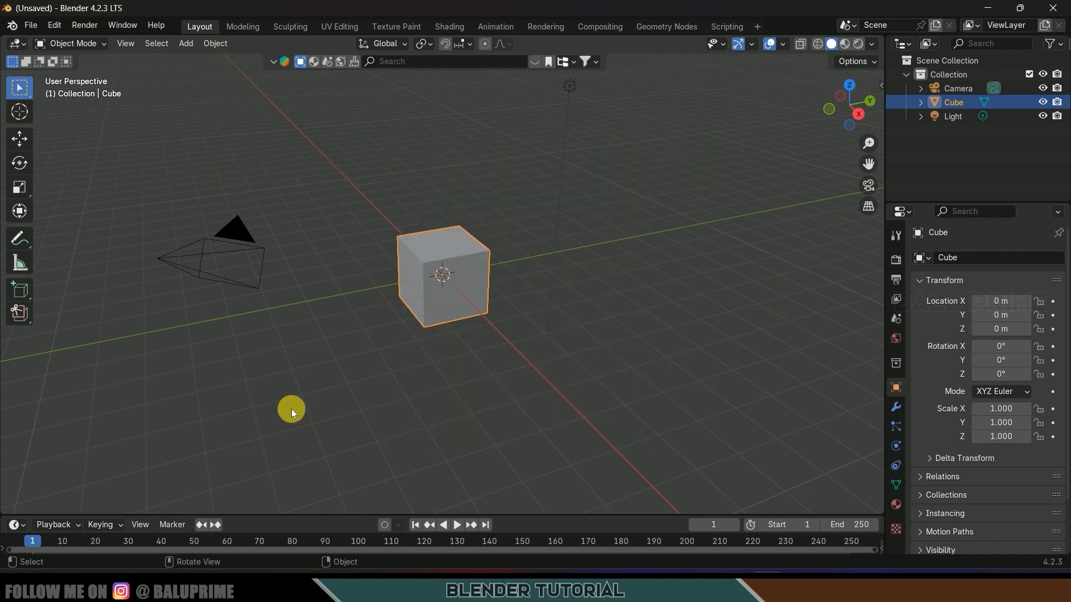
pyautogui.press('a')
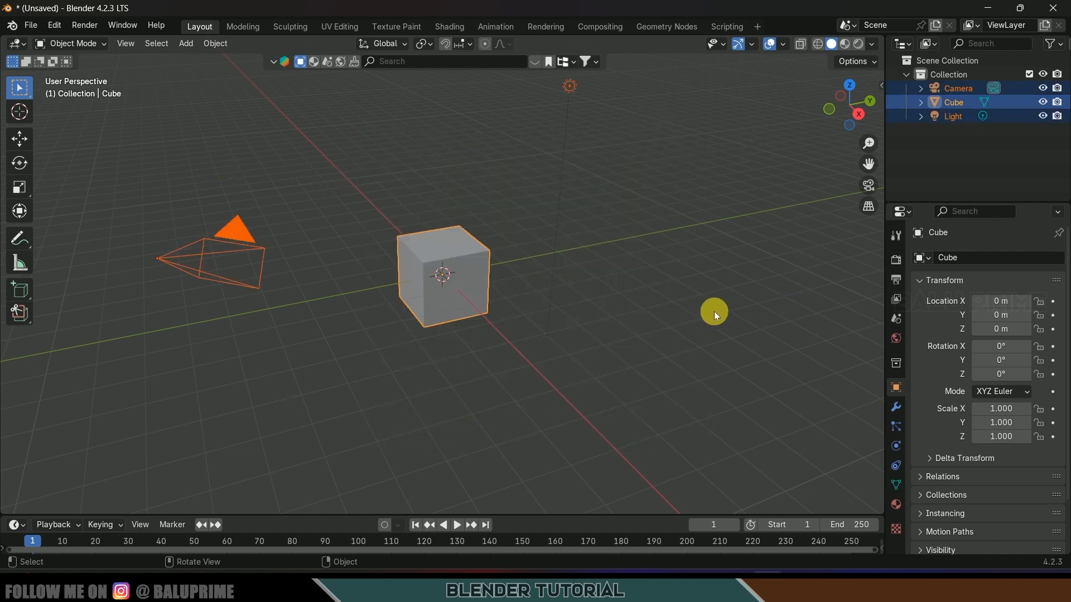
pyautogui.press('Delete')
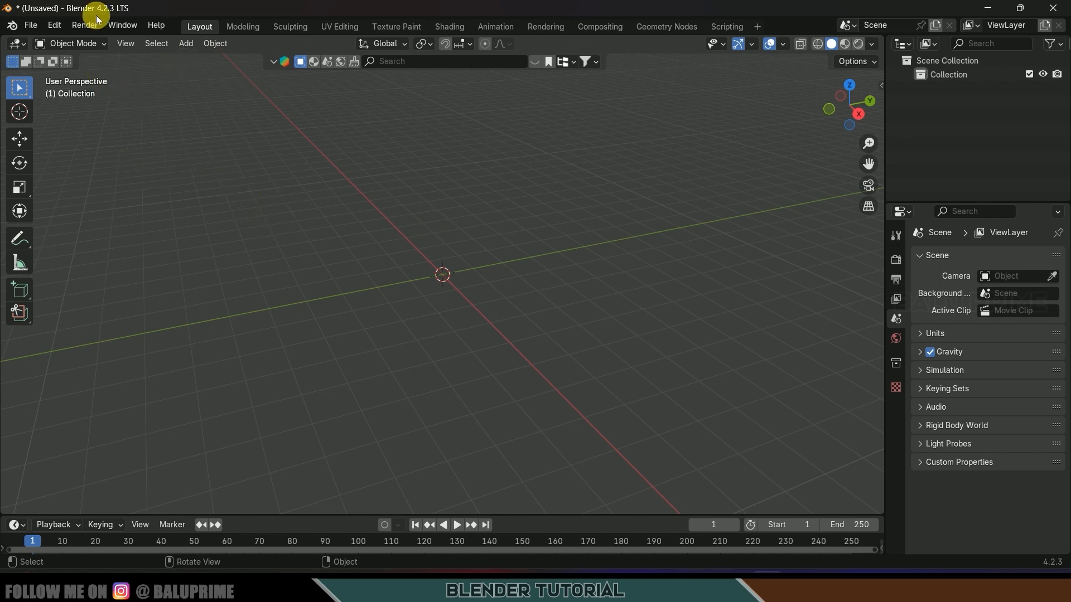
pyautogui.click(31, 25)
# - Import watch fspy data.fspy from Downloads as the fSpy camera with the tower background
pyautogui.moveTo(89, 221)
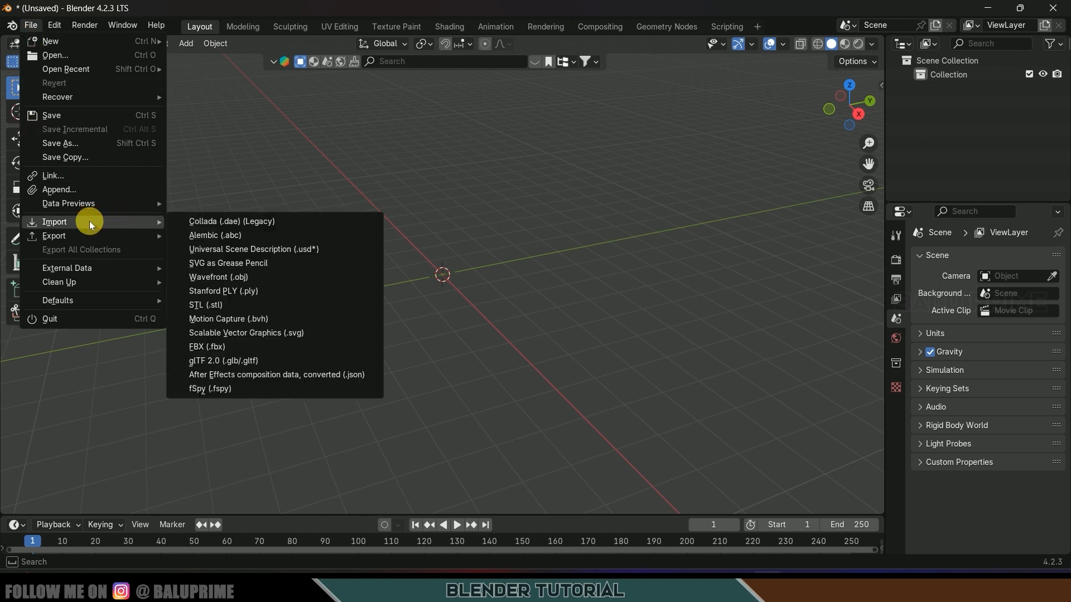
pyautogui.click(216, 391)
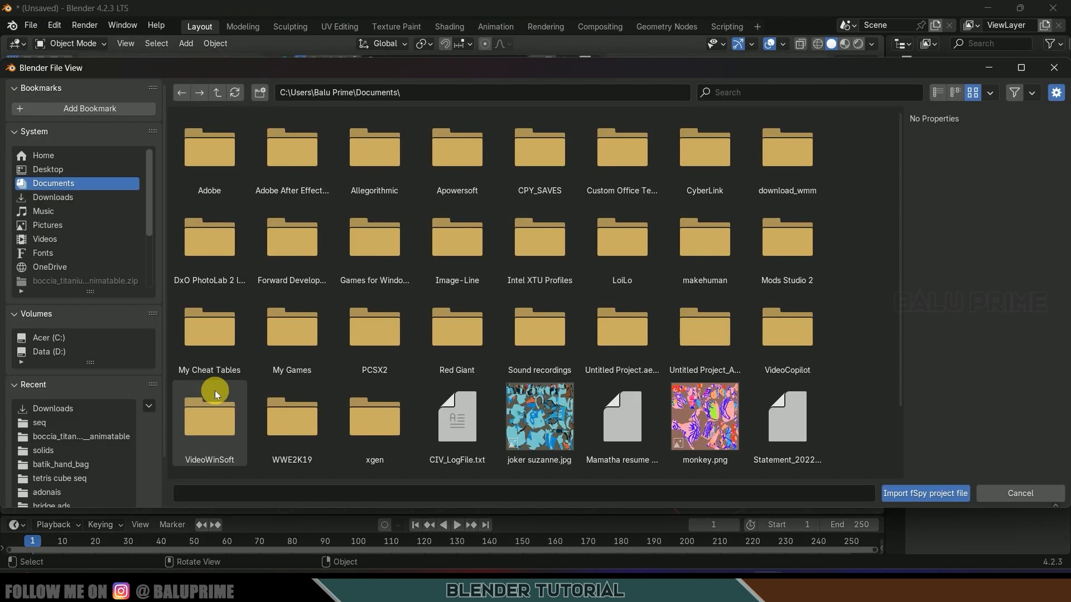
pyautogui.click(51, 198)
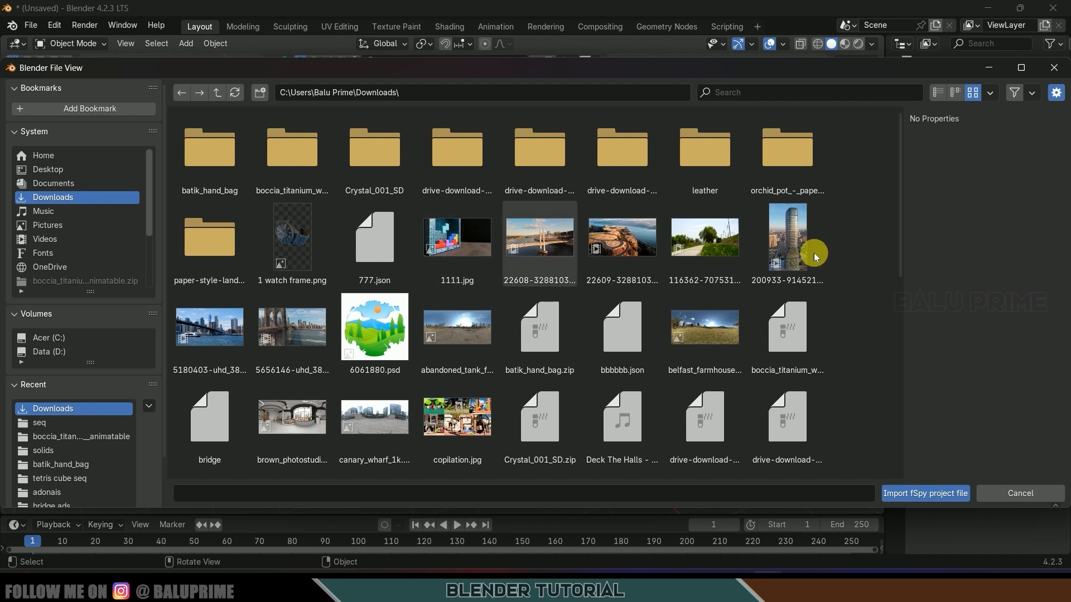
pyautogui.moveTo(899, 178); pyautogui.dragTo(888, 416)
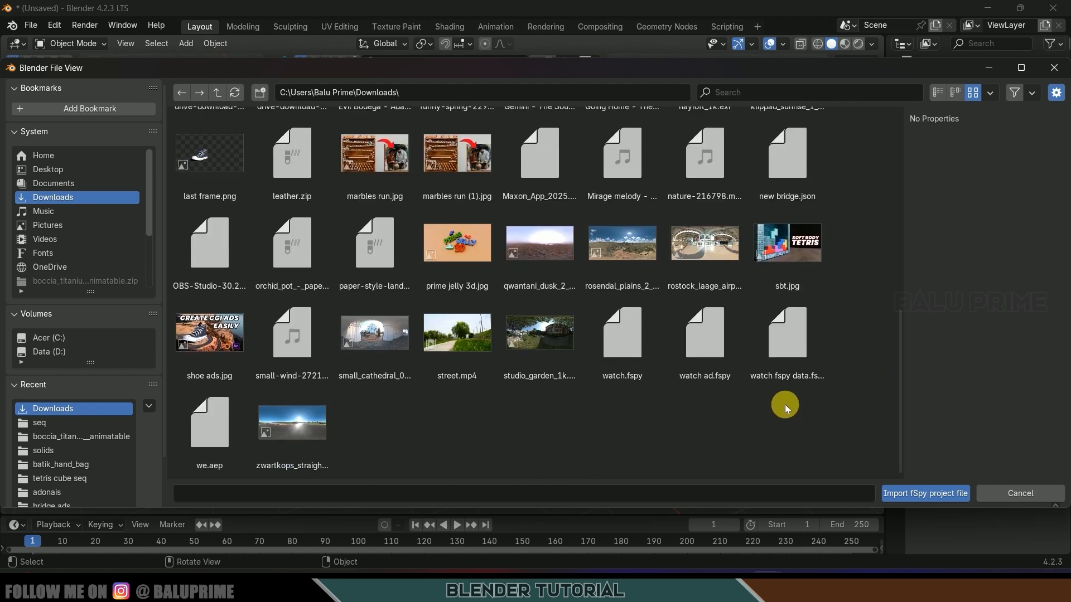
pyautogui.click(794, 346)
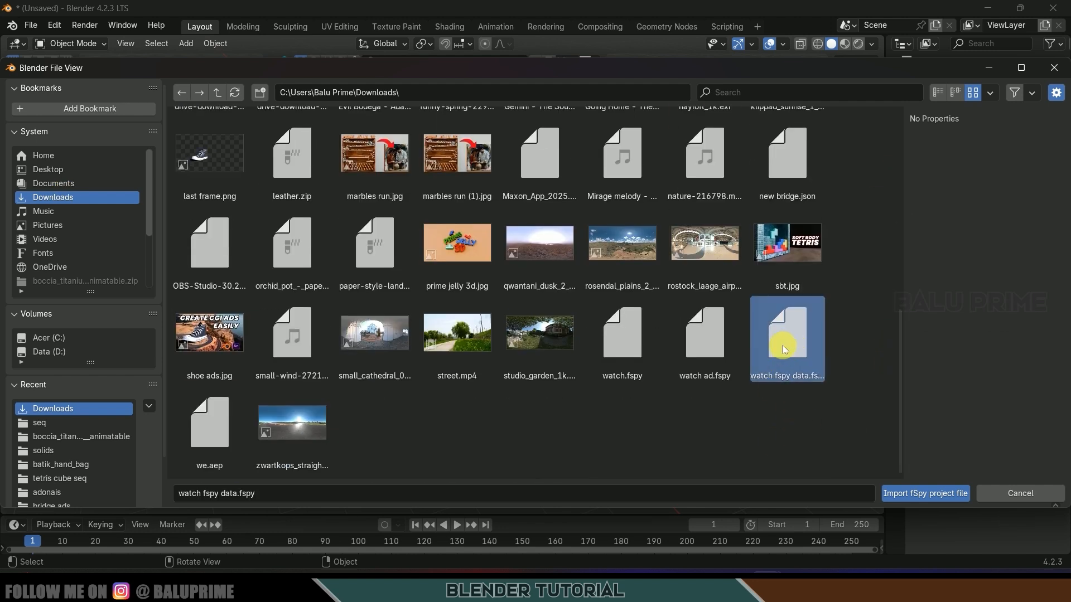
pyautogui.click(900, 501)
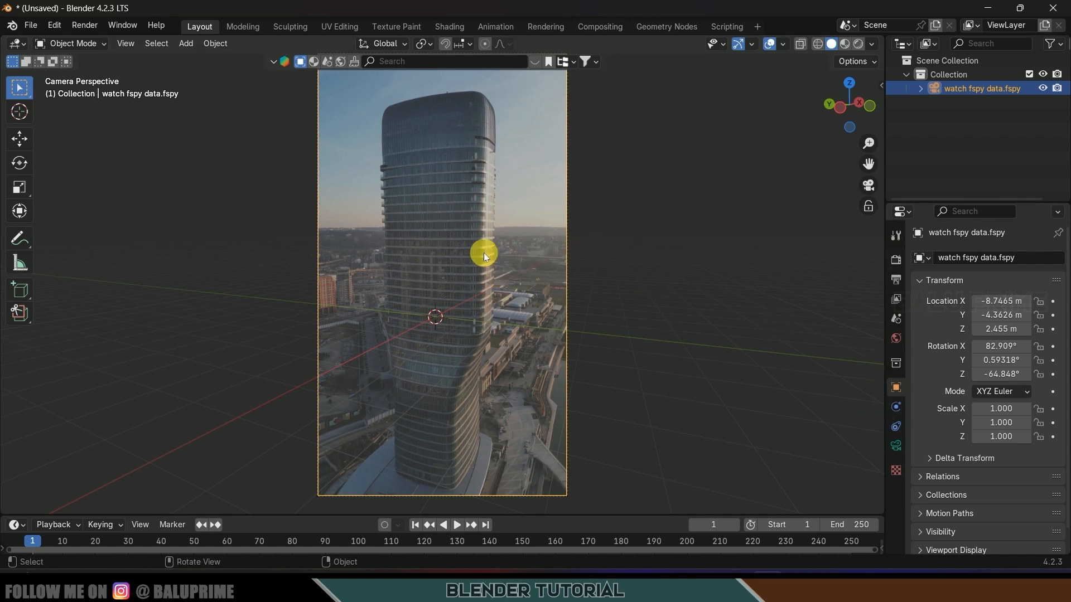
pyautogui.click(897, 448)
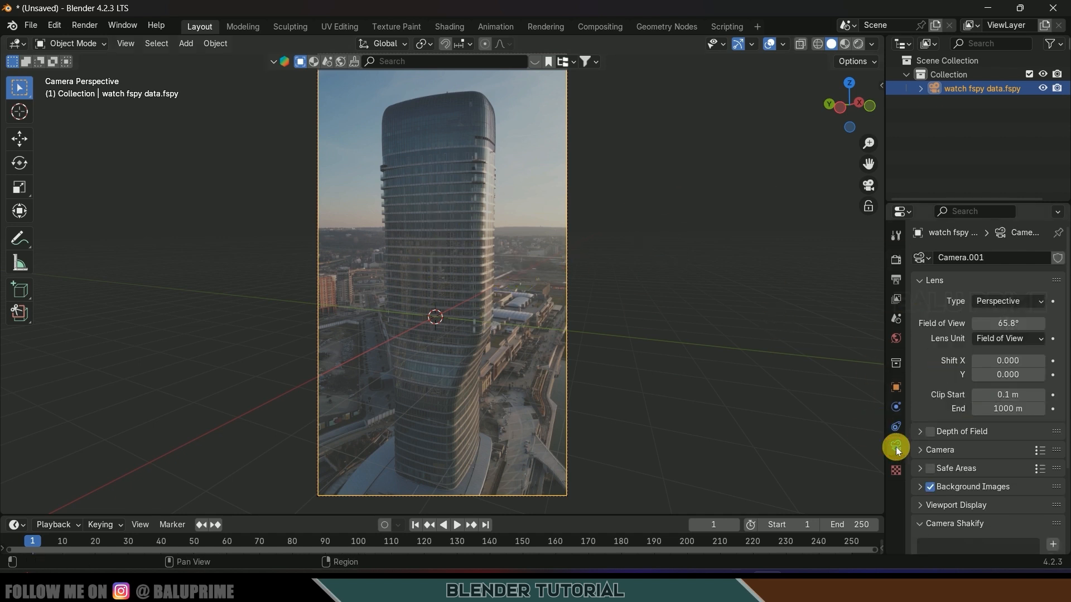
pyautogui.scroll(-4, 978, 470)
pyautogui.click(920, 403)
pyautogui.scroll(-5, 948, 424)
pyautogui.click(1041, 353)
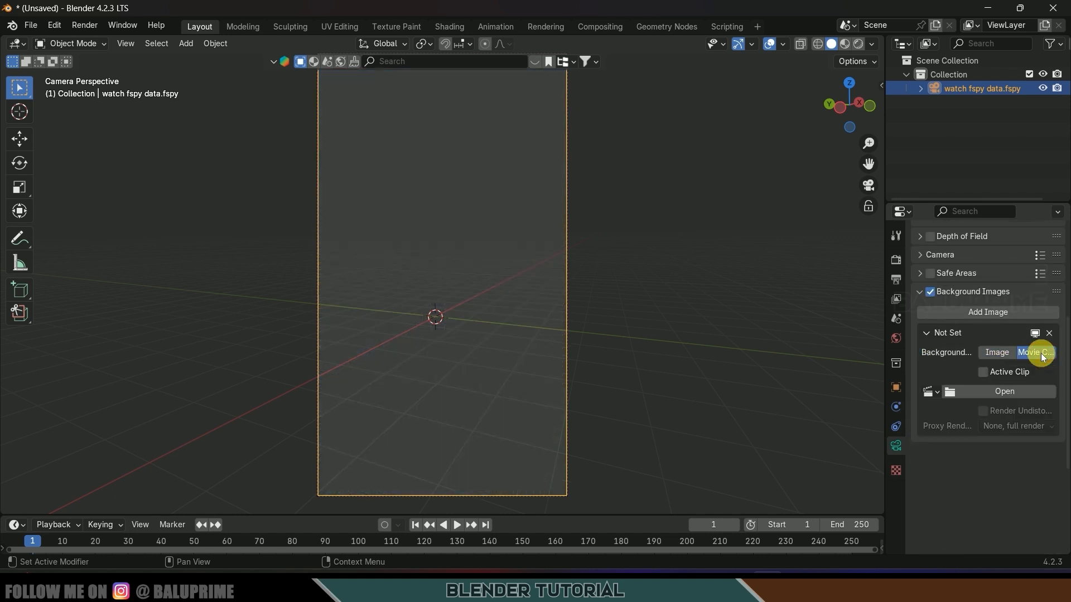
pyautogui.click(999, 390)
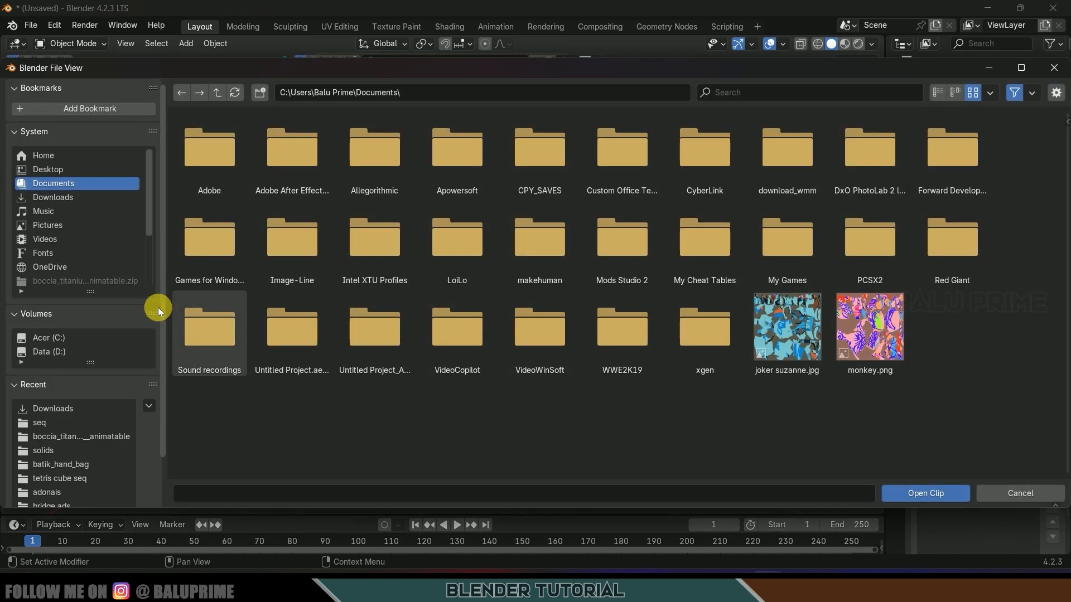
pyautogui.click(53, 197)
pyautogui.click(546, 241)
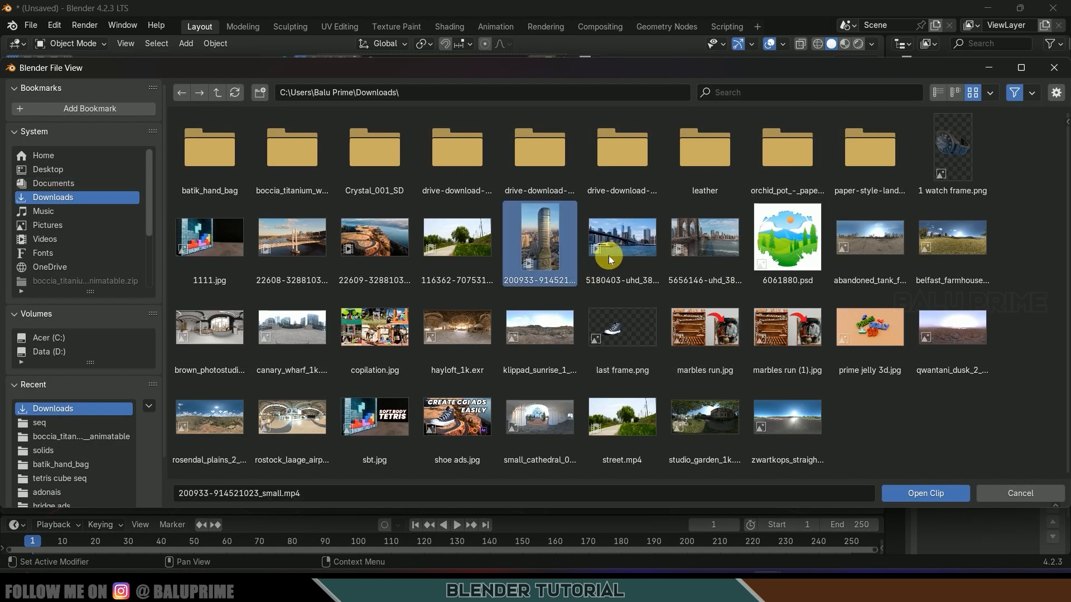
pyautogui.click(922, 493)
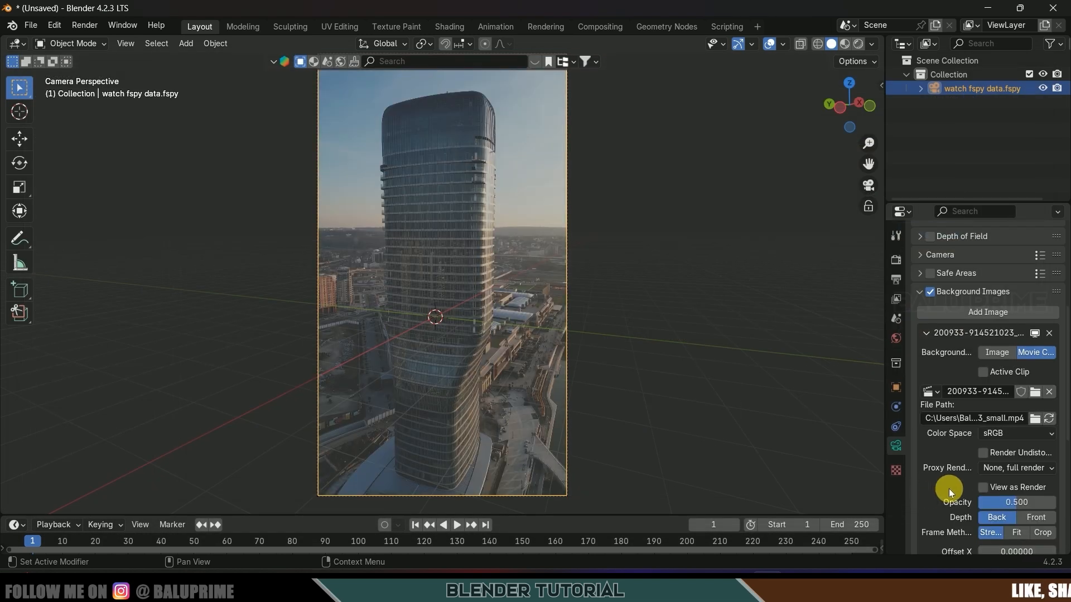
pyautogui.scroll(-5, 942, 491)
pyautogui.moveTo(996, 389); pyautogui.dragTo(1049, 389)
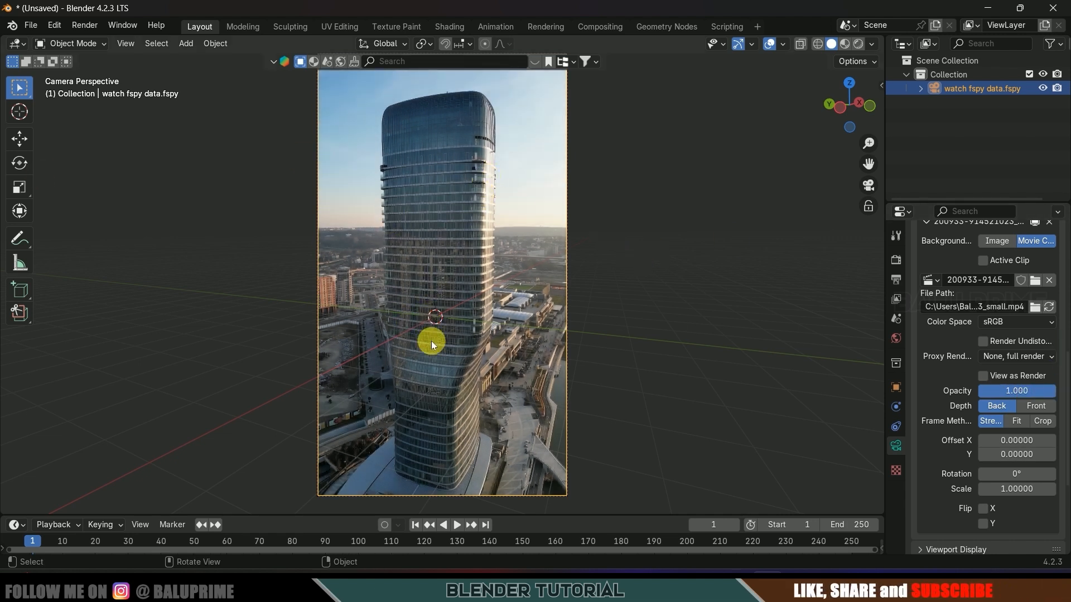
# - Add a cube and, in Edit Mode, raise its top face and push out a side face
pyautogui.click(187, 45)
pyautogui.moveTo(269, 58)
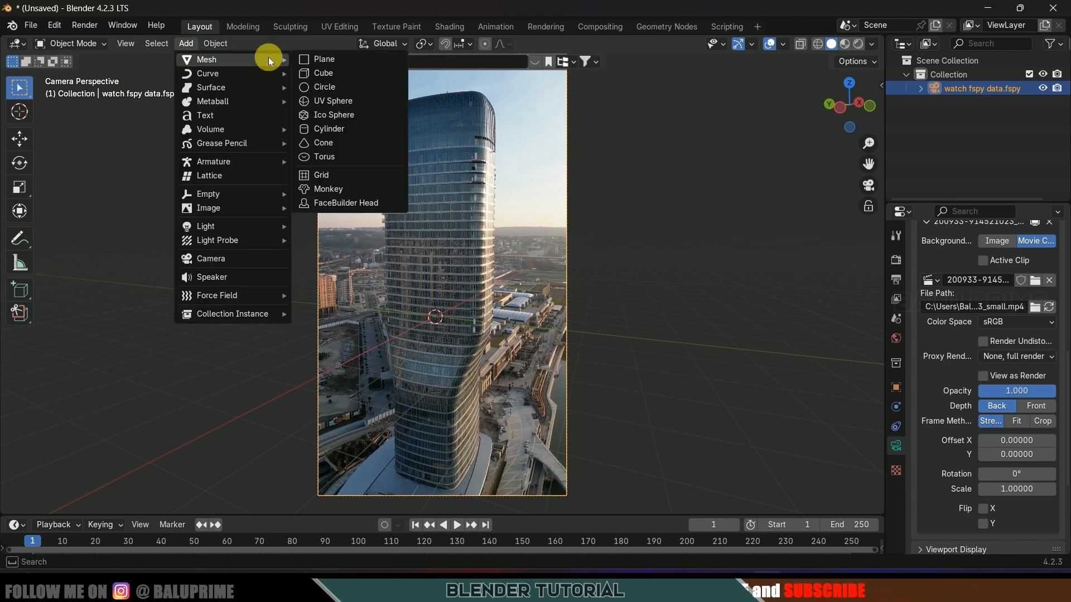
pyautogui.click(331, 75)
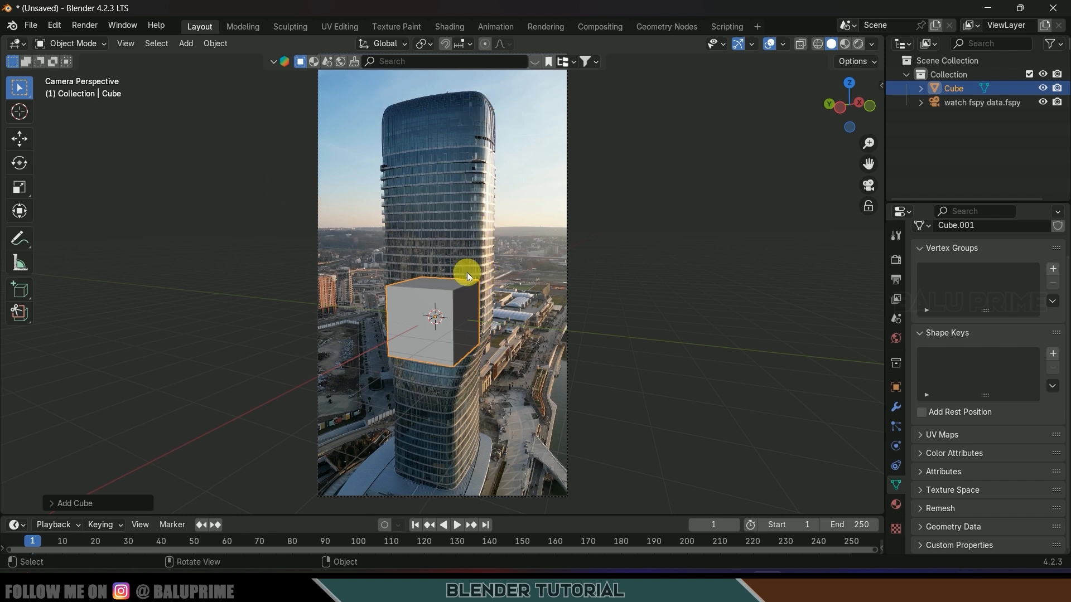
pyautogui.press('Tab')
pyautogui.click(135, 45)
pyautogui.hotkey('alt', 'a')
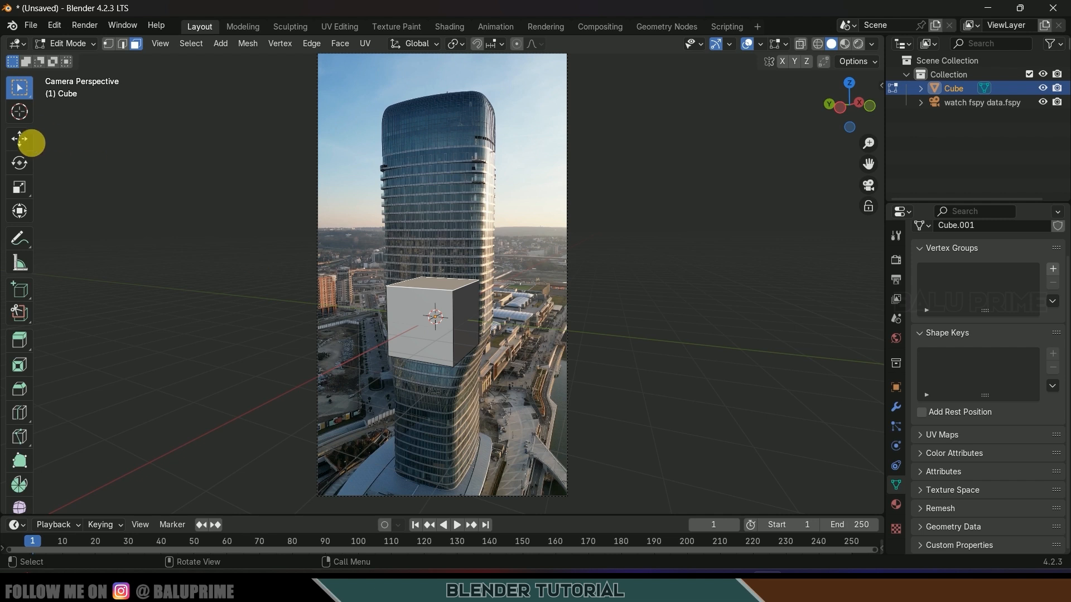
pyautogui.click(21, 139)
pyautogui.click(433, 285)
pyautogui.moveTo(437, 246); pyautogui.dragTo(441, 42)
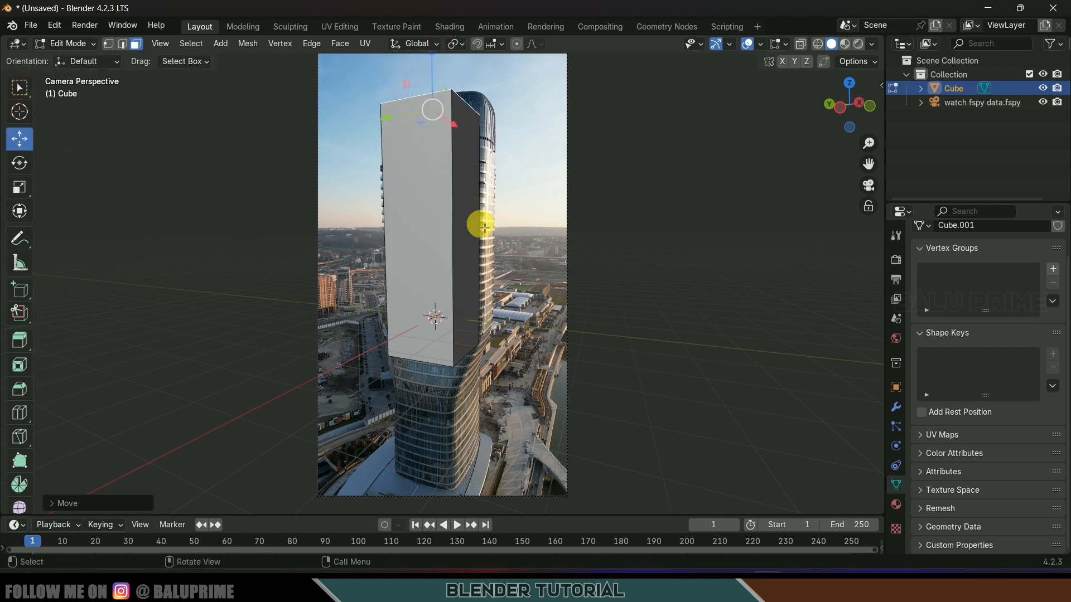
pyautogui.click(484, 227)
pyautogui.click(474, 259)
pyautogui.moveTo(428, 240); pyautogui.dragTo(449, 241)
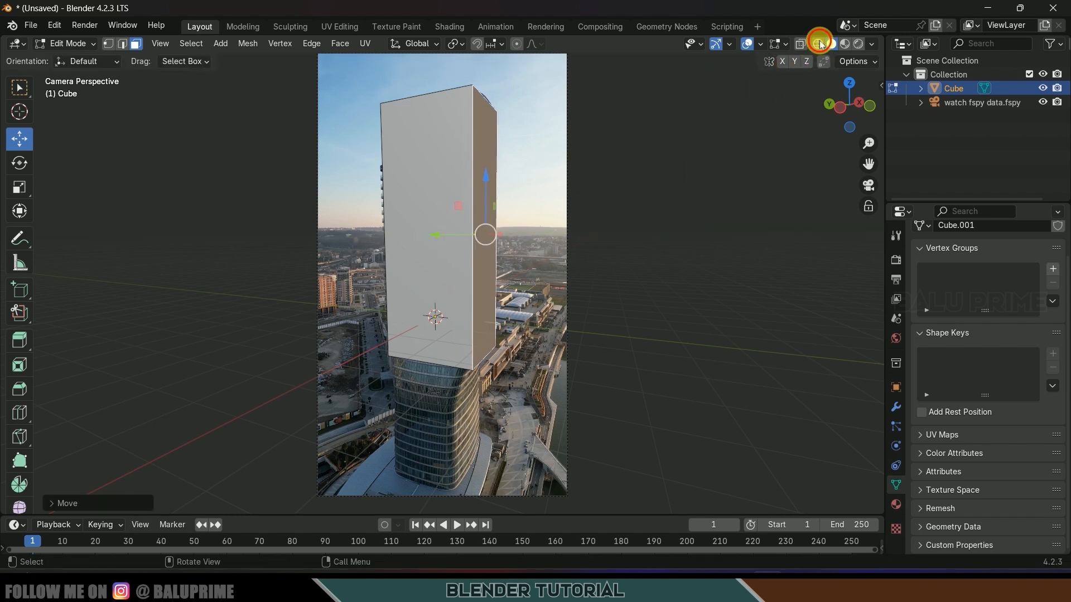
# - Enable X-ray and move the box's corner vertices onto the tower's side and roof edges
pyautogui.click(801, 44)
pyautogui.click(108, 44)
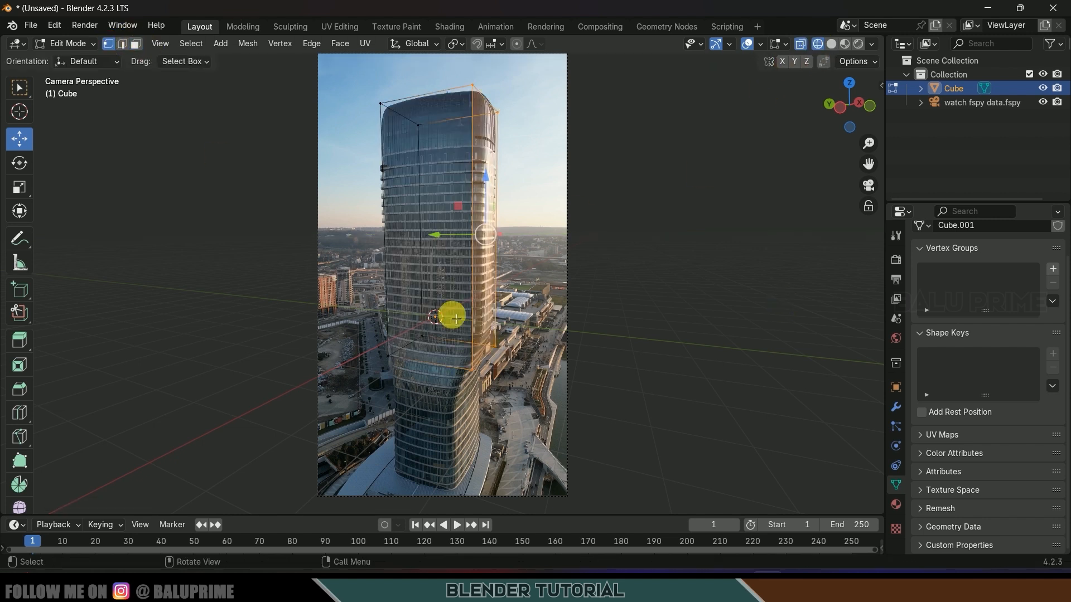
pyautogui.click(497, 327)
pyautogui.scroll(4, 498, 328)
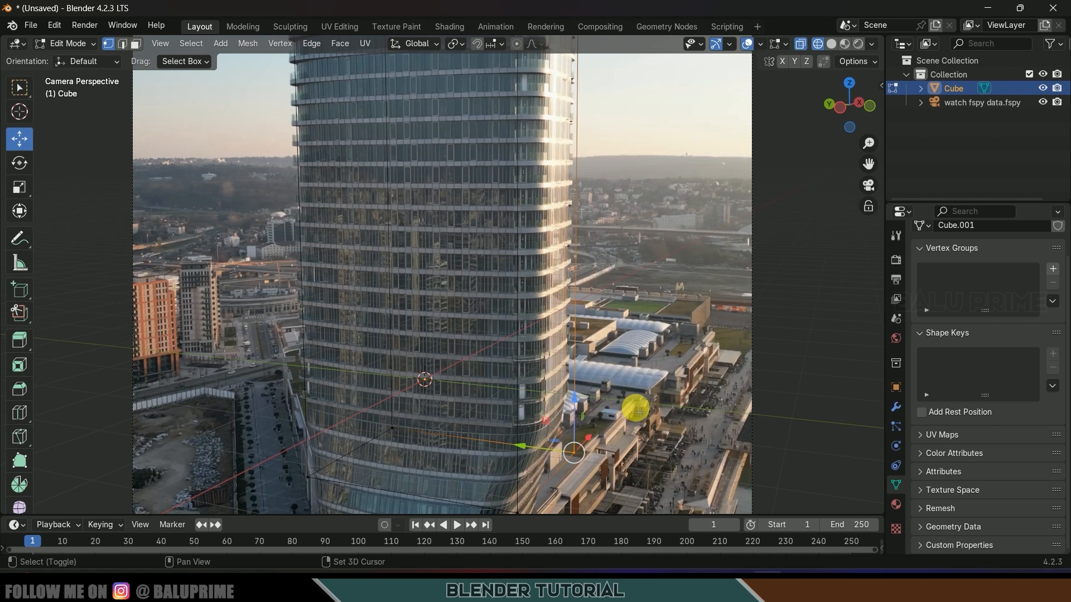
pyautogui.keyDown('shift'); pyautogui.moveTo(634, 409); pyautogui.dragTo(593, 316, button='middle'); pyautogui.keyUp('shift')
pyautogui.scroll(4, 592, 318)
pyautogui.moveTo(532, 373); pyautogui.dragTo(519, 380)
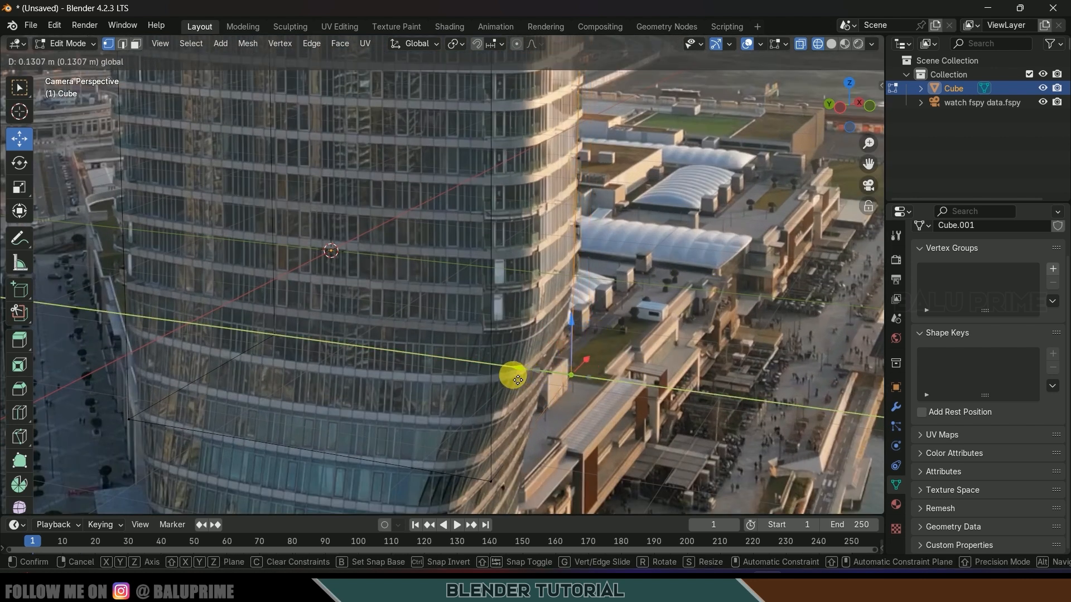
pyautogui.keyDown('shift'); pyautogui.moveTo(695, 141); pyautogui.dragTo(595, 474, button='middle'); pyautogui.keyUp('shift')
pyautogui.keyDown('shift'); pyautogui.moveTo(572, 228); pyautogui.dragTo(632, 455, button='middle'); pyautogui.keyUp('shift')
pyautogui.keyDown('shift'); pyautogui.moveTo(603, 283); pyautogui.dragTo(617, 457, button='middle'); pyautogui.keyUp('shift')
pyautogui.keyDown('shift'); pyautogui.moveTo(601, 250); pyautogui.dragTo(600, 316, button='middle'); pyautogui.keyUp('shift')
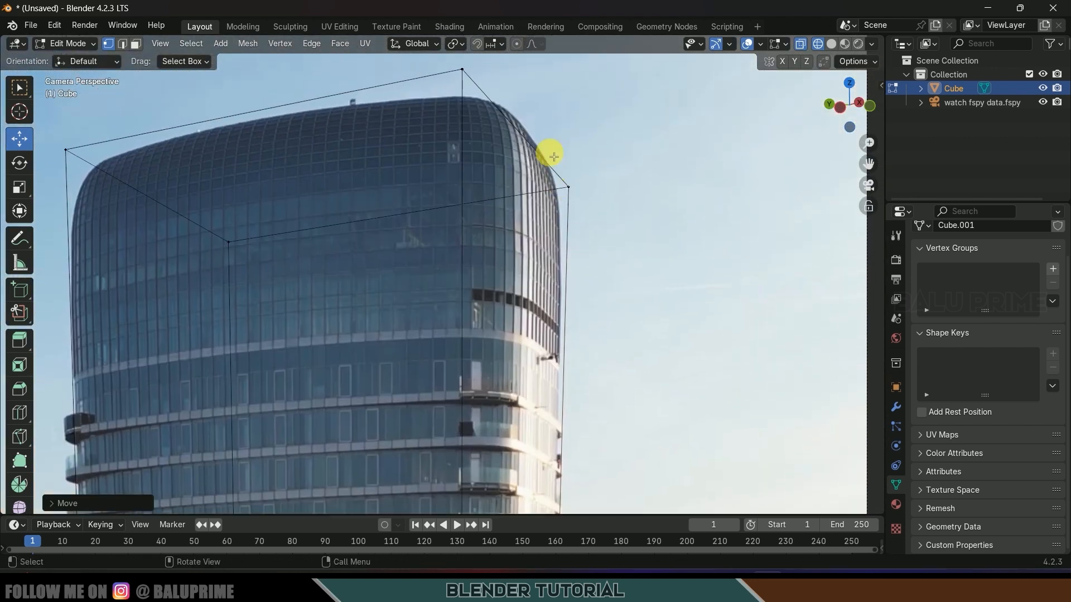
pyautogui.moveTo(558, 173); pyautogui.dragTo(641, 280)
pyautogui.moveTo(518, 205); pyautogui.dragTo(511, 205)
# - Slide the box's base corner vertices along X onto the tower's lower edges
pyautogui.scroll(-1, 379, 228)
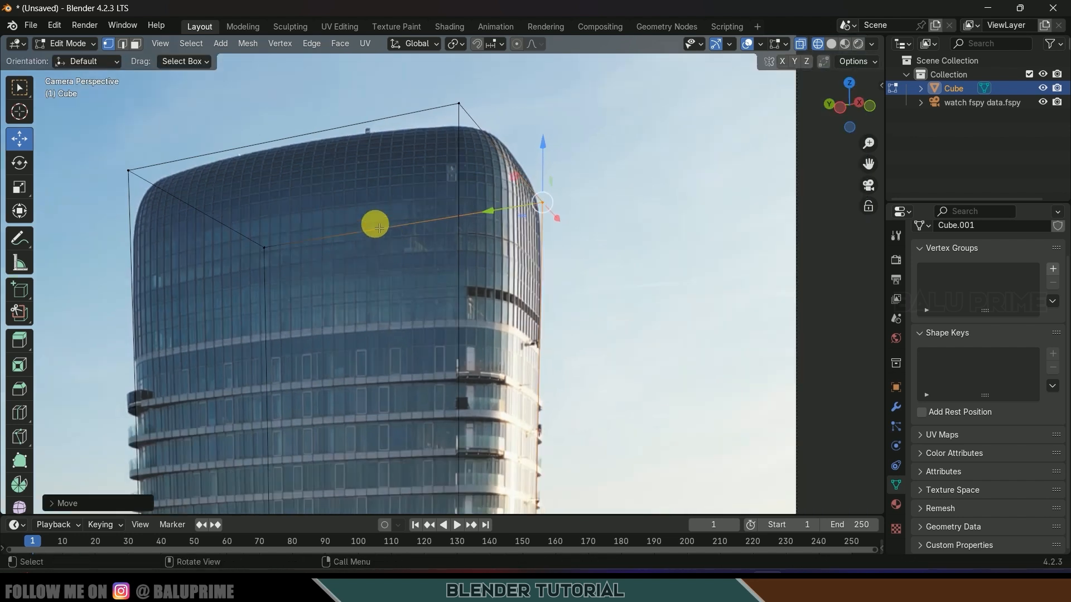
pyautogui.scroll(-1, 379, 228)
pyautogui.keyDown('shift'); pyautogui.moveTo(274, 215); pyautogui.dragTo(462, 81, button='middle'); pyautogui.keyUp('shift')
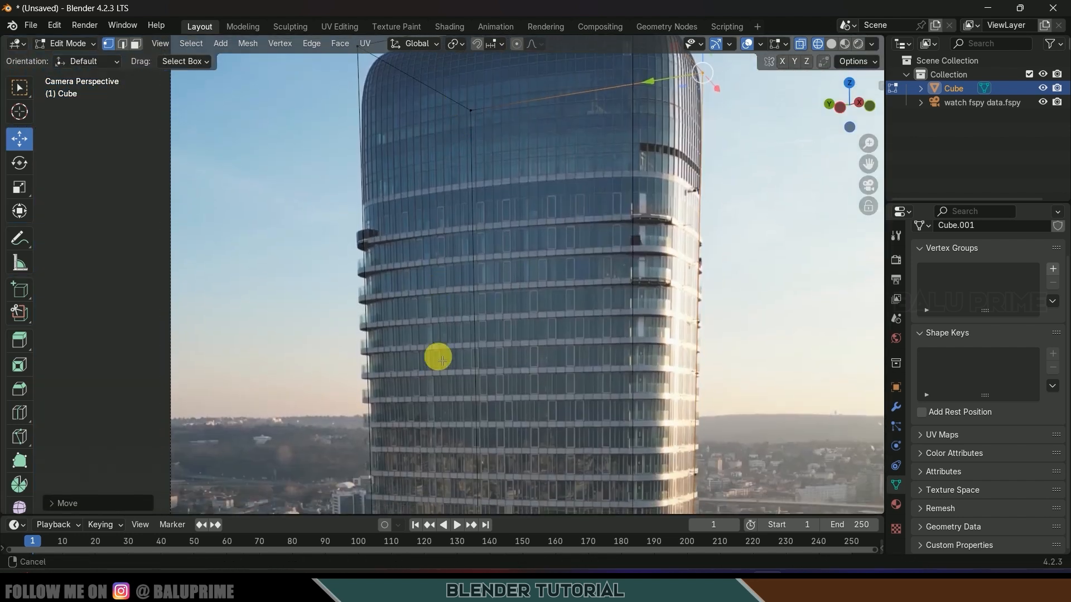
pyautogui.keyDown('shift'); pyautogui.moveTo(443, 376); pyautogui.dragTo(427, 140, button='middle'); pyautogui.keyUp('shift')
pyautogui.keyDown('shift'); pyautogui.moveTo(368, 353); pyautogui.dragTo(355, 156, button='middle'); pyautogui.keyUp('shift')
pyautogui.moveTo(318, 261); pyautogui.dragTo(407, 432)
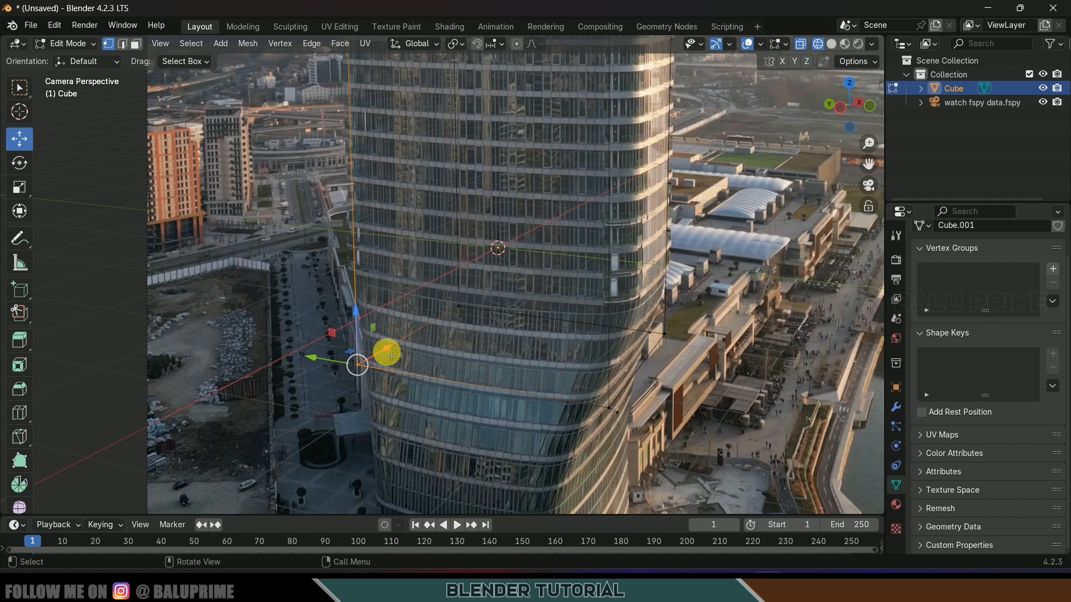
pyautogui.moveTo(391, 356); pyautogui.dragTo(323, 358)
pyautogui.scroll(-3, 620, 277)
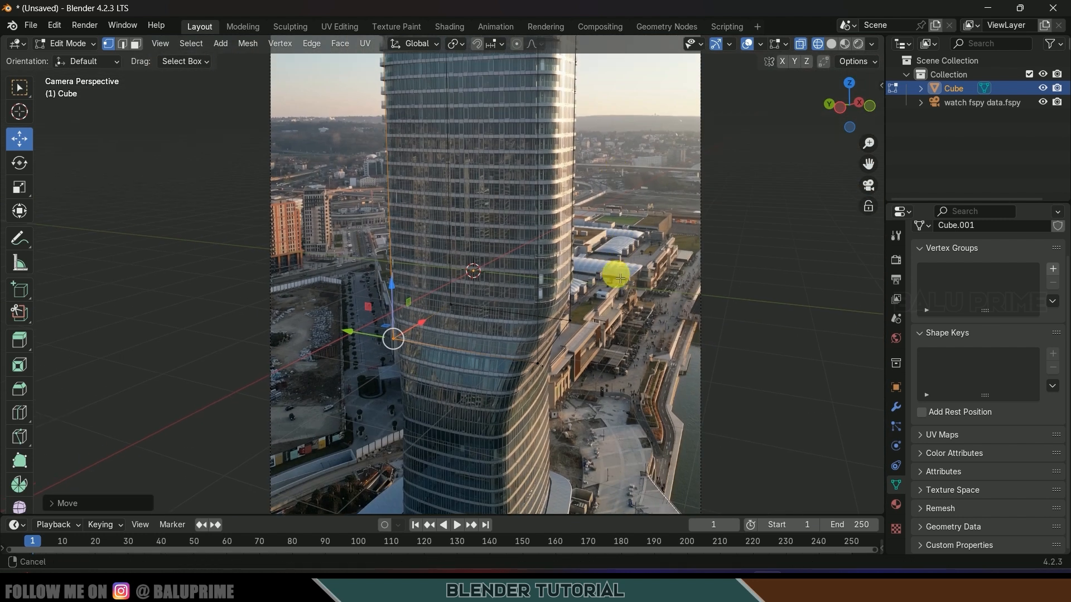
pyautogui.keyDown('shift'); pyautogui.moveTo(620, 277); pyautogui.dragTo(611, 491, button='middle'); pyautogui.keyUp('shift')
pyautogui.keyDown('shift'); pyautogui.moveTo(567, 180); pyautogui.dragTo(564, 248, button='middle'); pyautogui.keyUp('shift')
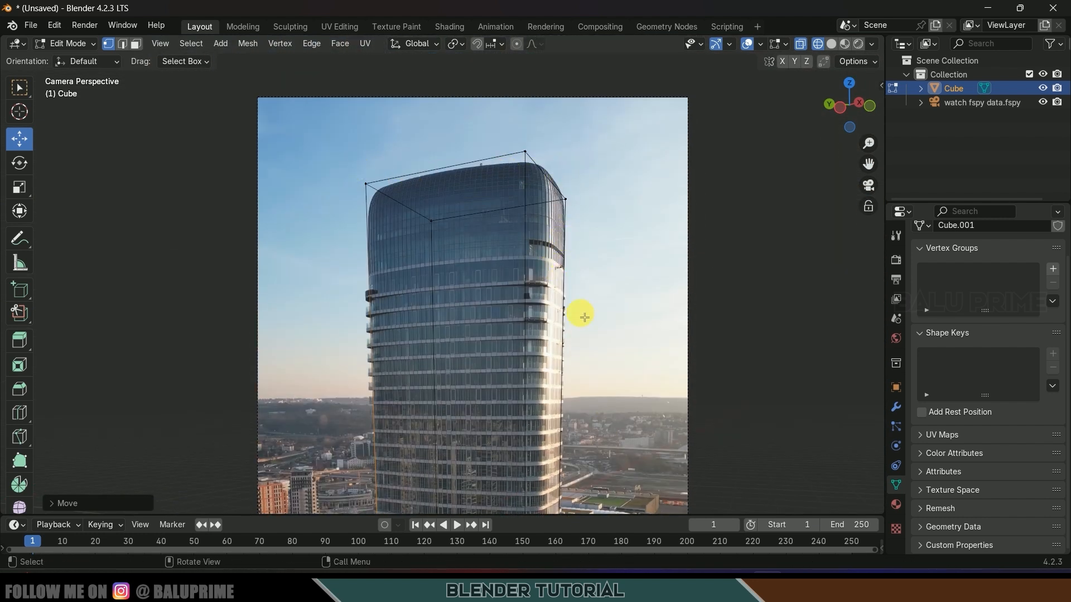
pyautogui.keyDown('shift'); pyautogui.moveTo(583, 317); pyautogui.dragTo(580, 246, button='middle'); pyautogui.keyUp('shift')
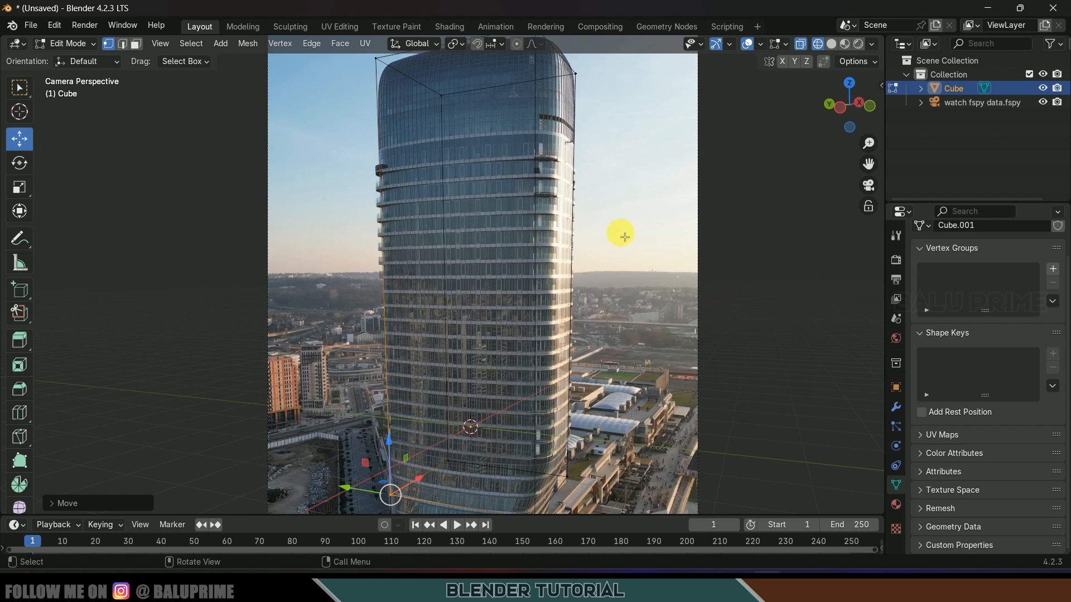
pyautogui.scroll(1, 602, 275)
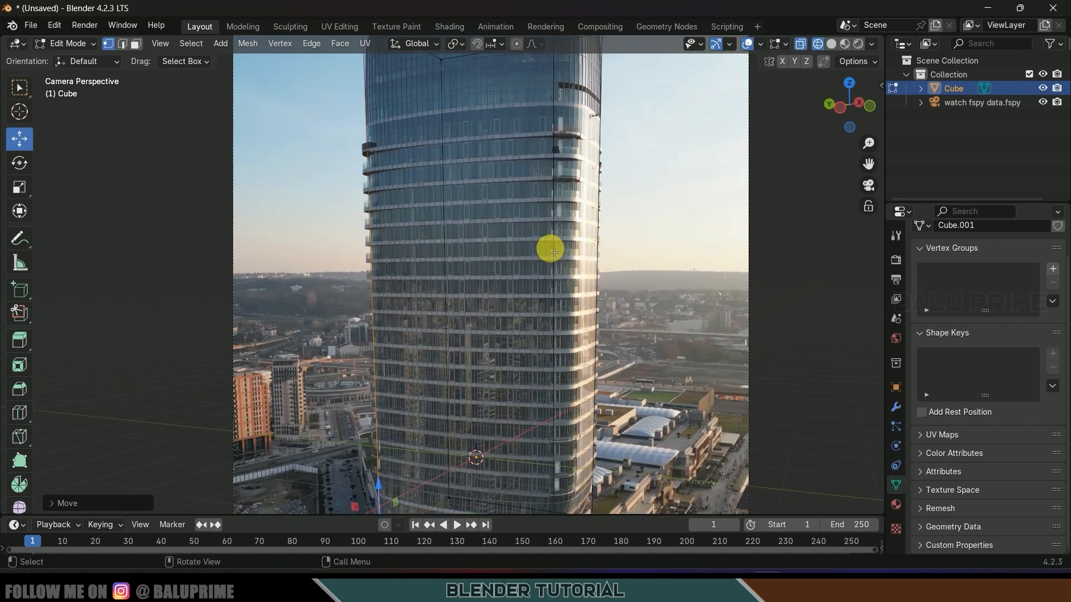
pyautogui.scroll(-2, 557, 248)
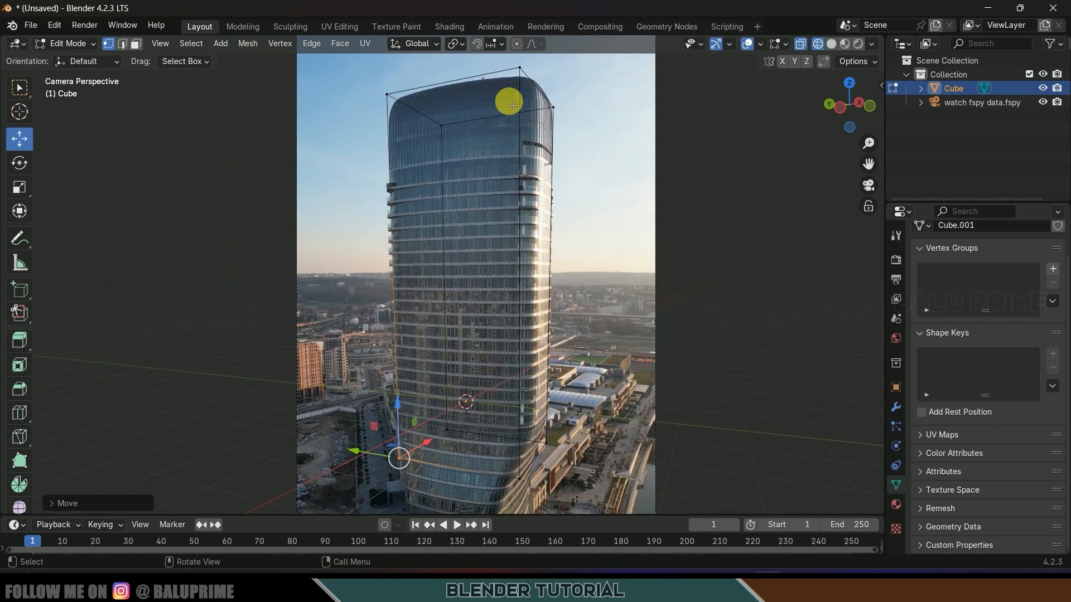
pyautogui.moveTo(511, 58); pyautogui.dragTo(540, 91)
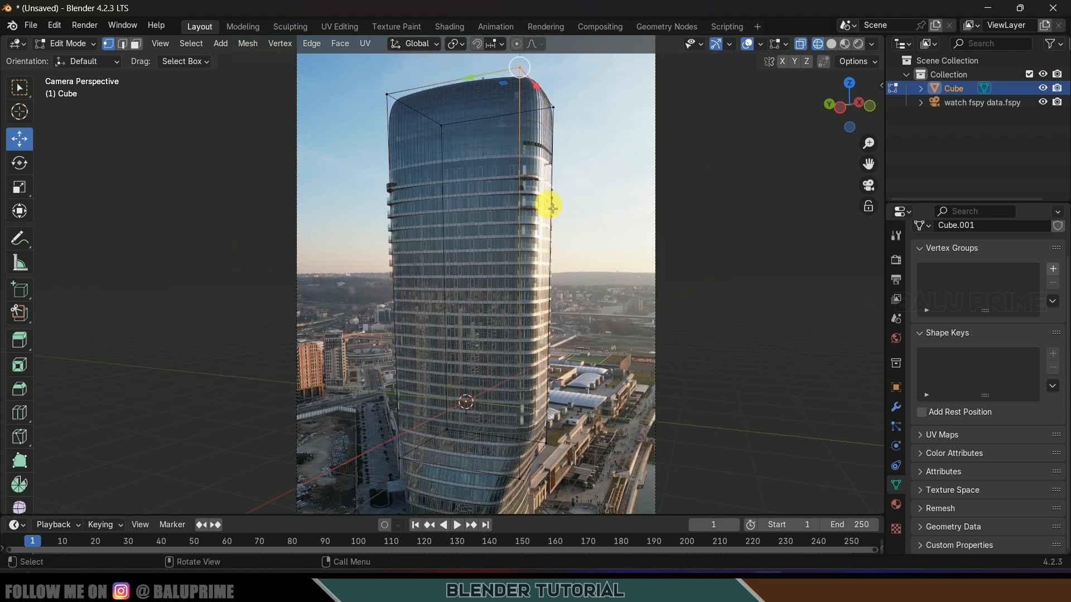
pyautogui.keyDown('shift'); pyautogui.moveTo(576, 418); pyautogui.dragTo(561, 313, button='middle'); pyautogui.keyUp('shift')
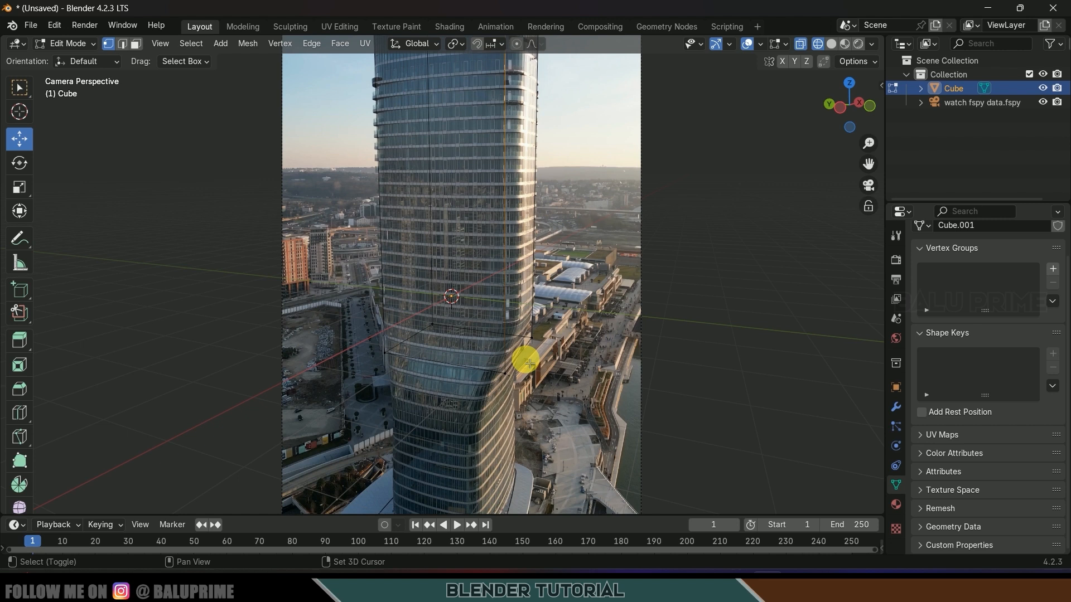
pyautogui.scroll(2, 530, 364)
pyautogui.keyDown('shift'); pyautogui.moveTo(503, 373); pyautogui.dragTo(552, 463); pyautogui.keyUp('shift')
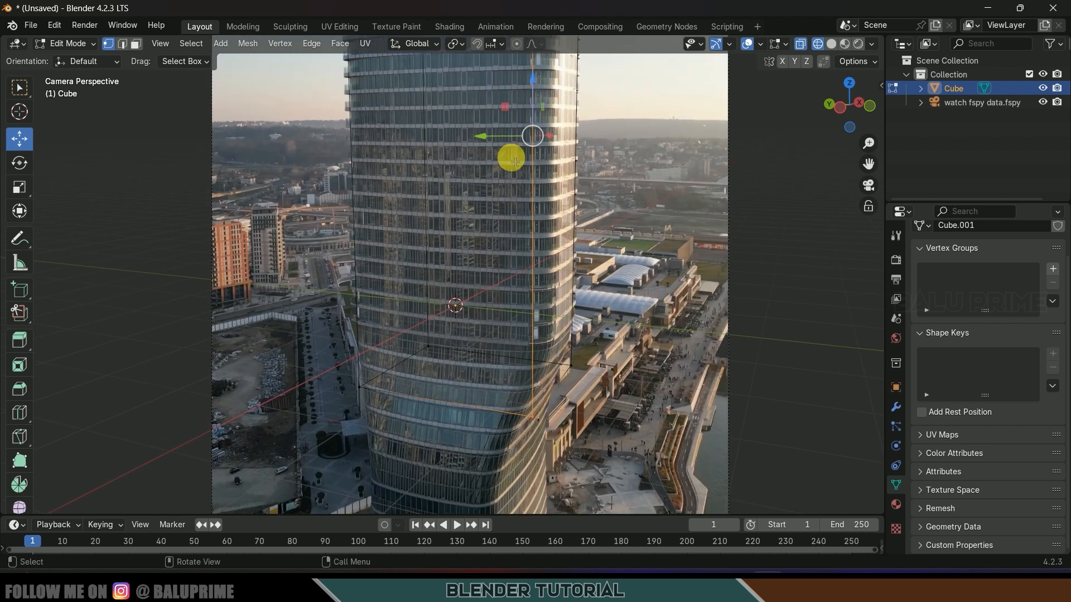
pyautogui.press('b')
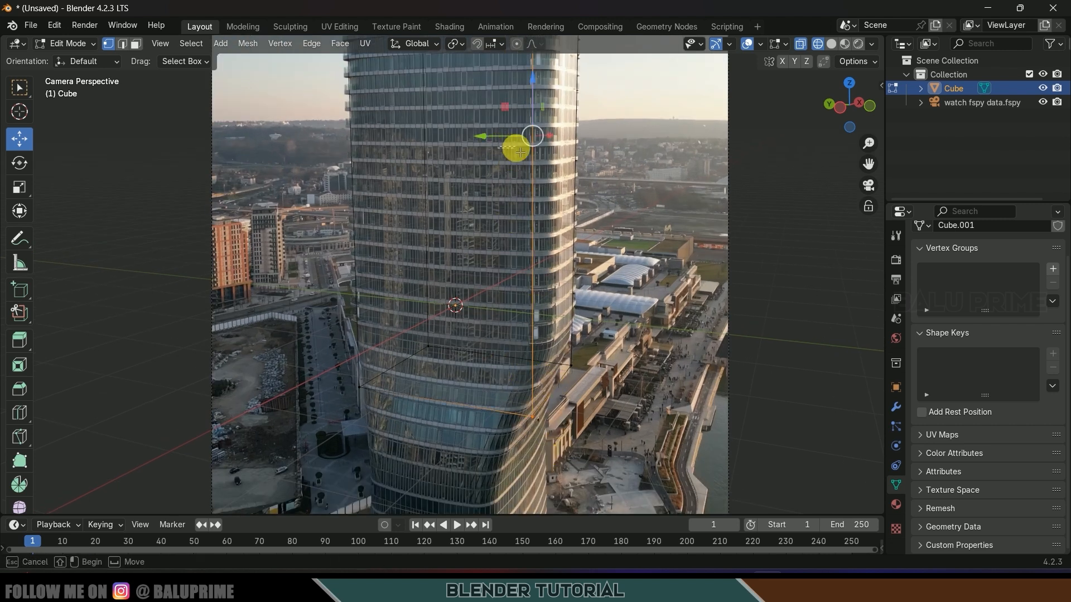
pyautogui.moveTo(521, 152); pyautogui.dragTo(521, 154)
pyautogui.moveTo(496, 373); pyautogui.dragTo(551, 455)
pyautogui.keyDown('shift'); pyautogui.moveTo(643, 333); pyautogui.dragTo(552, 136, button='middle'); pyautogui.keyUp('shift')
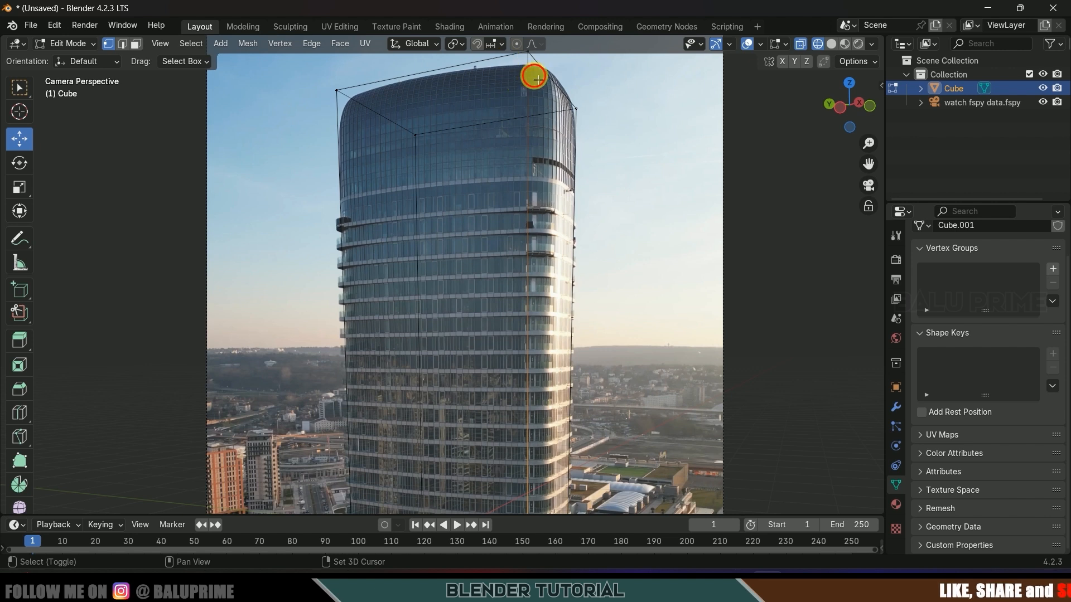
pyautogui.keyDown('shift'); pyautogui.moveTo(534, 77); pyautogui.dragTo(495, 240, button='middle'); pyautogui.keyUp('shift')
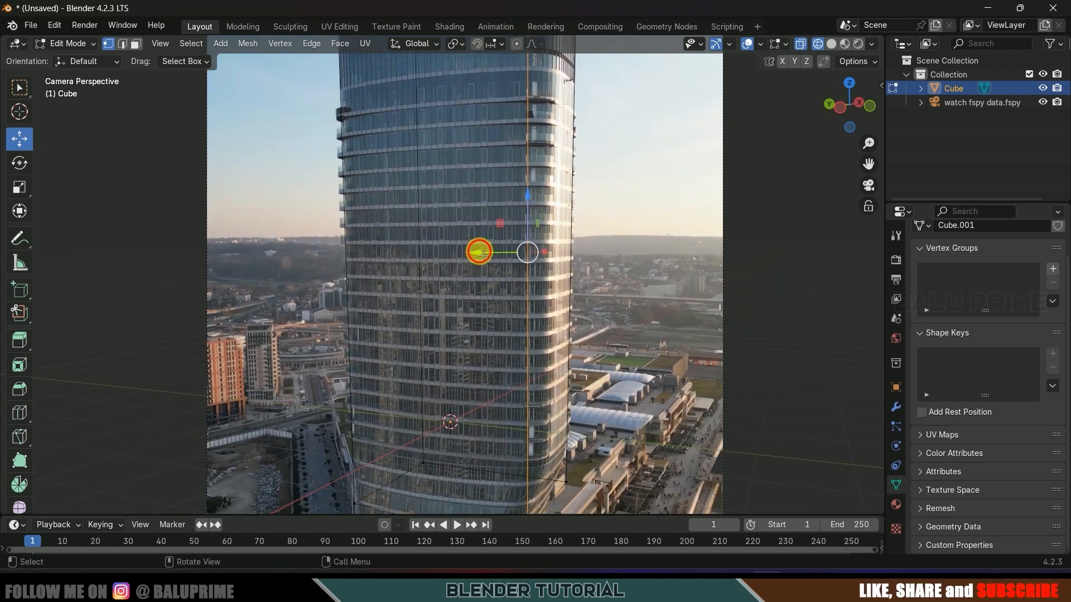
pyautogui.moveTo(483, 254); pyautogui.dragTo(518, 254)
pyautogui.scroll(-4, 522, 256)
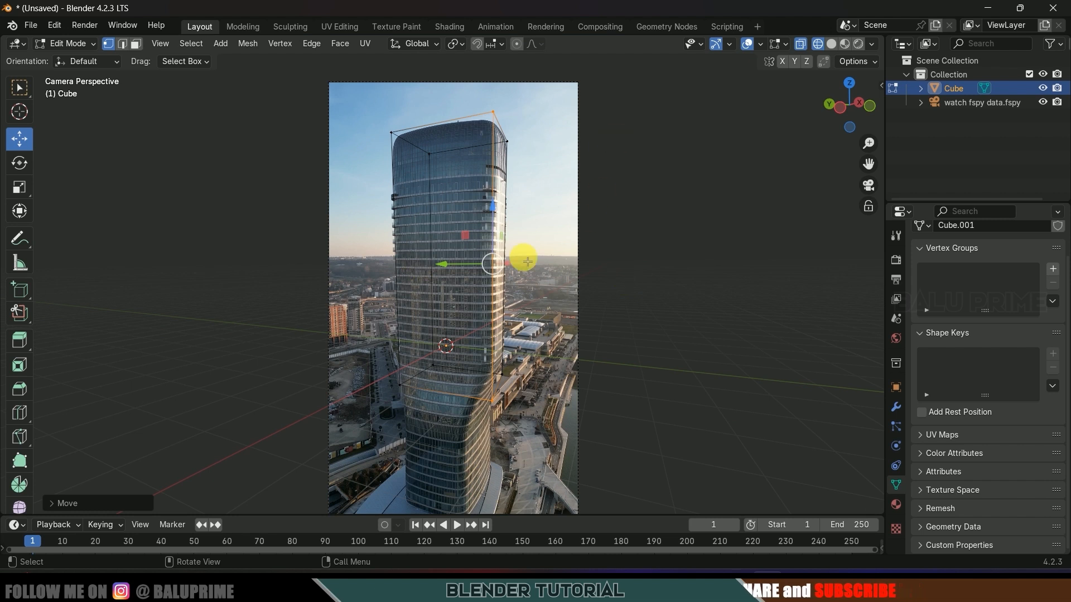
# - Return the 2 × 2.75 × 6.76 m box to Solid shading and Object Mode, showing the GeoTracker sidebar tab
pyautogui.click(831, 43)
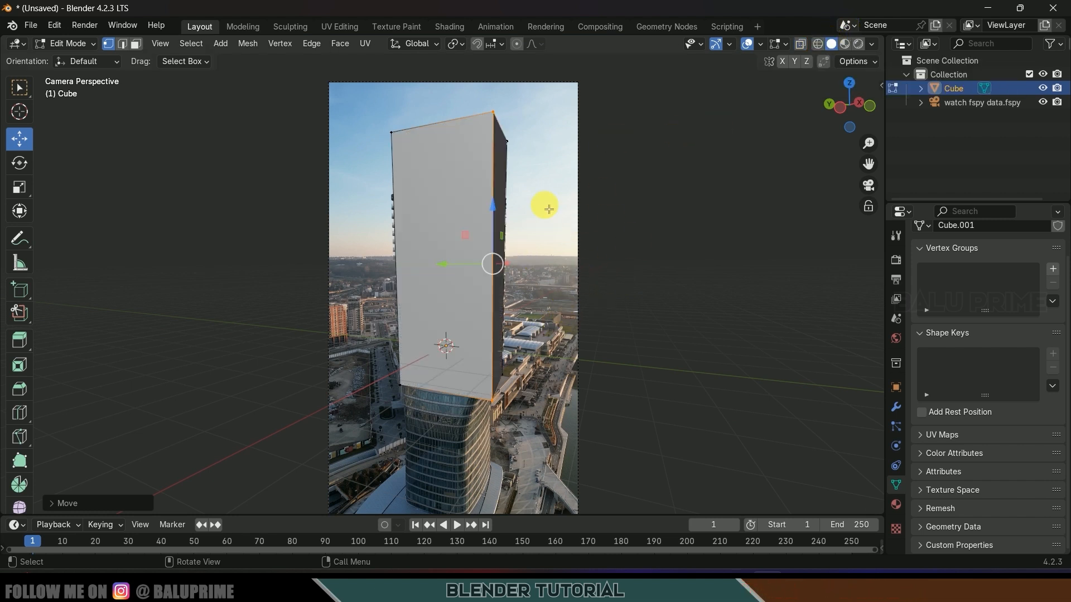
pyautogui.click(78, 43)
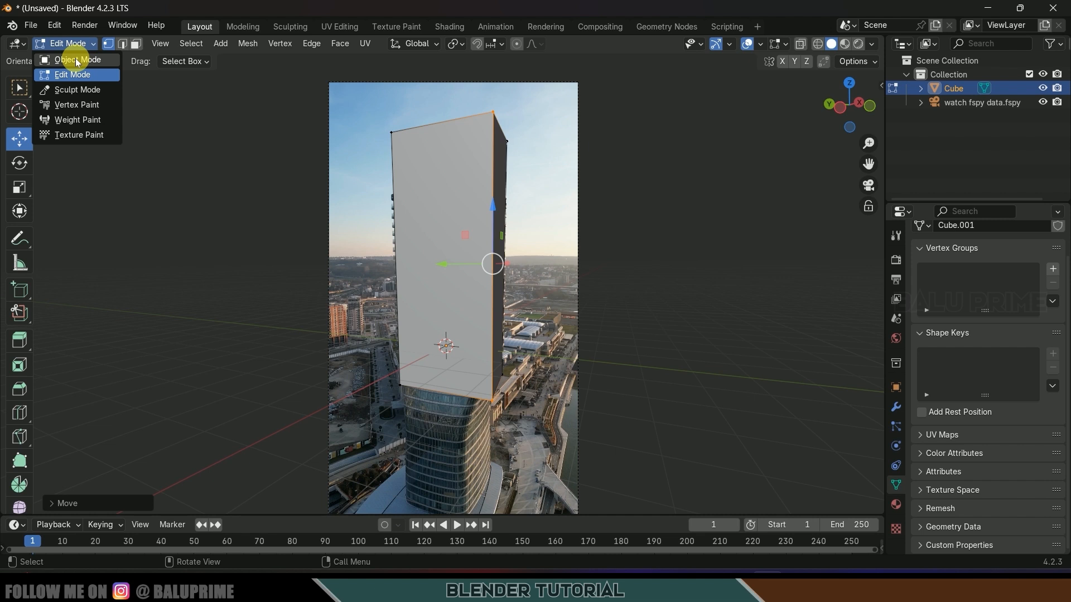
pyautogui.click(77, 60)
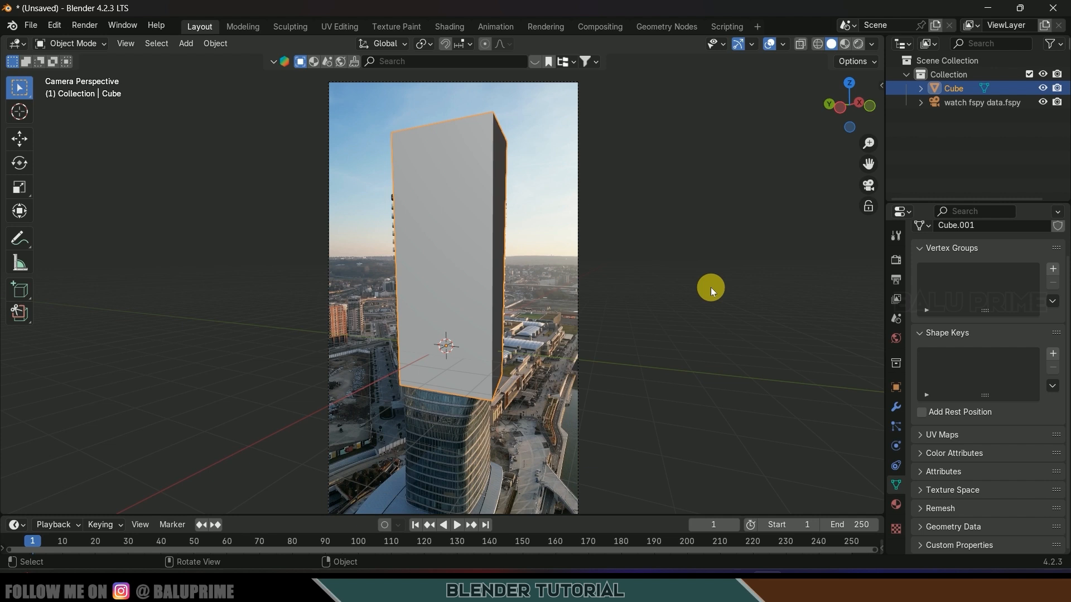
pyautogui.press('n')
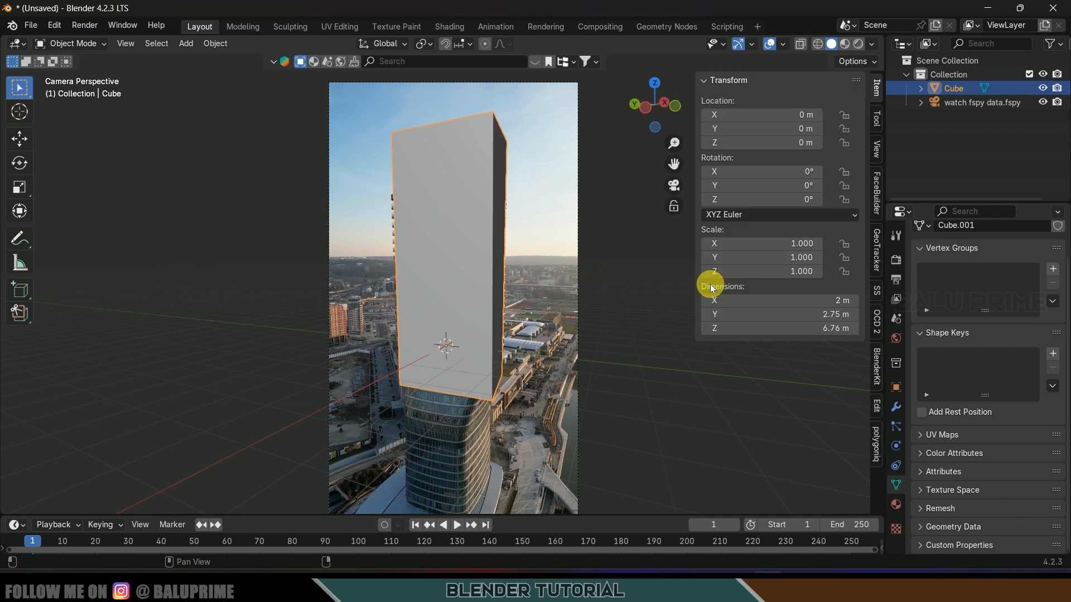
pyautogui.click(877, 250)
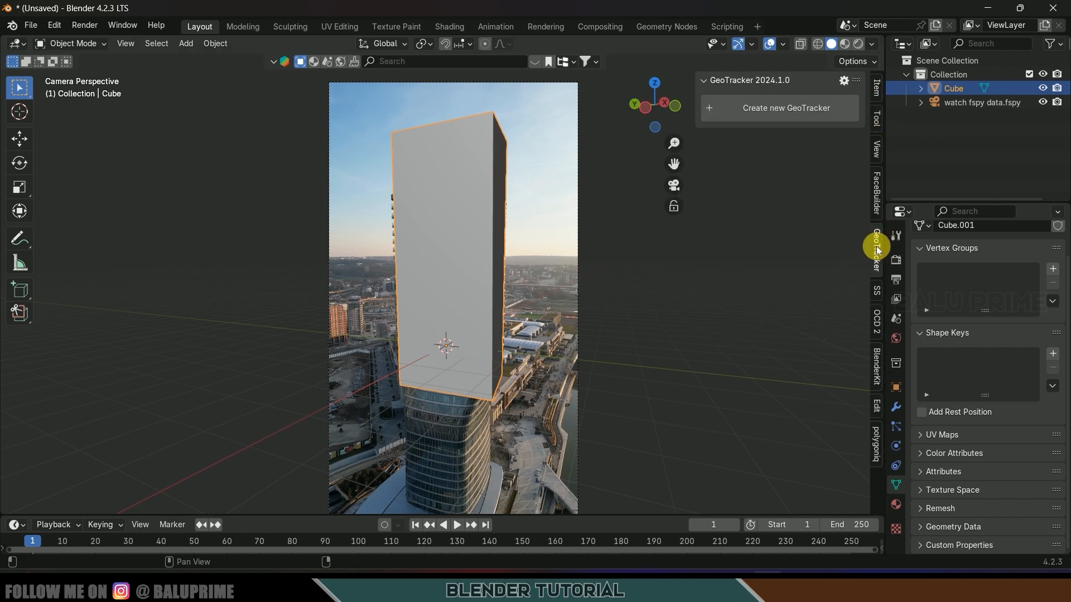
# - Create a GeoTracker for the cube using the tower drone clip from Downloads
pyautogui.click(777, 109)
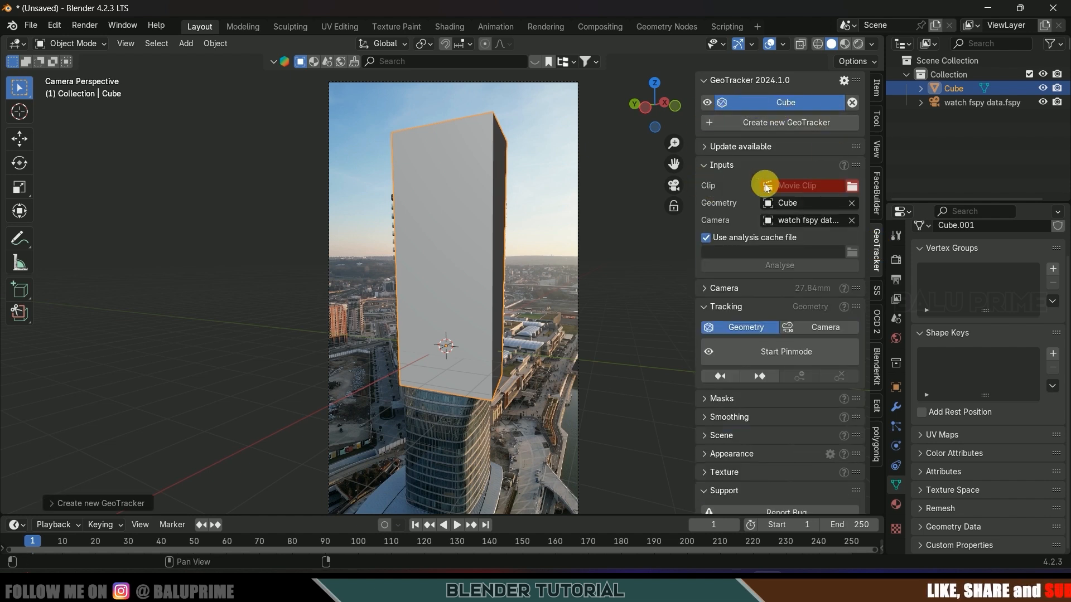
pyautogui.click(851, 186)
pyautogui.click(103, 199)
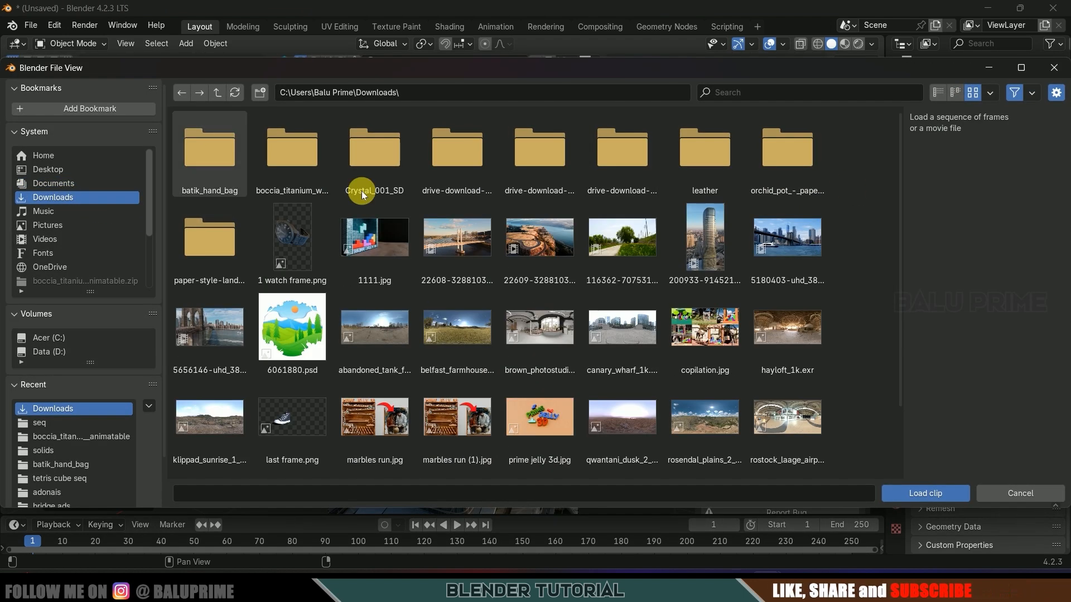
pyautogui.click(687, 238)
pyautogui.click(932, 495)
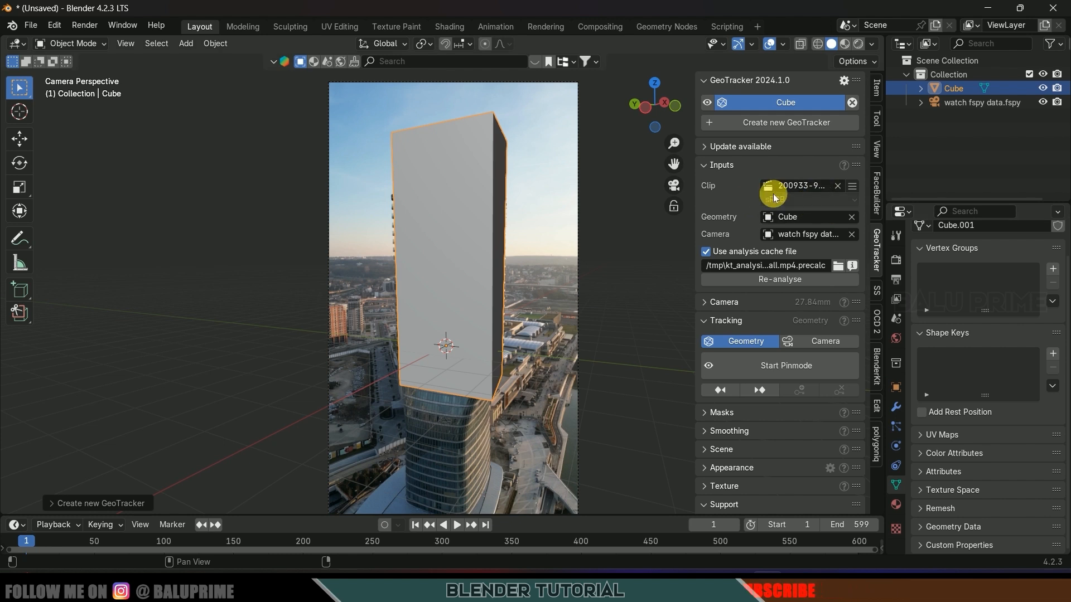
# - Analyse frames 1 to 220 and confirm recreating the analysis file
pyautogui.click(774, 280)
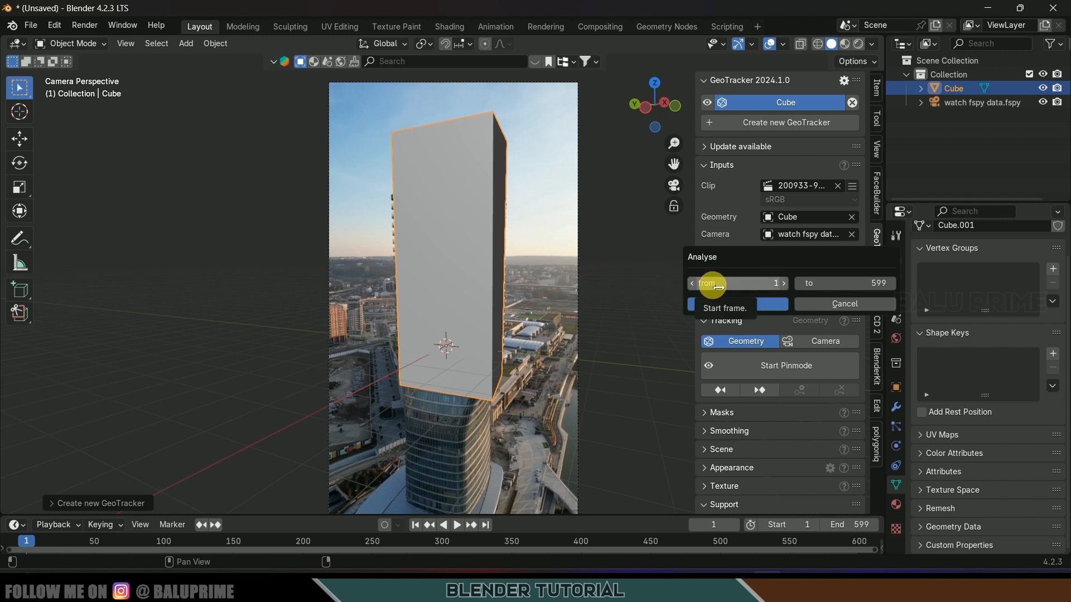
pyautogui.click(847, 279)
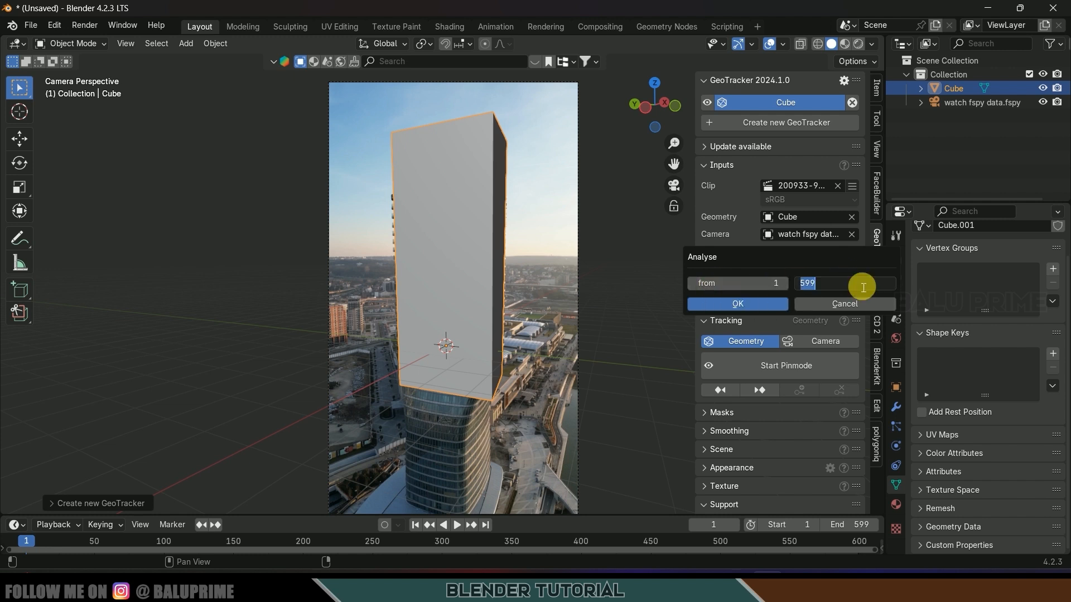
pyautogui.click(738, 304)
pyautogui.click(685, 363)
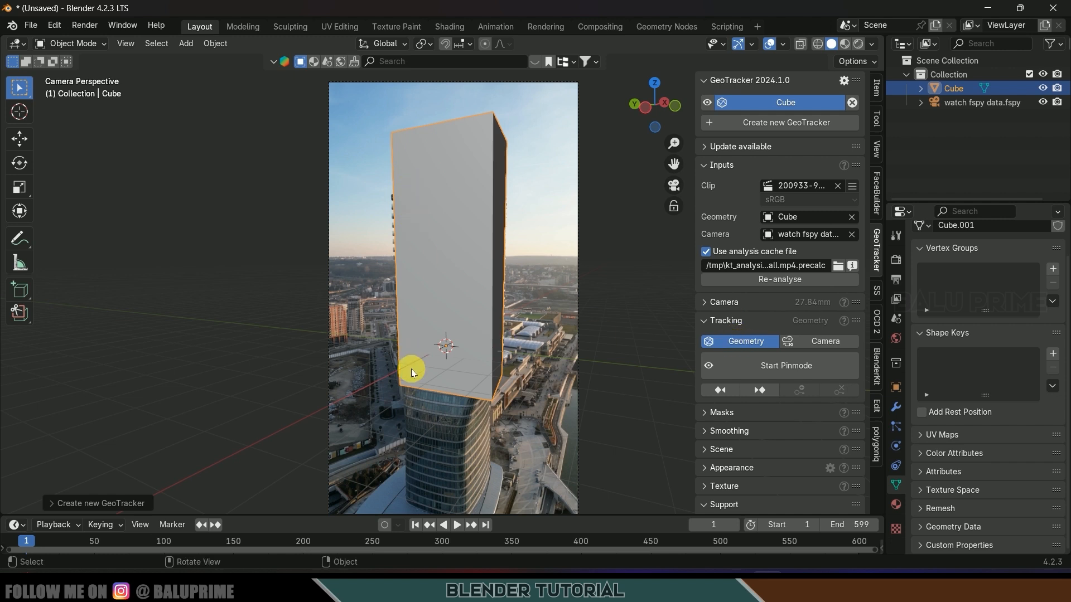
# - Set GeoTracker to Camera tracking, start pin mode, and save the project as wat.blend
pyautogui.click(820, 347)
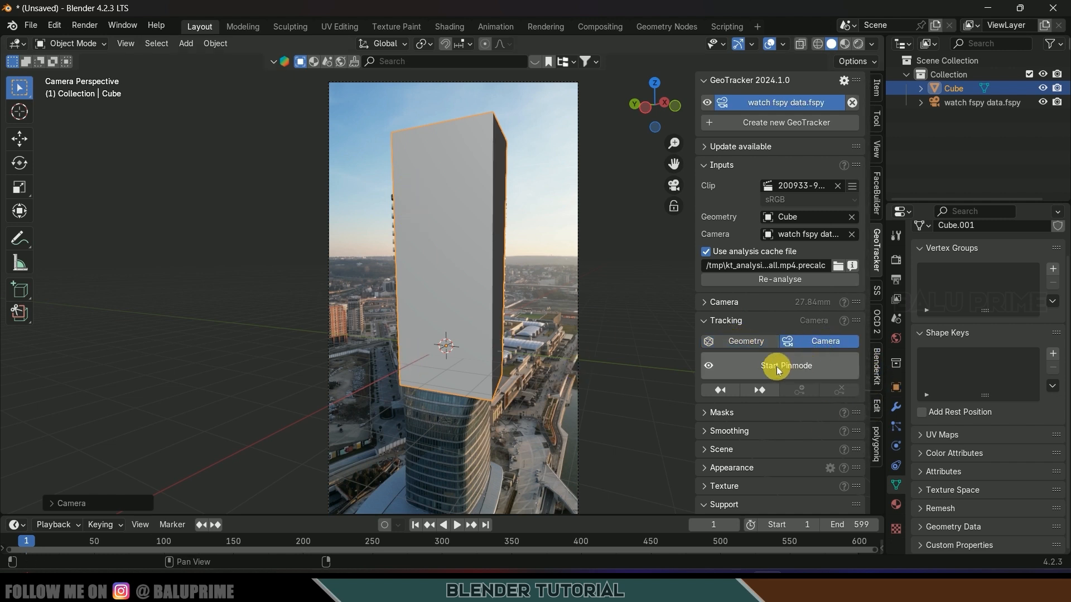
pyautogui.click(801, 365)
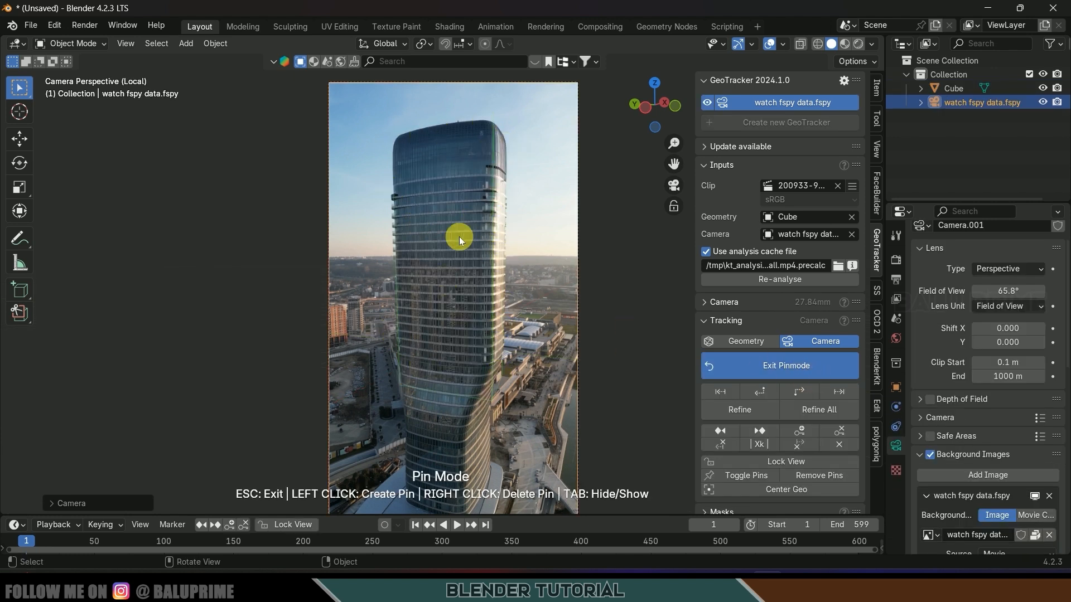
pyautogui.hotkey('ctrl', 's')
pyautogui.write('wat.blend')
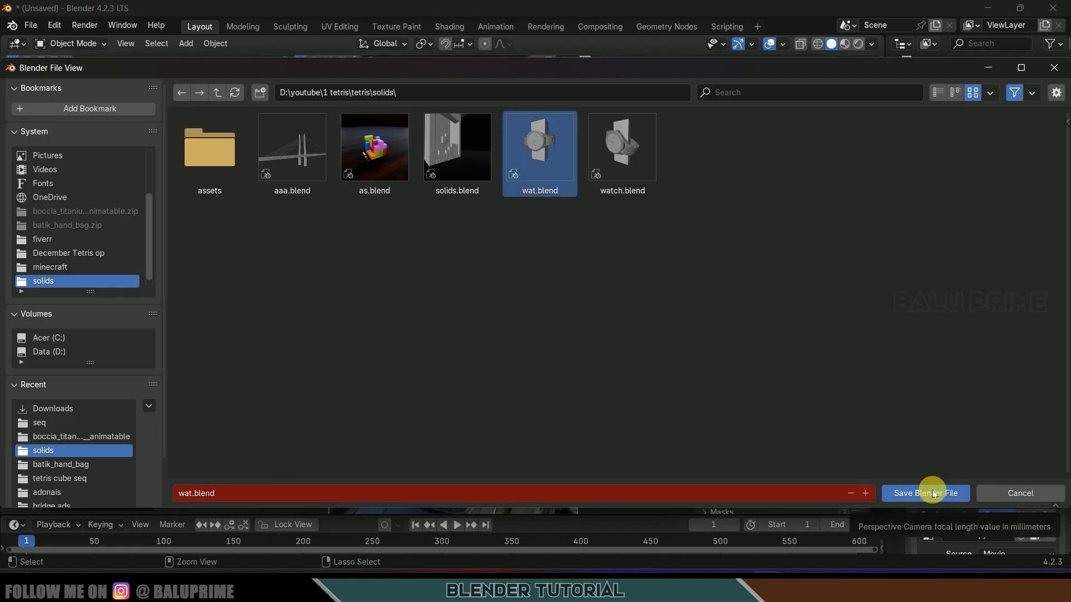
pyautogui.click(933, 493)
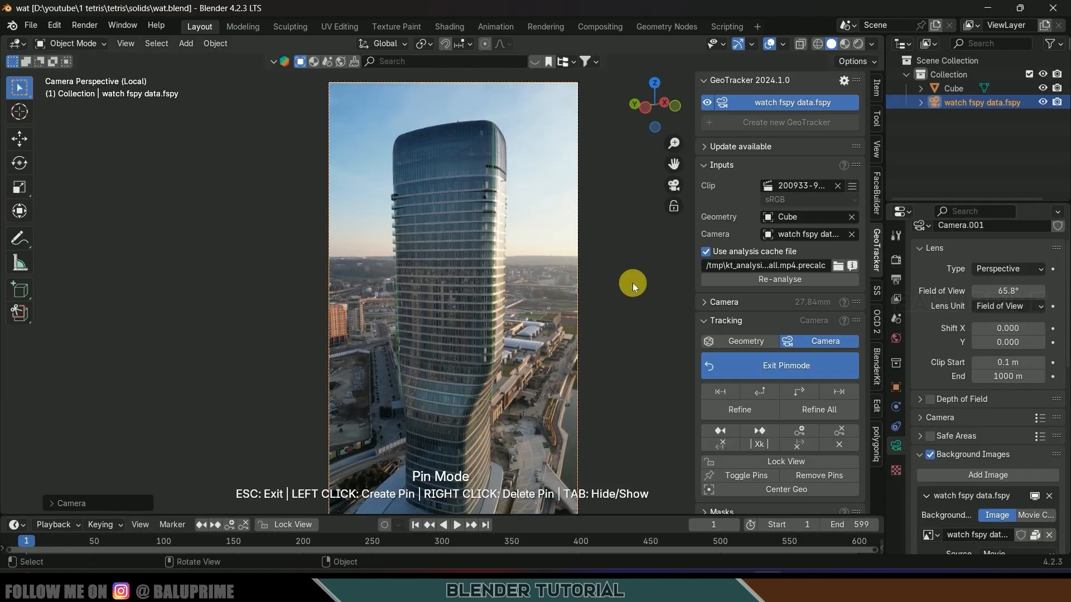
# - Track the camera through to the end of the clip, review the frames, and exit pin mode
pyautogui.click(799, 393)
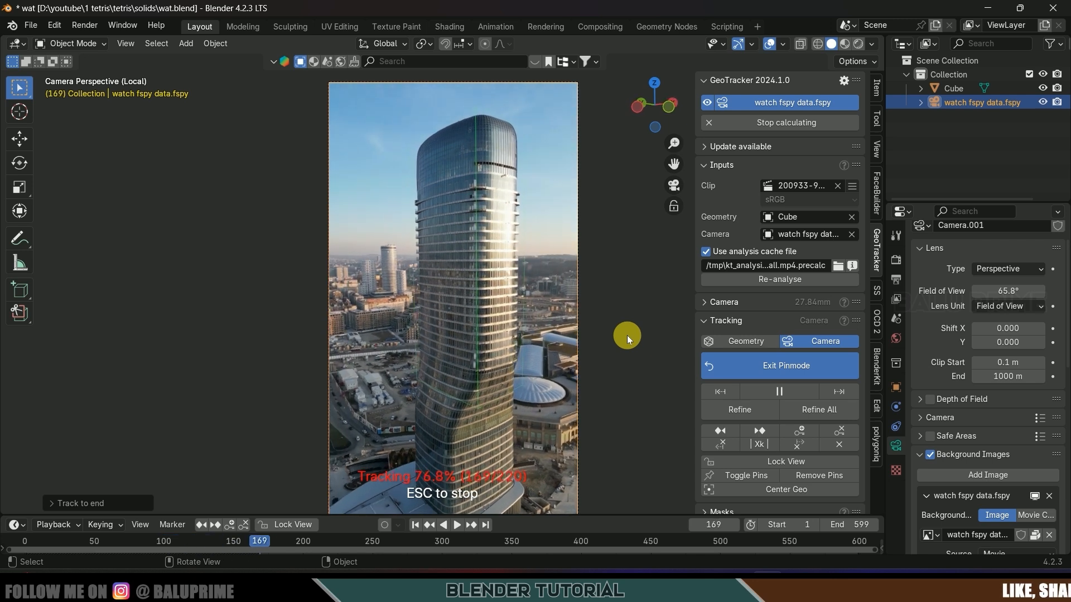
pyautogui.moveTo(28, 544); pyautogui.dragTo(349, 553)
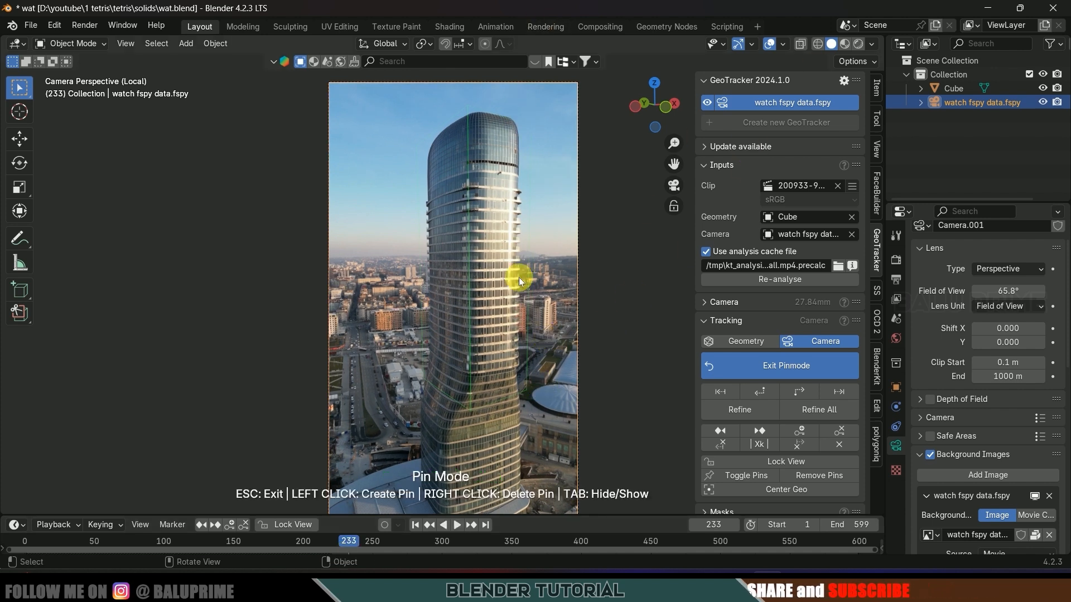
pyautogui.click(769, 367)
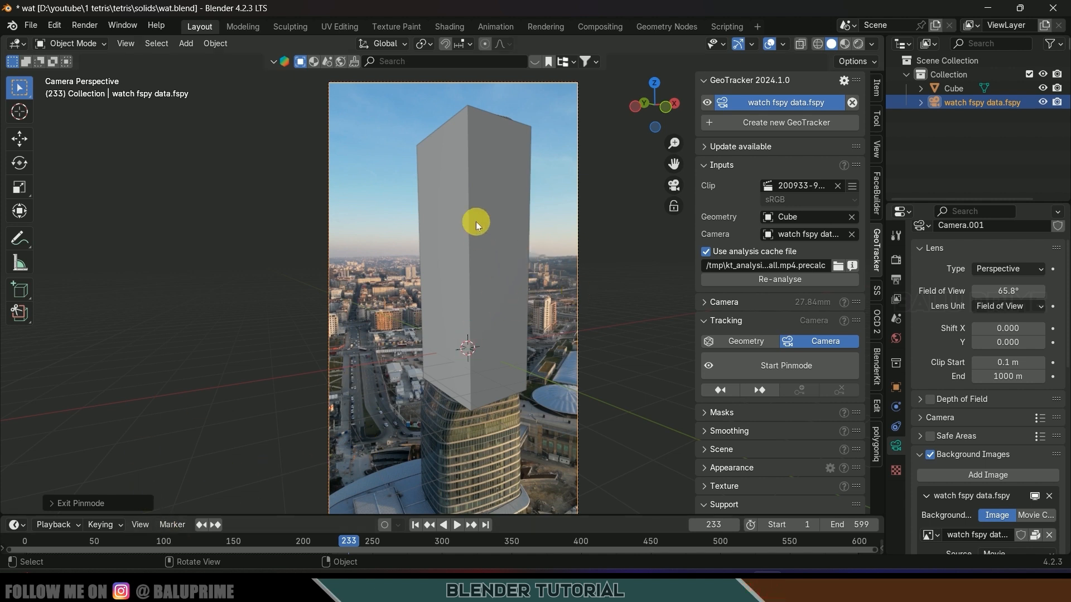
# - In wireframe view at frame 220, add Basis and Key 1 shape keys to the cube
pyautogui.click(818, 44)
pyautogui.click(417, 526)
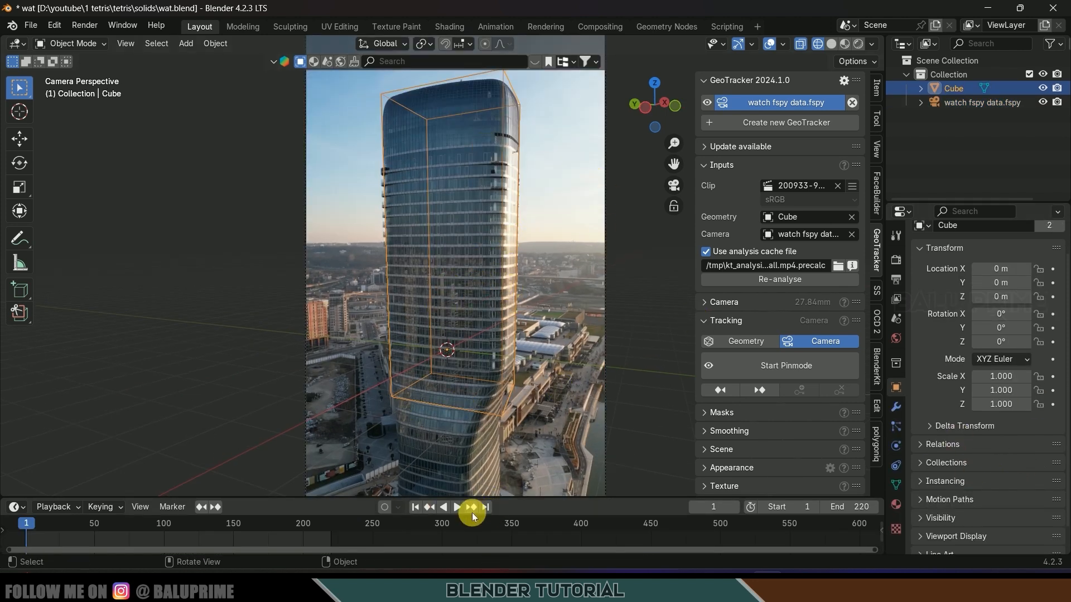
pyautogui.click(485, 507)
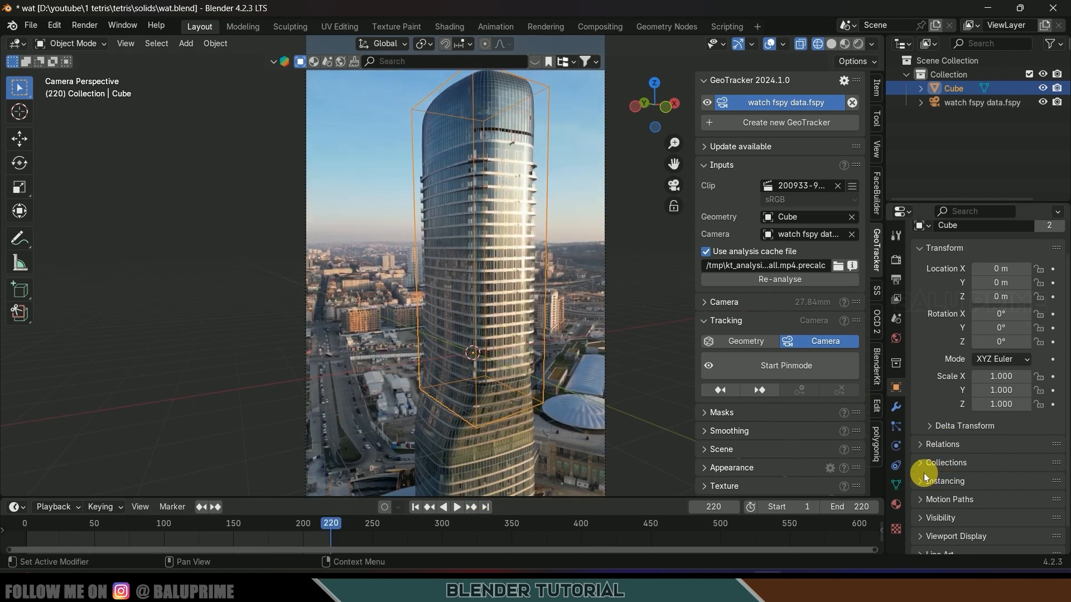
pyautogui.click(897, 484)
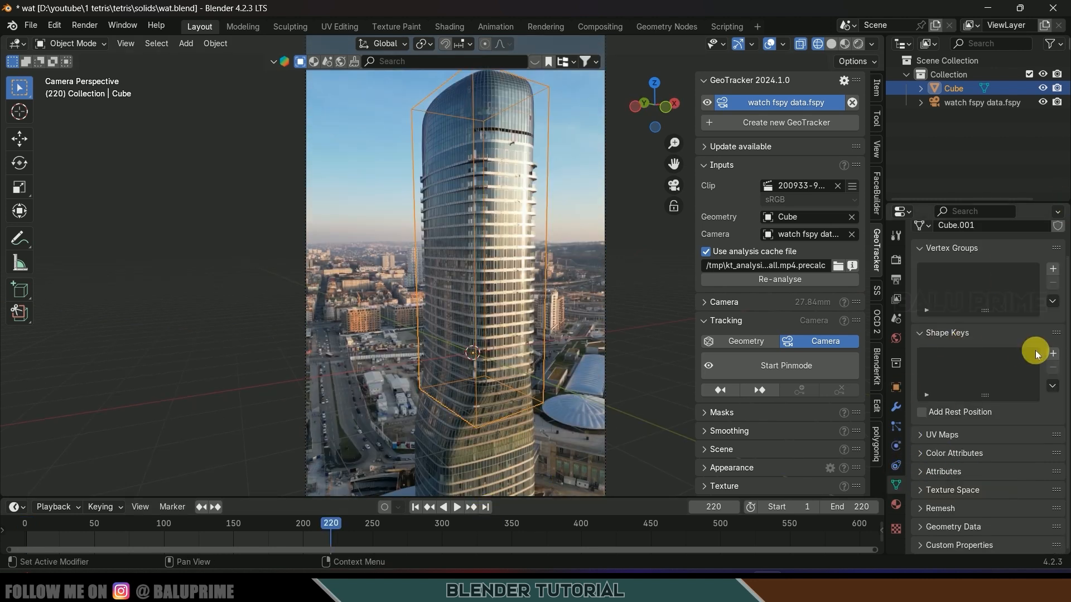
pyautogui.click(1053, 354)
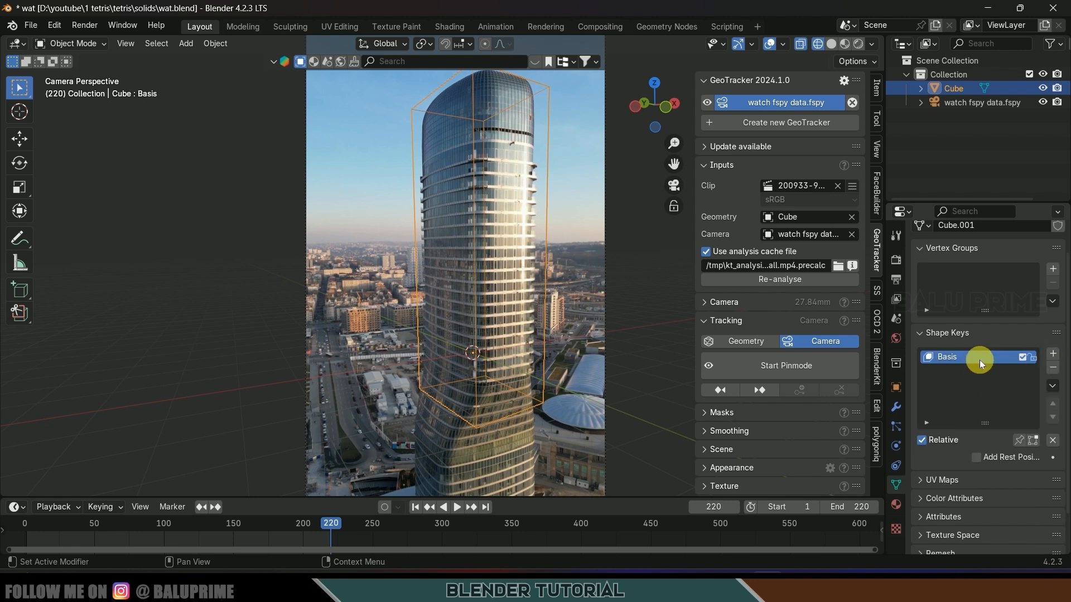
pyautogui.click(1053, 354)
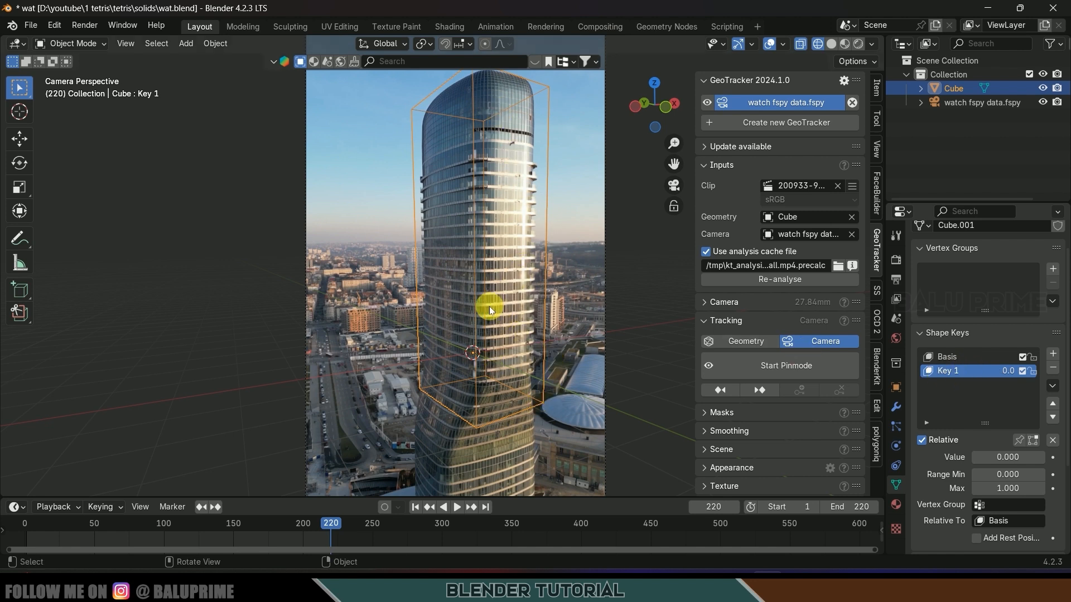
# - Move the Key 1 vertices to hug the tower's tapered top, then return to Object Mode
pyautogui.press('Tab')
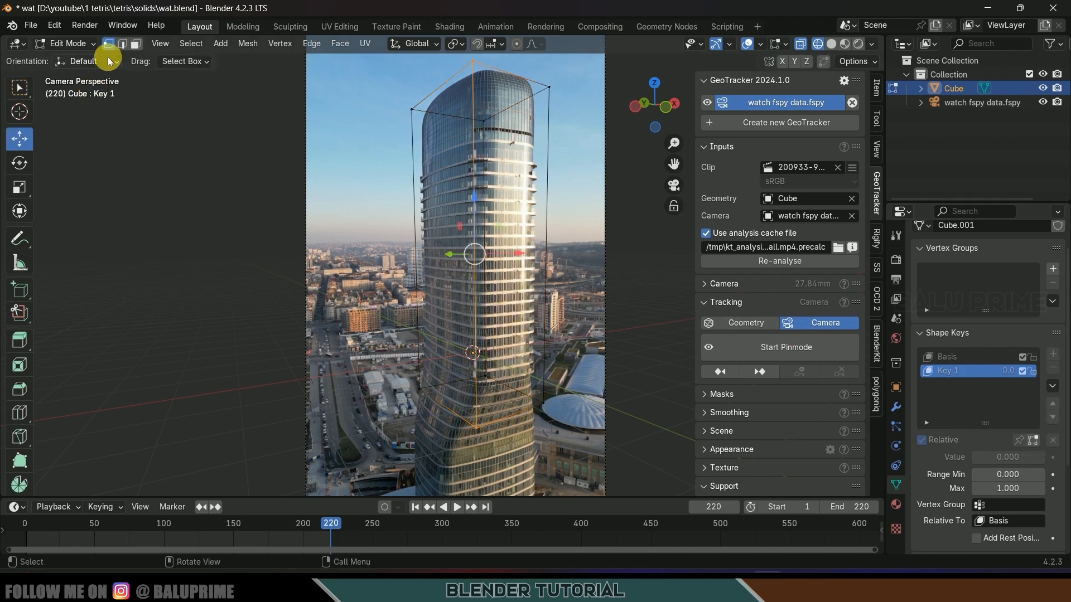
pyautogui.moveTo(532, 77); pyautogui.dragTo(630, 425)
pyautogui.moveTo(526, 259); pyautogui.dragTo(505, 262)
pyautogui.moveTo(392, 95); pyautogui.dragTo(457, 185)
pyautogui.moveTo(463, 127); pyautogui.dragTo(467, 127)
pyautogui.moveTo(389, 332); pyautogui.dragTo(440, 430)
pyautogui.moveTo(472, 390); pyautogui.dragTo(473, 384)
pyautogui.moveTo(551, 415); pyautogui.dragTo(573, 395)
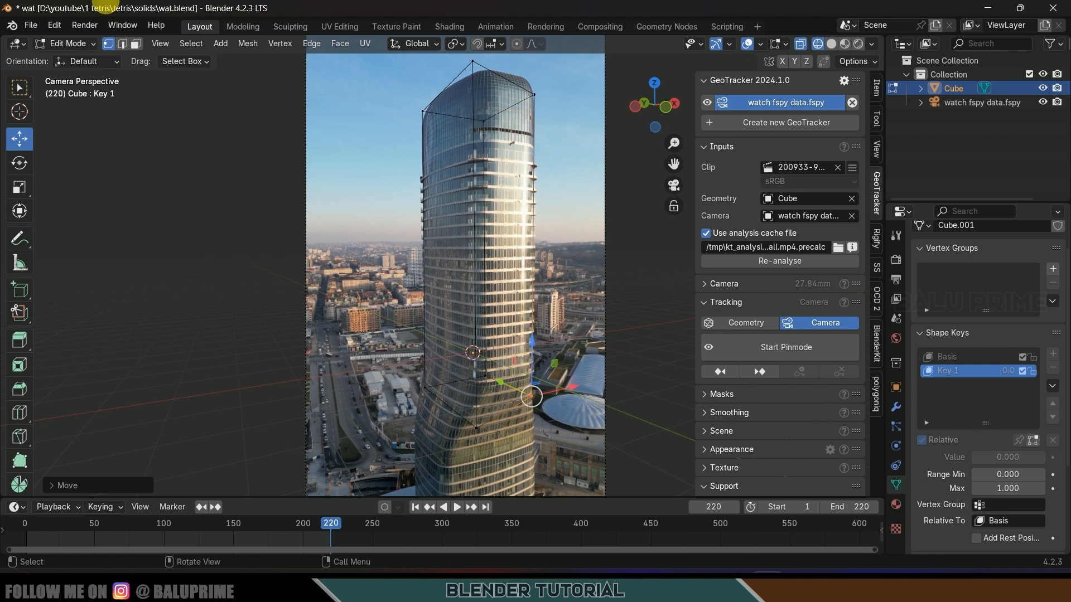
pyautogui.click(68, 43)
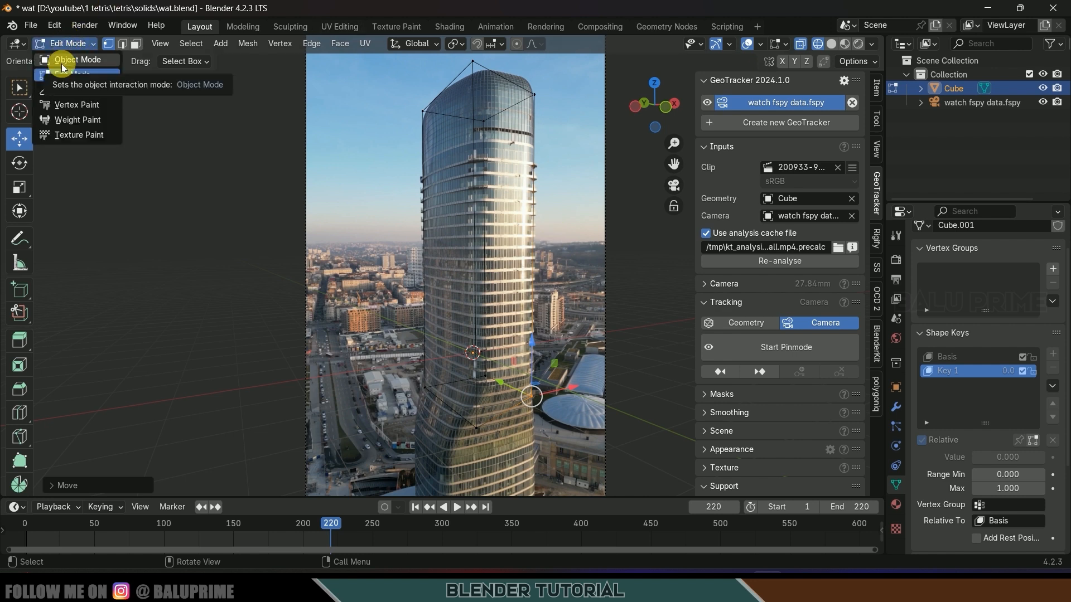
pyautogui.click(61, 60)
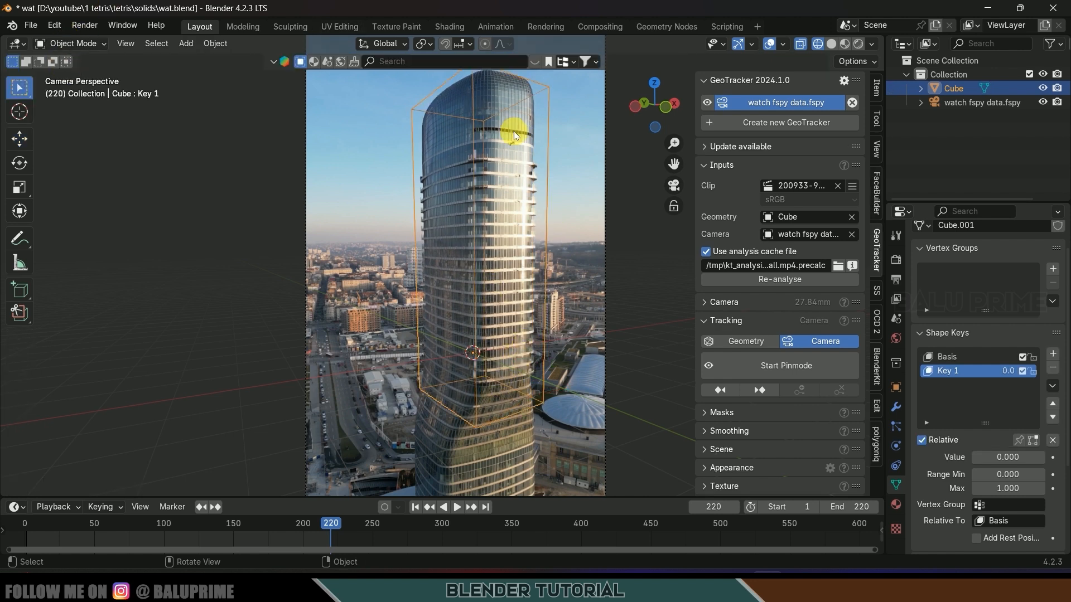
# - Keyframe Key 1's value from frame 1 to full at frame 220 with linear interpolation, and preview
pyautogui.click(415, 507)
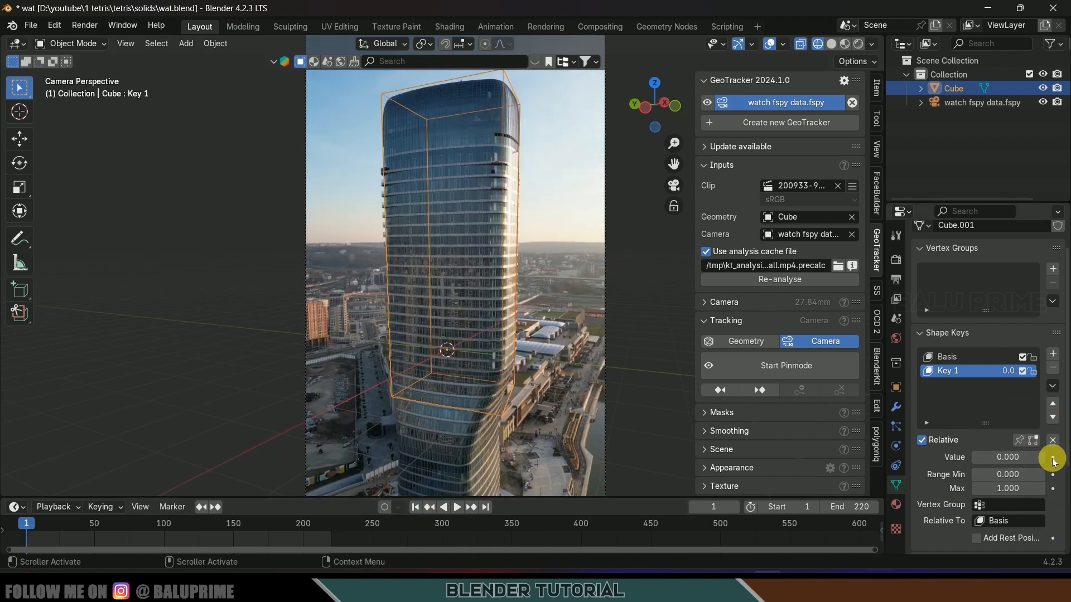
pyautogui.click(485, 507)
pyautogui.moveTo(997, 459); pyautogui.dragTo(1051, 458)
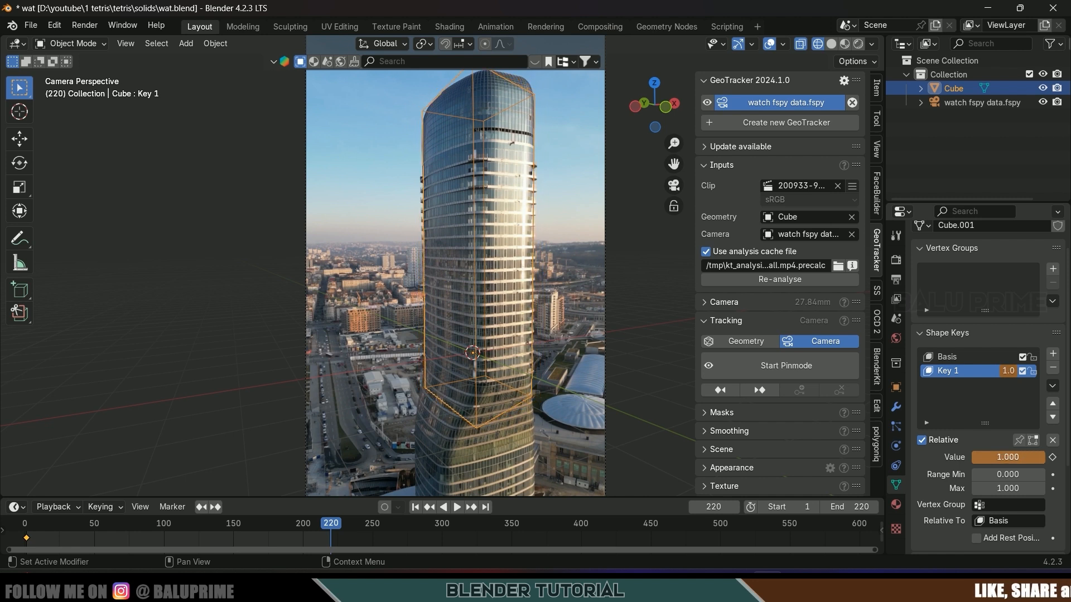
pyautogui.click(1053, 457)
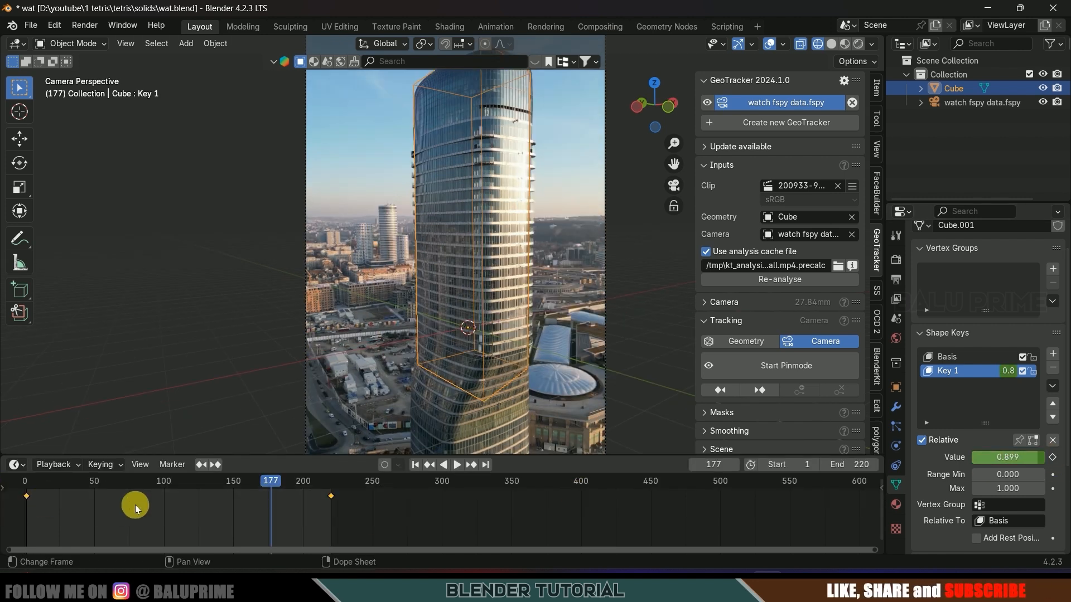
pyautogui.press('t')
pyautogui.click(52, 478)
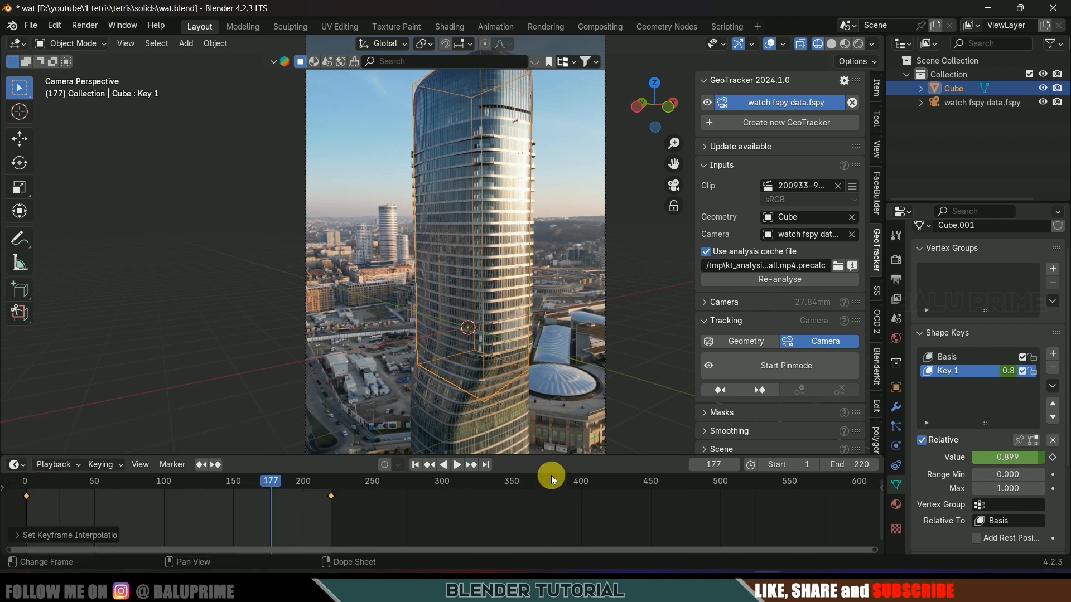
pyautogui.press('space')
pyautogui.click(421, 468)
# - Save the project, enlarge the 3D view, switch to solid shading, and hide the side panel
pyautogui.hotkey('ctrl', 's')
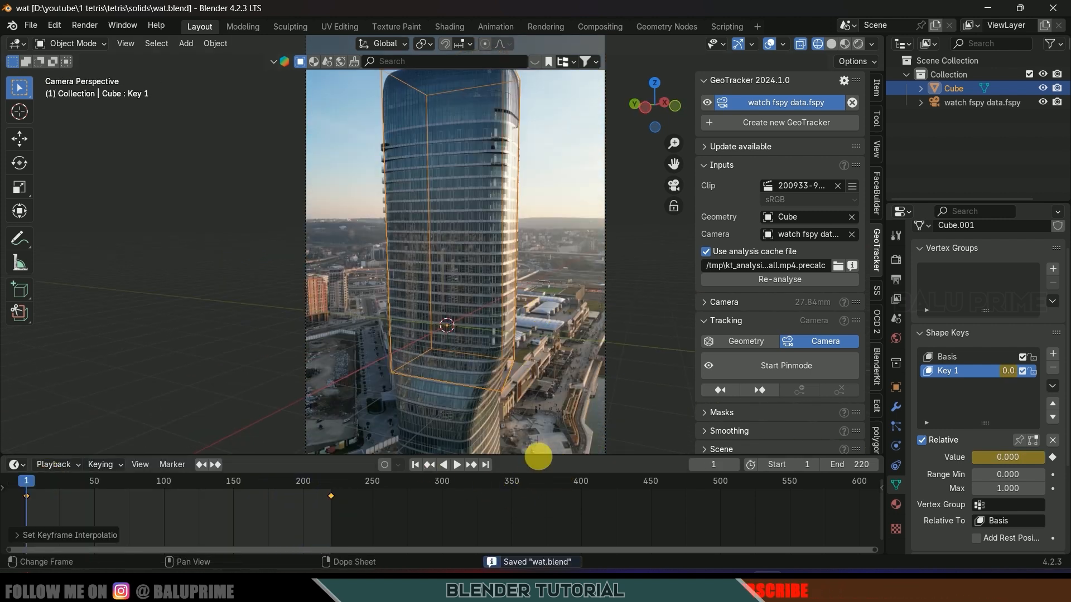
pyautogui.moveTo(539, 457); pyautogui.dragTo(538, 485)
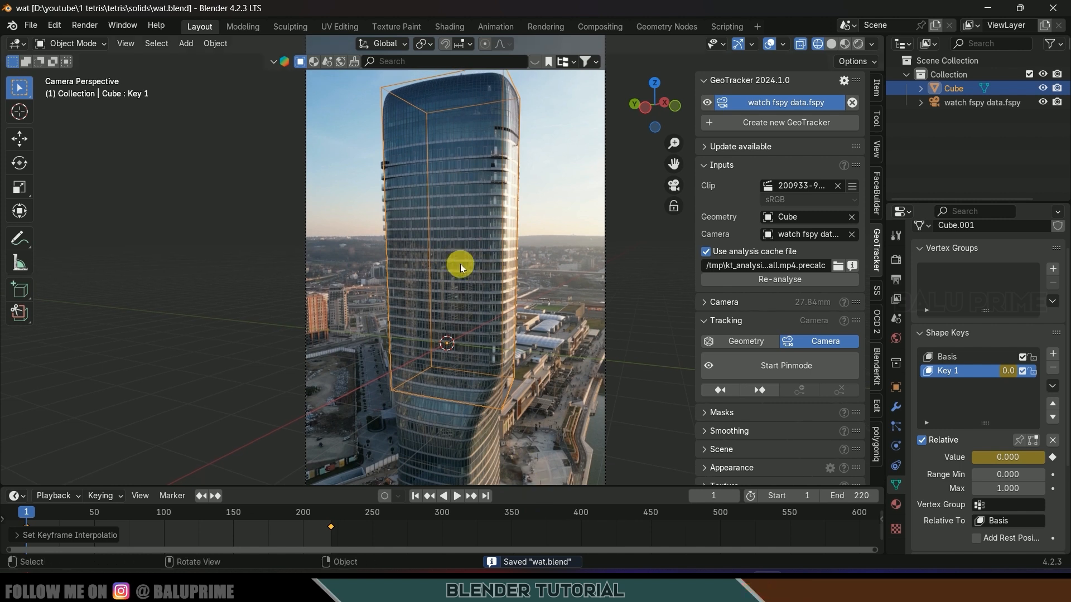
pyautogui.click(831, 44)
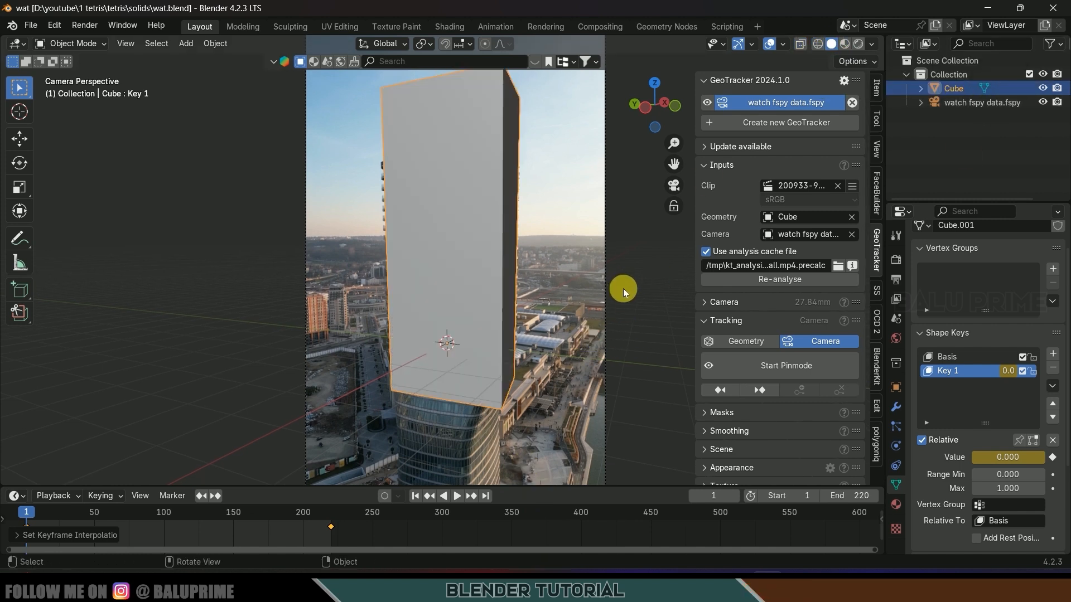
pyautogui.press('n')
pyautogui.scroll(-1, 497, 374)
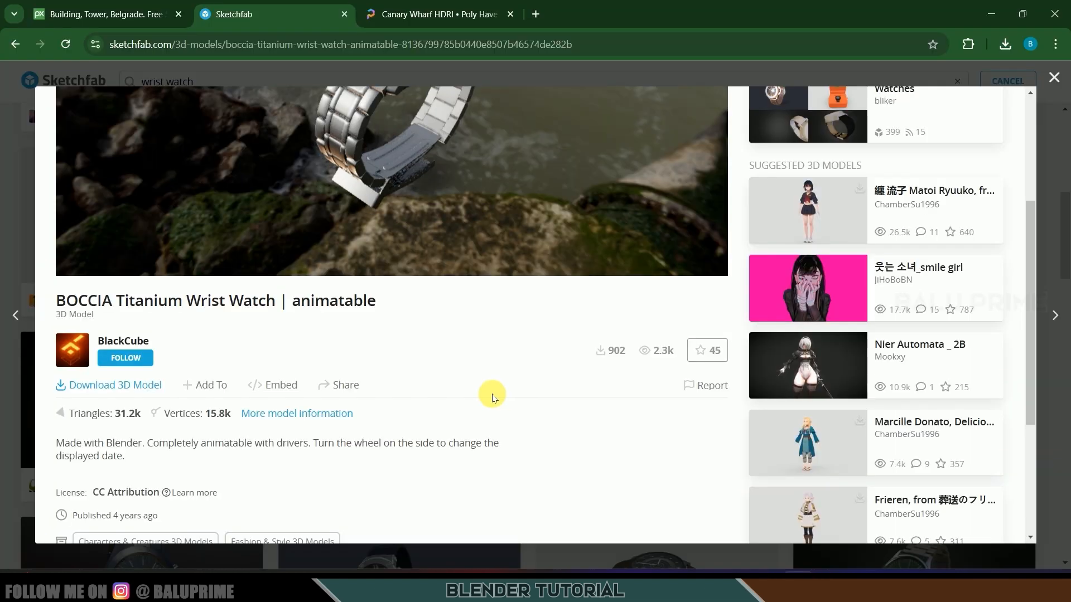
pyautogui.scroll(4, 491, 390)
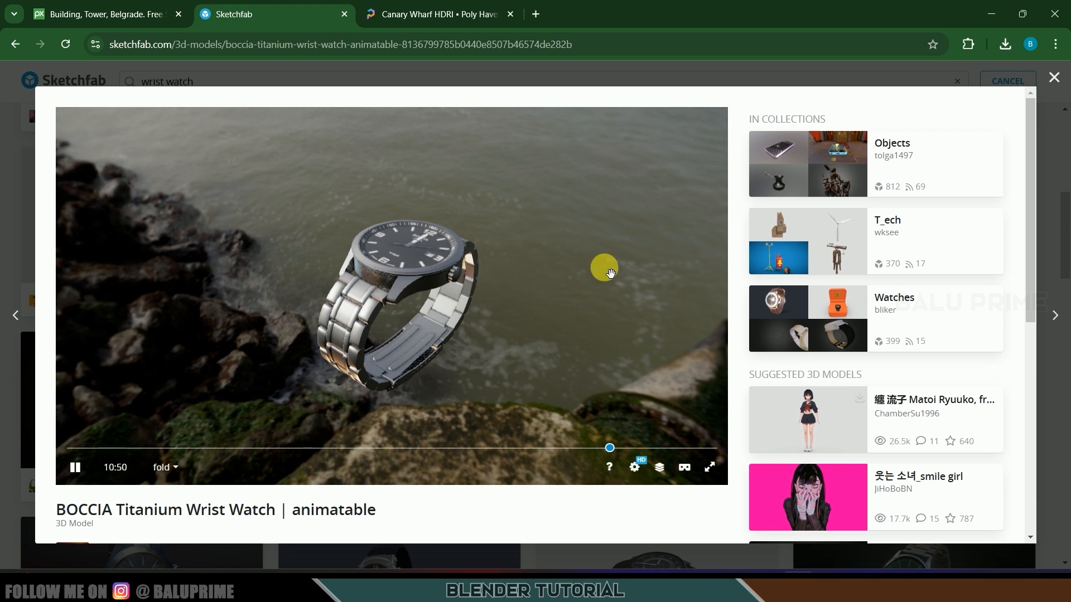
# - Review the watch model's Download 3D Model format options on Sketchfab, then minimize the browser
pyautogui.scroll(-3, 466, 317)
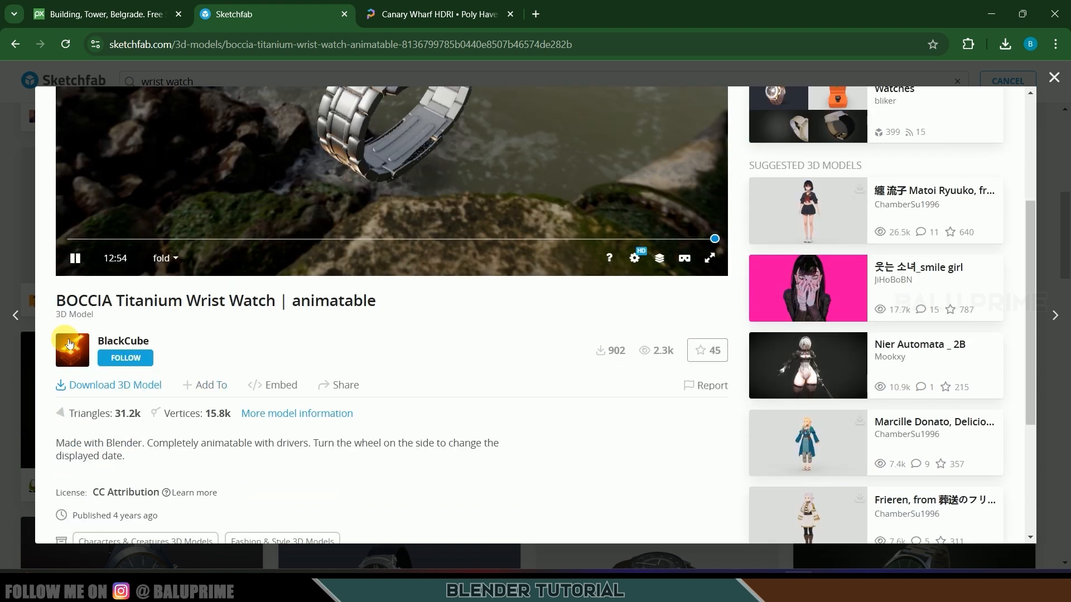
pyautogui.click(102, 387)
pyautogui.scroll(-4, 669, 356)
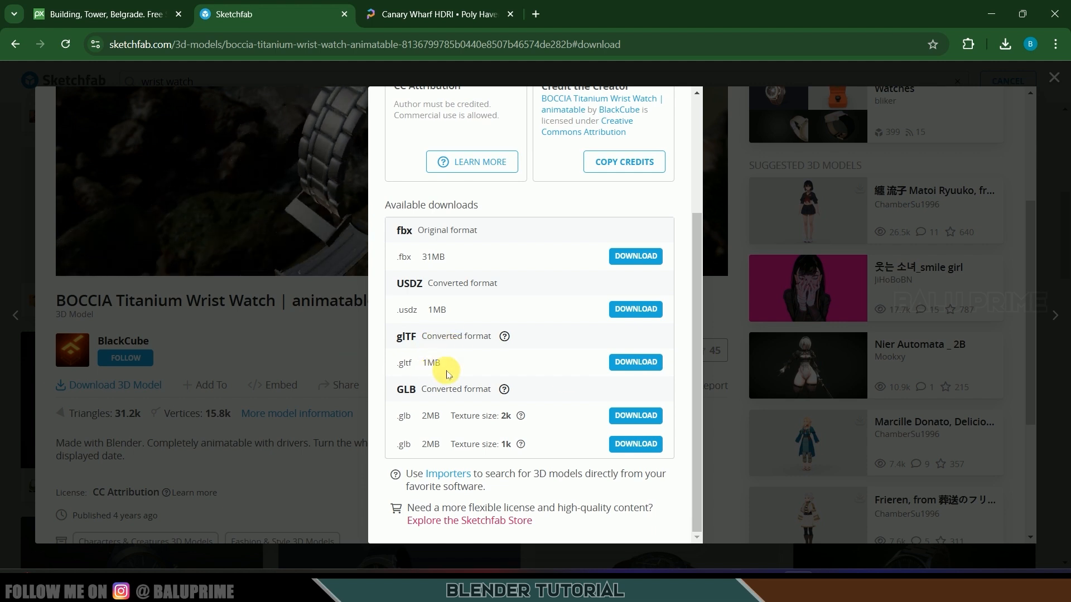
pyautogui.click(987, 12)
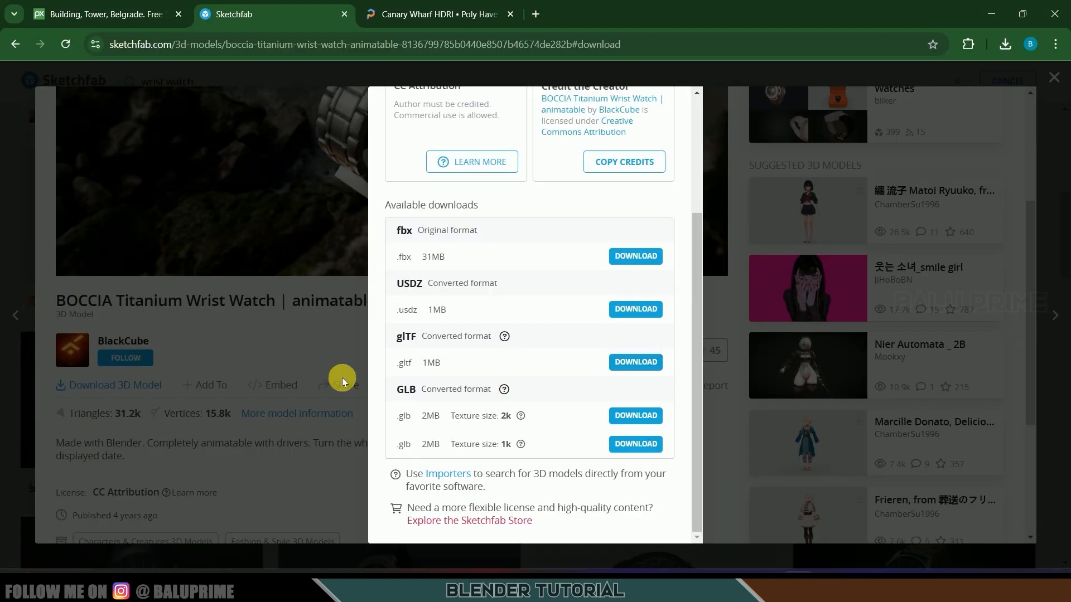
pyautogui.click(346, 378)
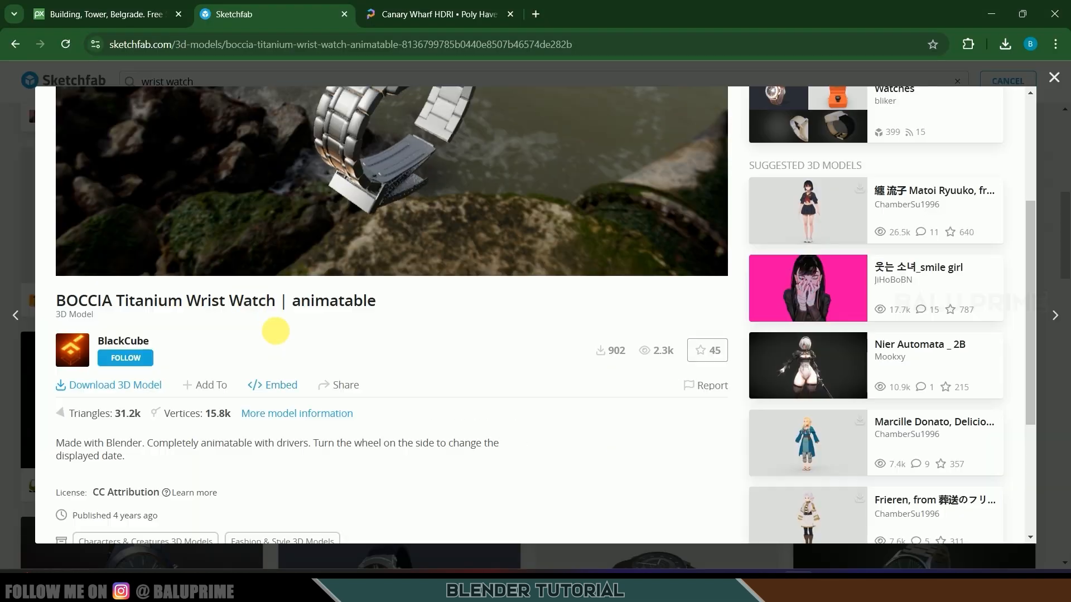
pyautogui.click(986, 10)
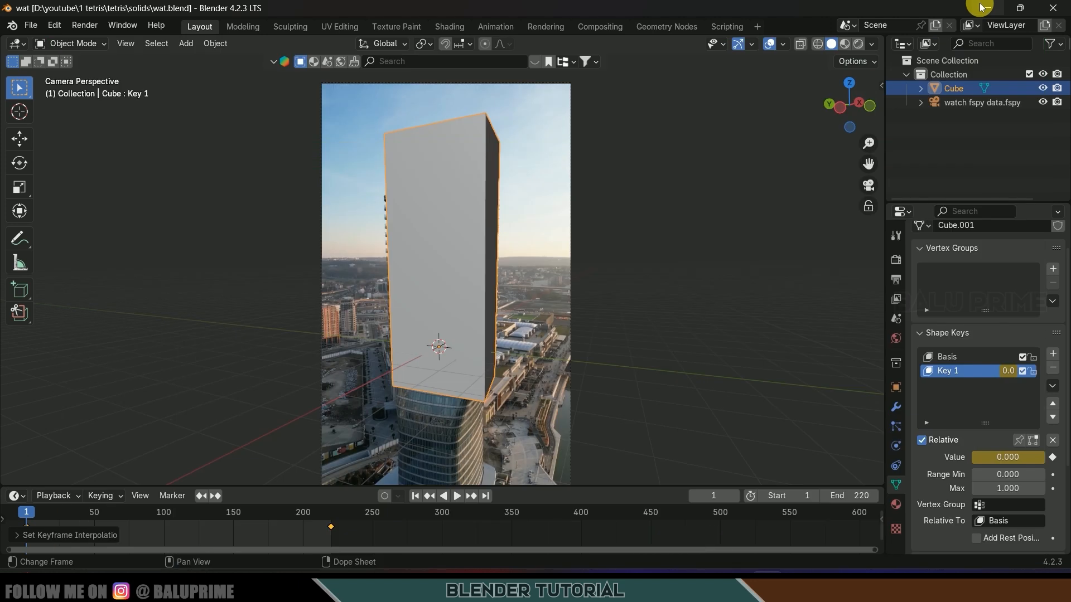
# - Import scene.gltf from Downloads/boccia_titanium_wrist_watch__animatable as a glTF 2.0 model
pyautogui.click(31, 25)
pyautogui.moveTo(58, 221)
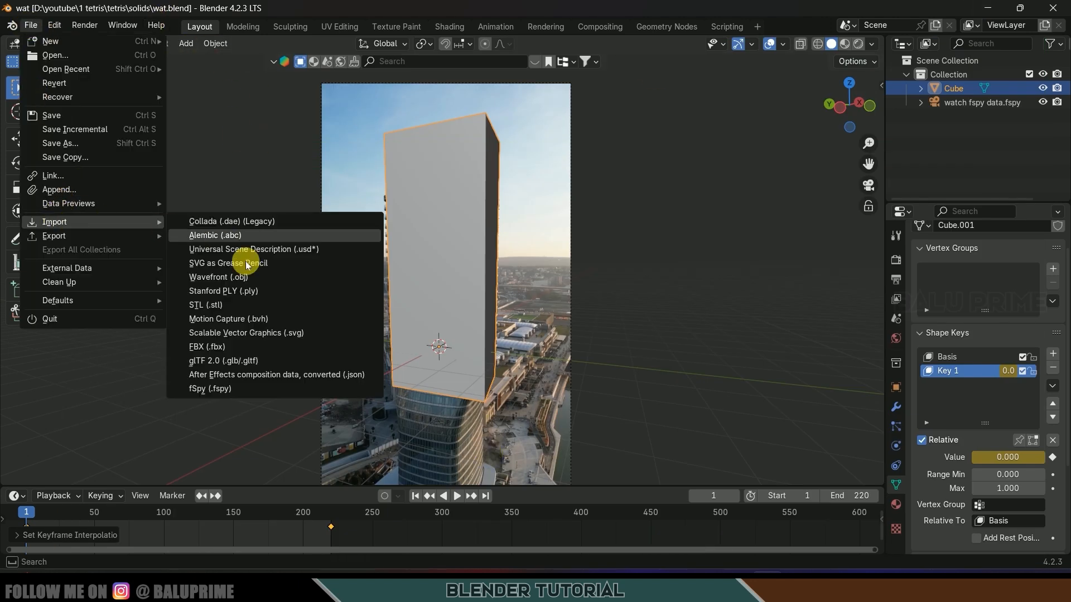
pyautogui.click(215, 363)
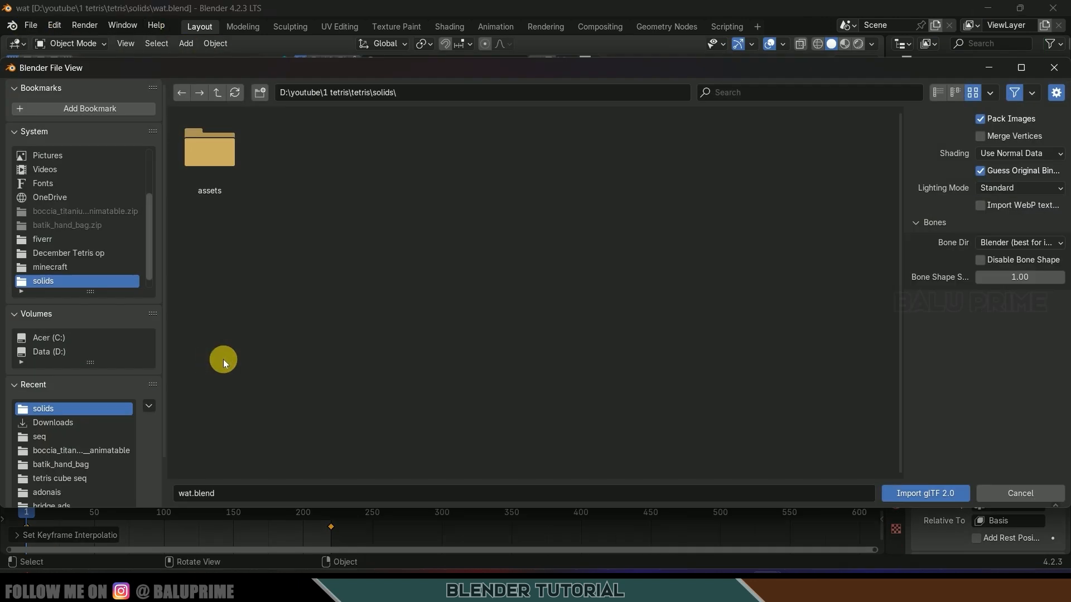
pyautogui.click(55, 422)
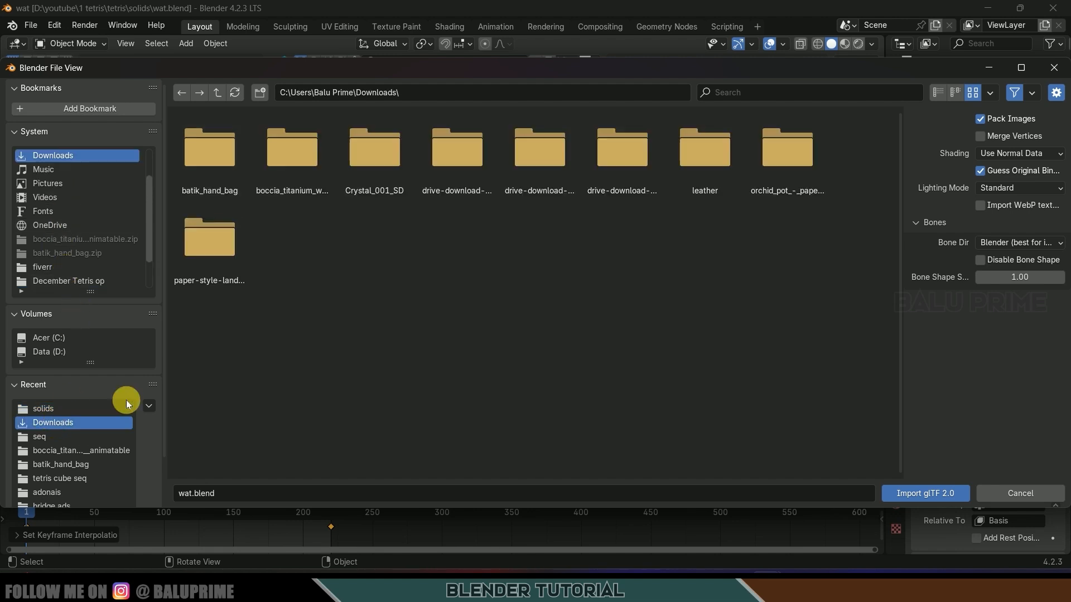
pyautogui.doubleClick(275, 174)
pyautogui.click(289, 165)
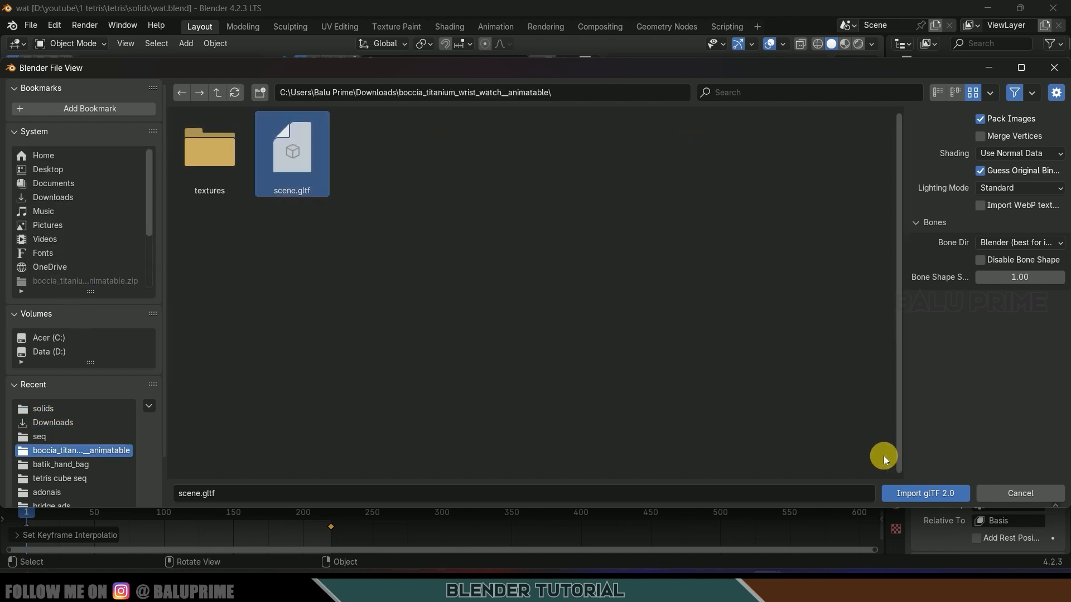
pyautogui.click(914, 493)
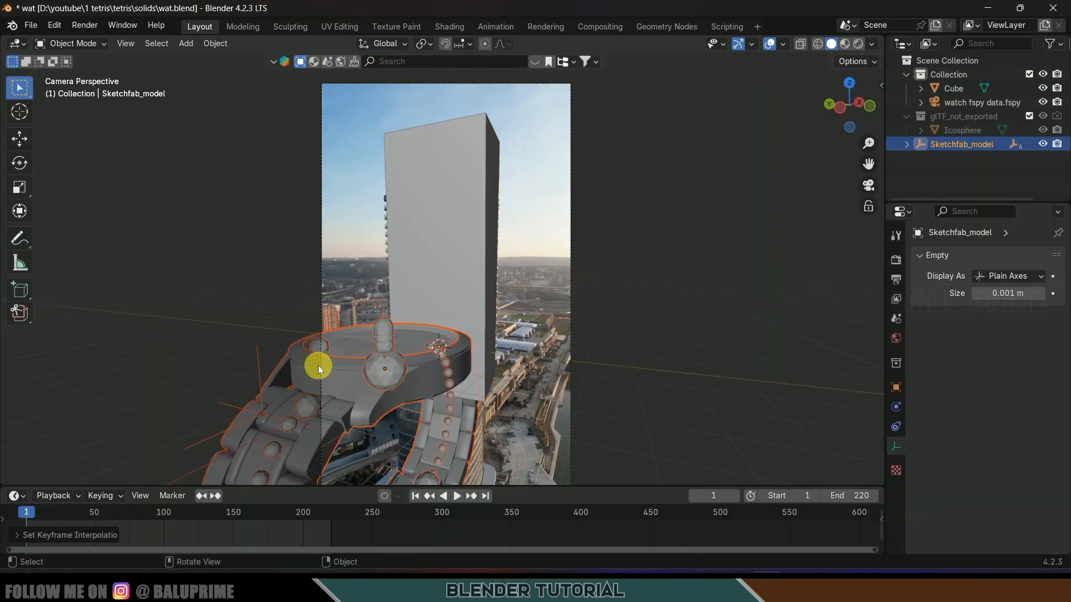
# - Select the watch armature, raise it, turn the strap sideways, and shift it right and down
pyautogui.click(386, 337)
pyautogui.click(20, 139)
pyautogui.moveTo(395, 307); pyautogui.dragTo(466, 226)
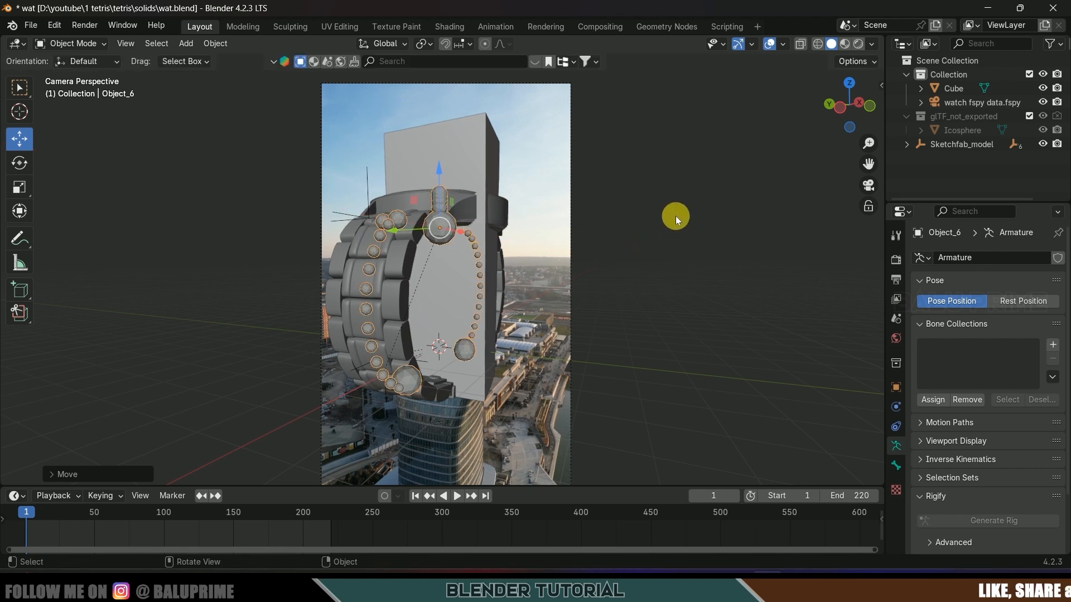
pyautogui.moveTo(675, 216); pyautogui.dragTo(678, 228, button='middle')
pyautogui.click(26, 164)
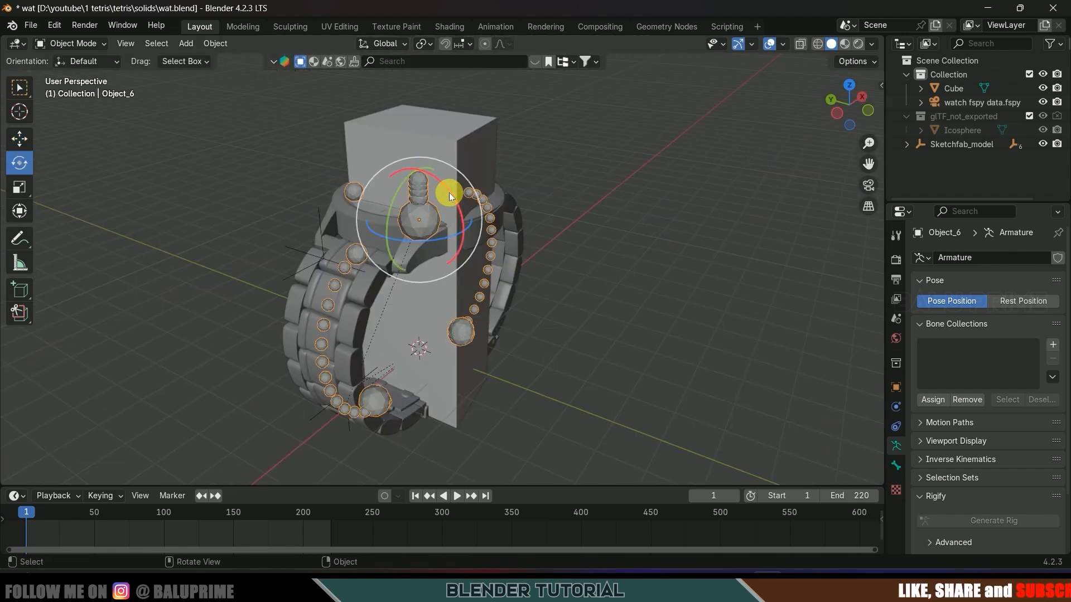
pyautogui.moveTo(450, 192); pyautogui.dragTo(89, 172)
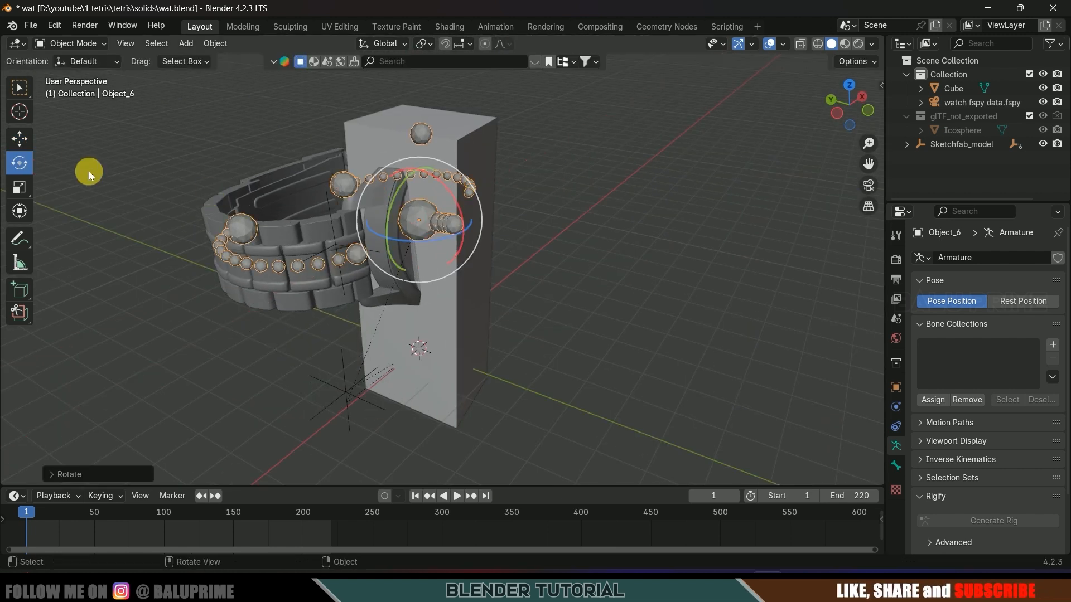
pyautogui.click(26, 134)
pyautogui.moveTo(382, 203); pyautogui.dragTo(468, 233)
# - From top view, slide the watch along X and Y, then return to camera view
pyautogui.press('KP_7')
pyautogui.moveTo(634, 286); pyautogui.dragTo(598, 290)
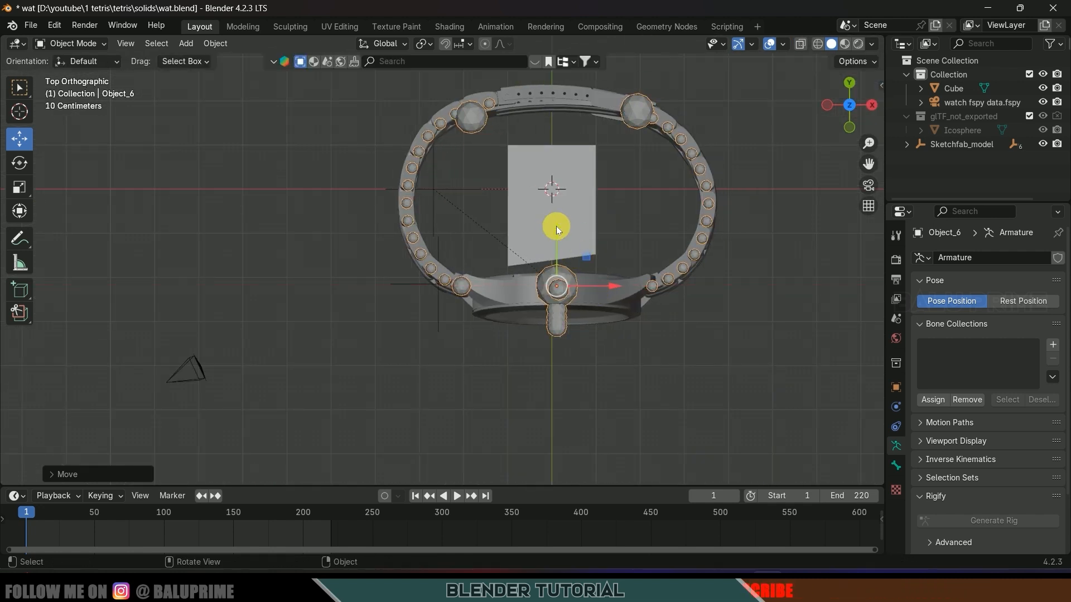
pyautogui.moveTo(557, 230); pyautogui.dragTo(555, 242)
pyautogui.moveTo(609, 287)
pyautogui.mouseDown()
pyautogui.moveTo(607, 297)
pyautogui.moveTo(604, 286)
pyautogui.mouseUp()
pyautogui.press('KP_0')
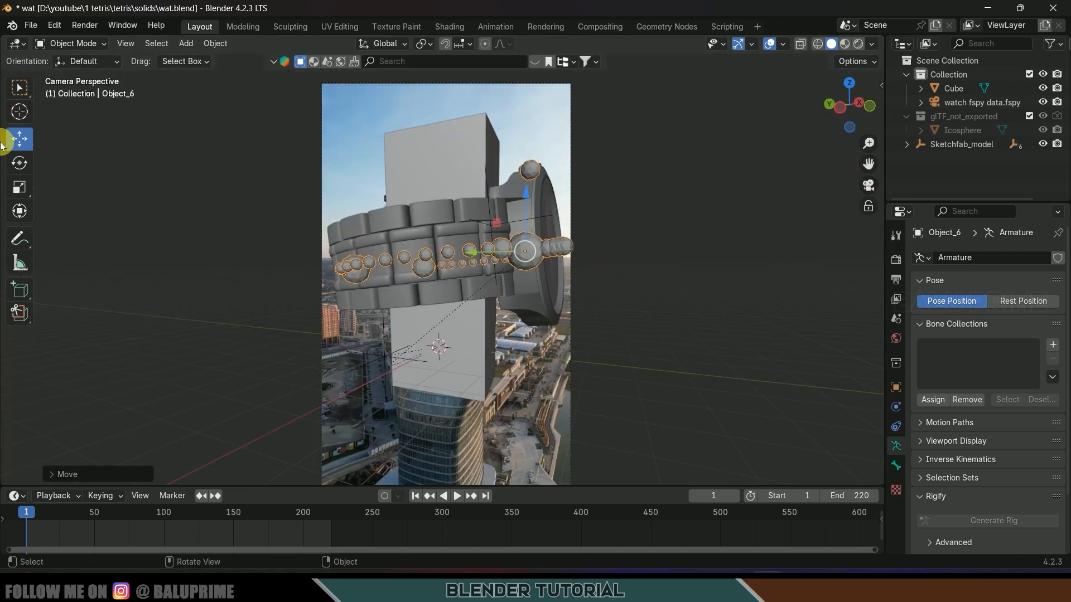
# - Spin the watch about 172° to face the camera and move it down-left onto the tower
pyautogui.click(23, 163)
pyautogui.moveTo(589, 245); pyautogui.dragTo(581, 211)
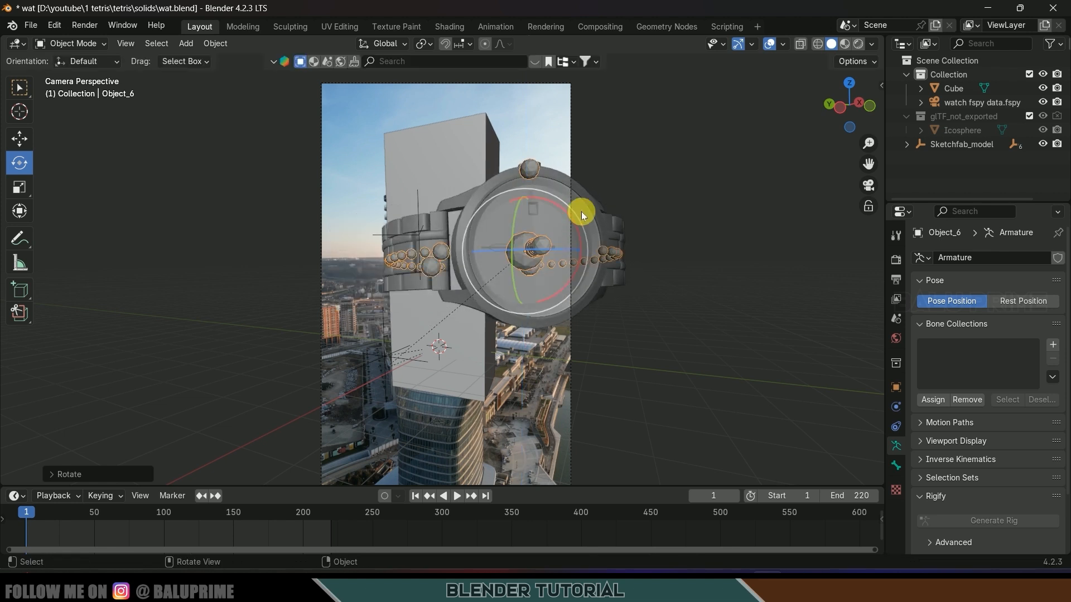
pyautogui.click(19, 136)
pyautogui.moveTo(466, 250); pyautogui.dragTo(441, 252)
pyautogui.moveTo(497, 283); pyautogui.dragTo(575, 289, button='middle')
pyautogui.scroll(-6, 622, 283)
pyautogui.scroll(3, 620, 213)
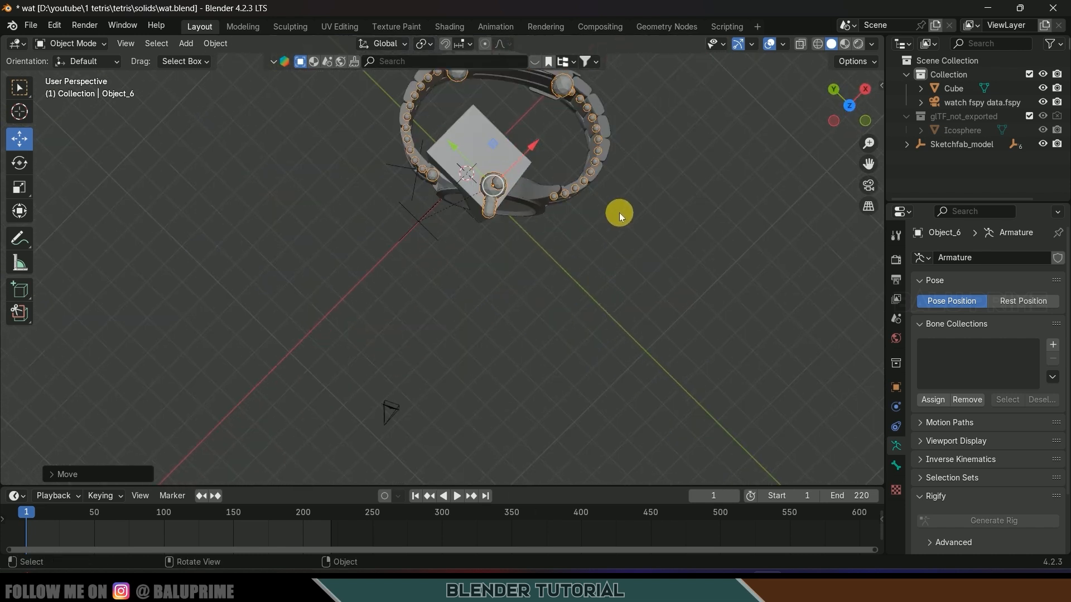
pyautogui.moveTo(619, 212); pyautogui.dragTo(456, 256, button='middle')
pyautogui.moveTo(422, 266); pyautogui.dragTo(390, 310)
pyautogui.press('KP_0')
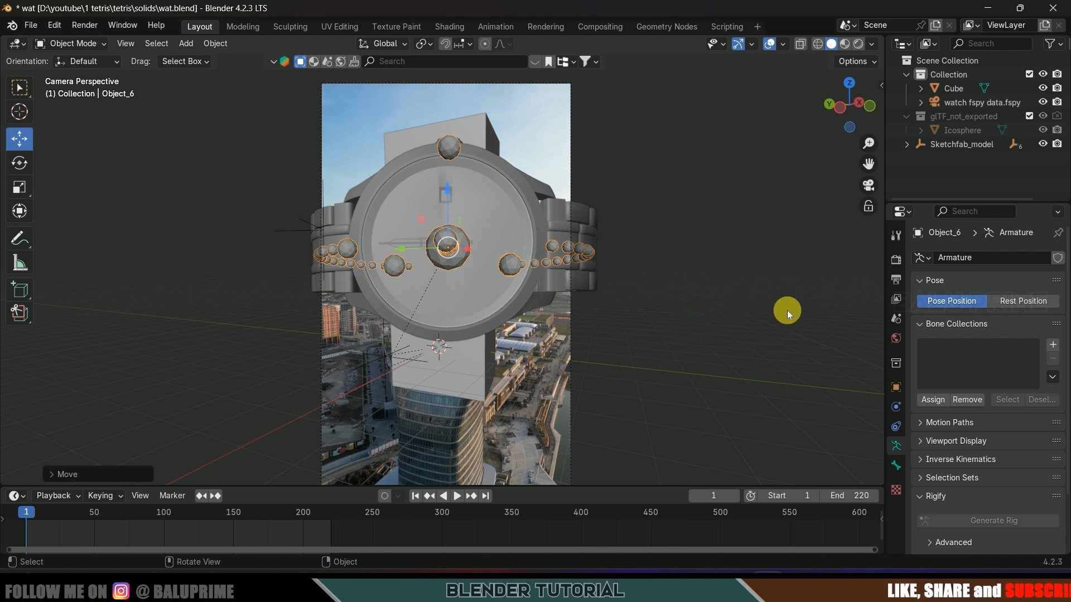
# - Scale the watch down, nudge and lower it, tilt it about 18.75°, and preview the animation
pyautogui.press('s')
pyautogui.click(688, 286)
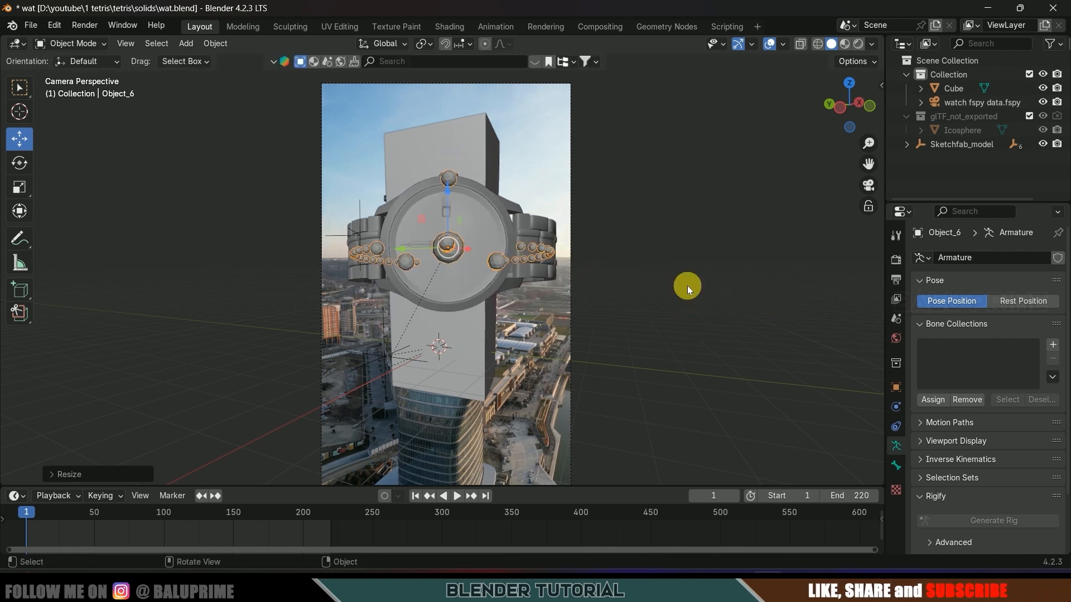
pyautogui.moveTo(417, 247)
pyautogui.mouseDown()
pyautogui.moveTo(400, 246)
pyautogui.moveTo(413, 247)
pyautogui.mouseUp()
pyautogui.moveTo(443, 193); pyautogui.dragTo(443, 207)
pyautogui.click(19, 162)
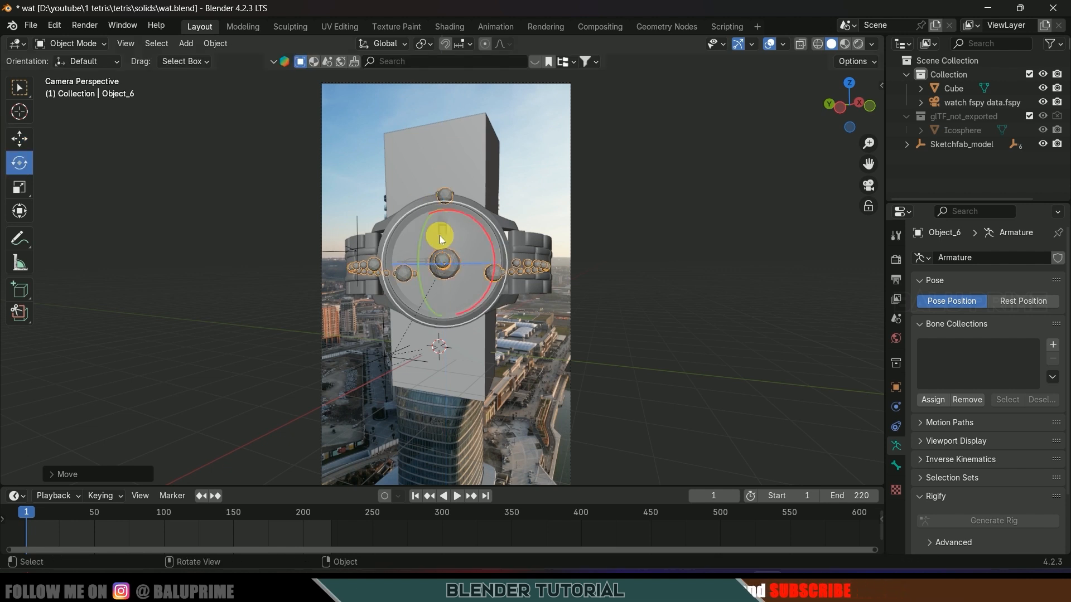
pyautogui.moveTo(498, 273); pyautogui.dragTo(433, 209)
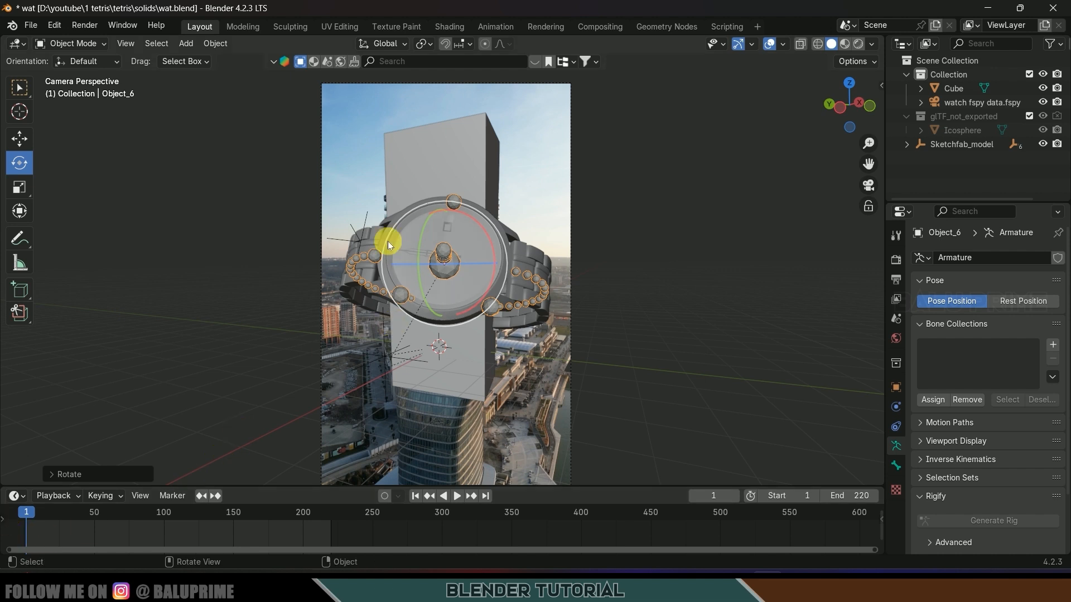
pyautogui.press('space')
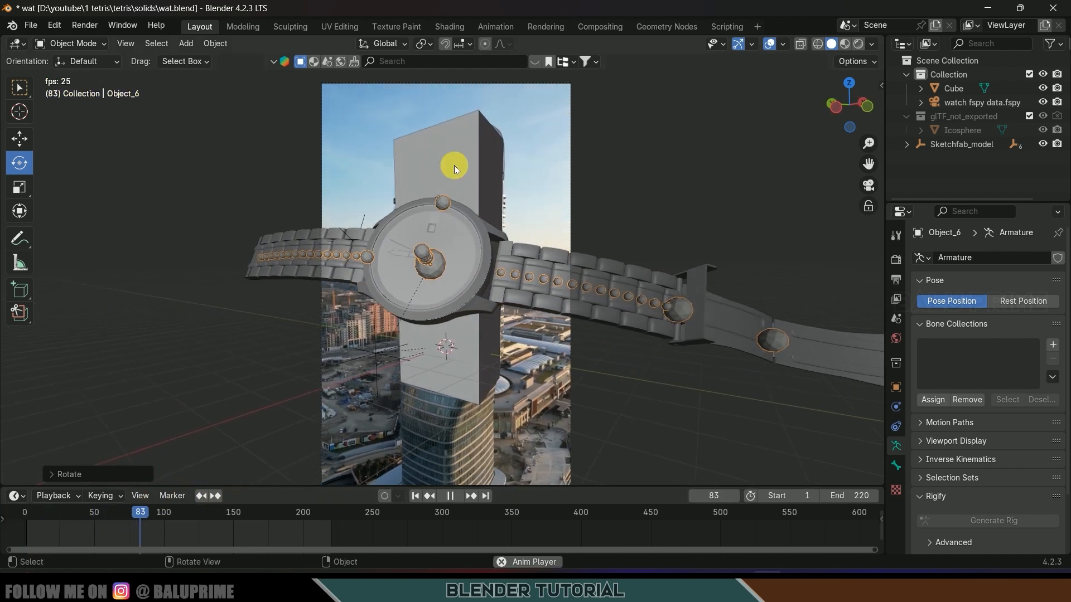
# - Keyframe the watch at frame 1, then lower it along Z and keyframe it at frame 50
pyautogui.press('space')
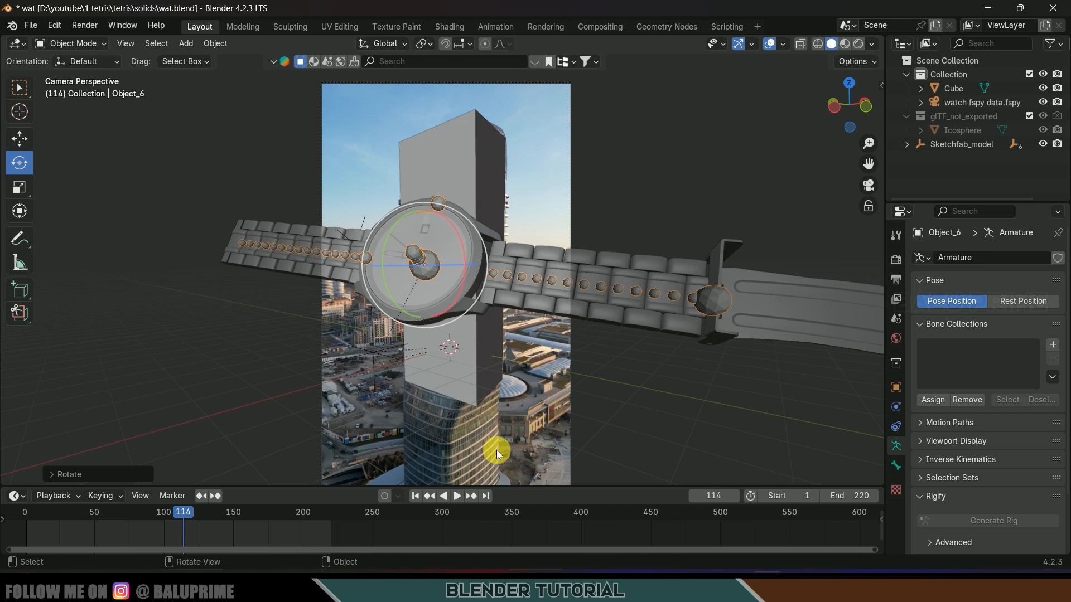
pyautogui.click(415, 496)
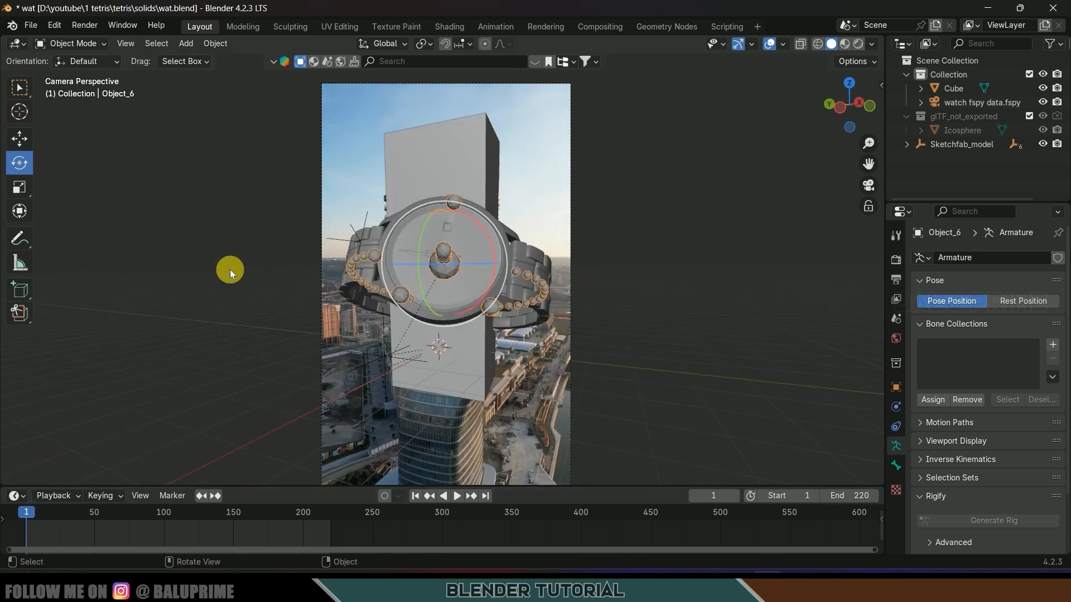
pyautogui.press('i')
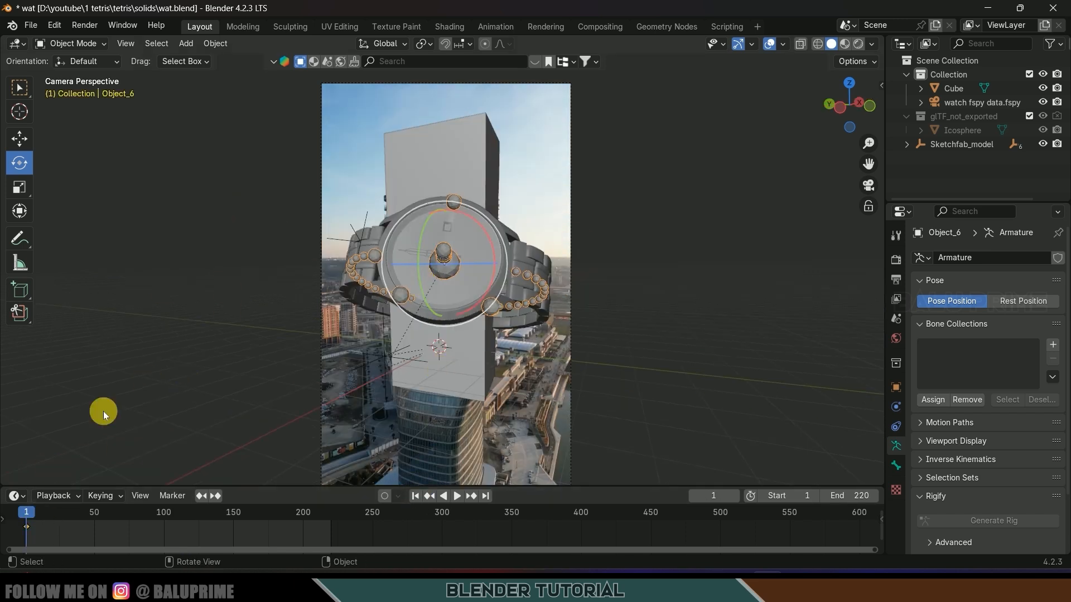
pyautogui.click(93, 517)
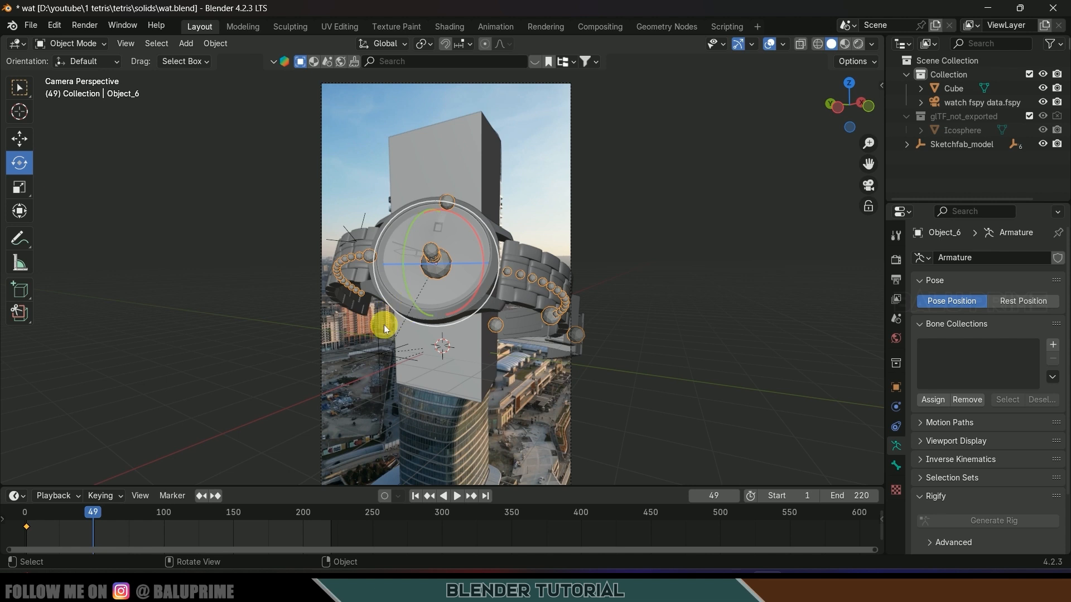
pyautogui.press('Right')
pyautogui.click(13, 143)
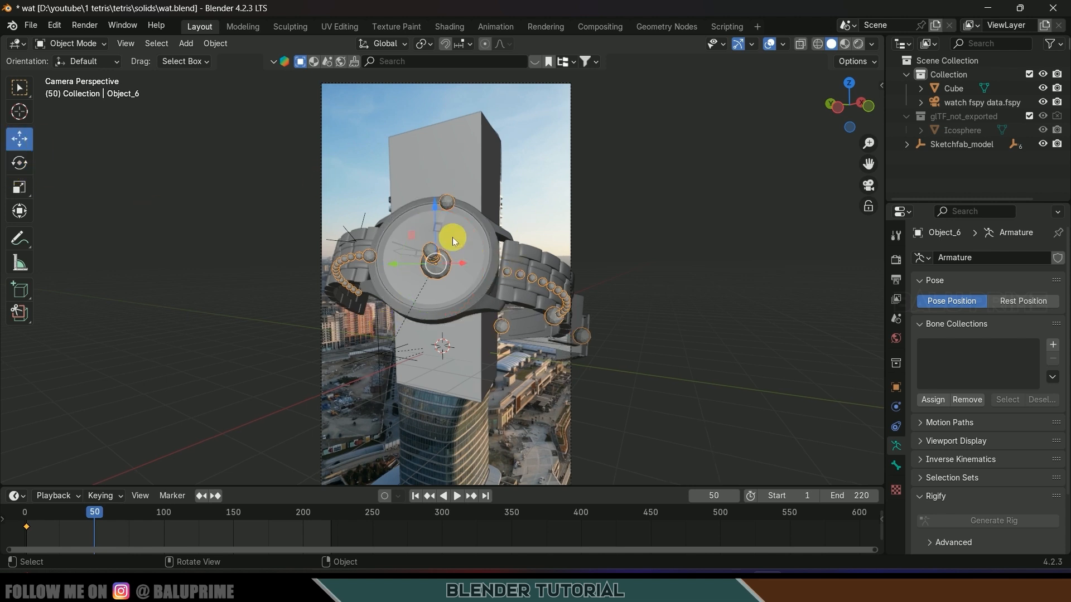
pyautogui.moveTo(438, 209); pyautogui.dragTo(422, 247)
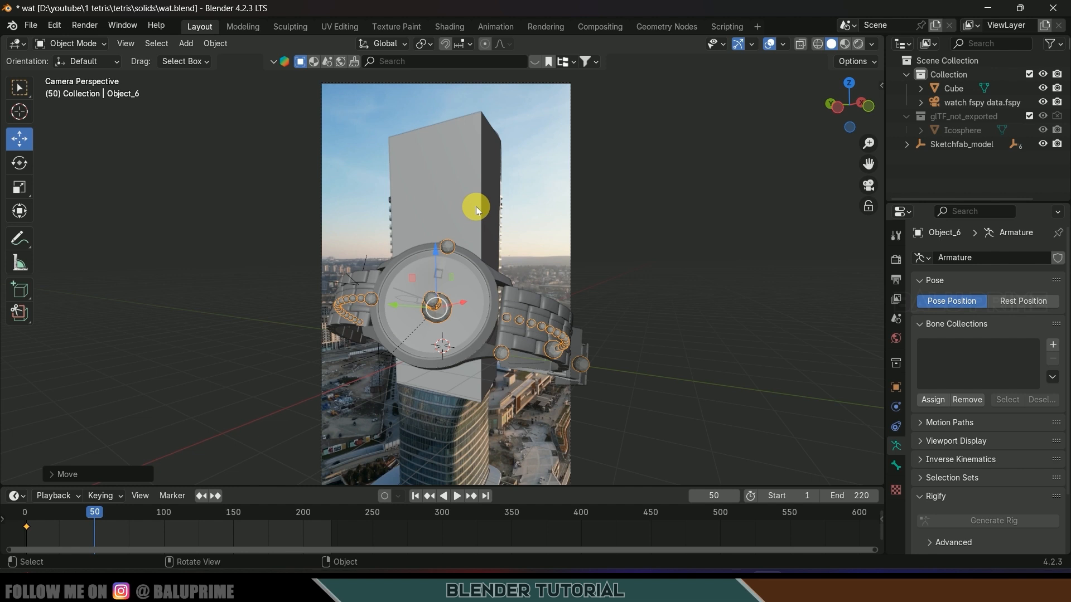
pyautogui.press('i')
# - Paste the frame-1 keyframe at frame 100 so the watch returns up
pyautogui.click(163, 519)
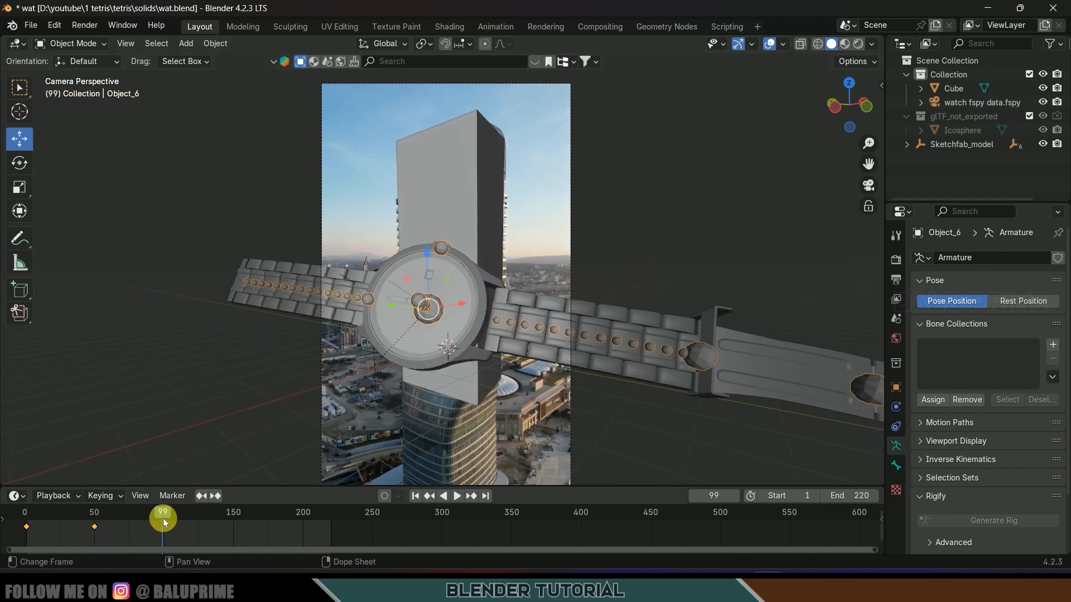
pyautogui.moveTo(162, 514); pyautogui.dragTo(164, 515)
pyautogui.moveTo(47, 532); pyautogui.dragTo(14, 523)
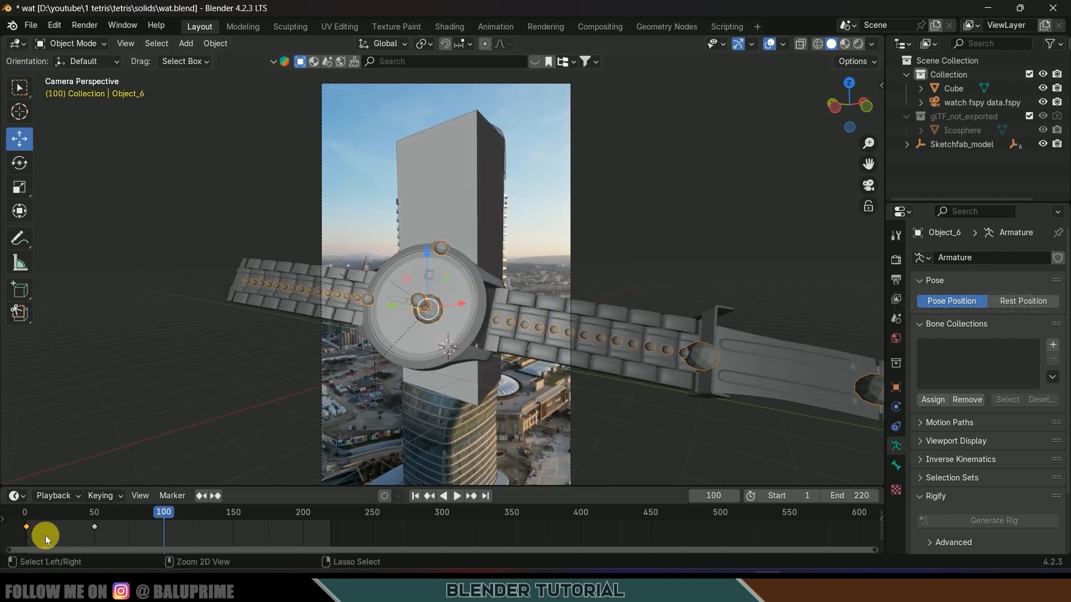
pyautogui.hotkey('ctrl', 'v')
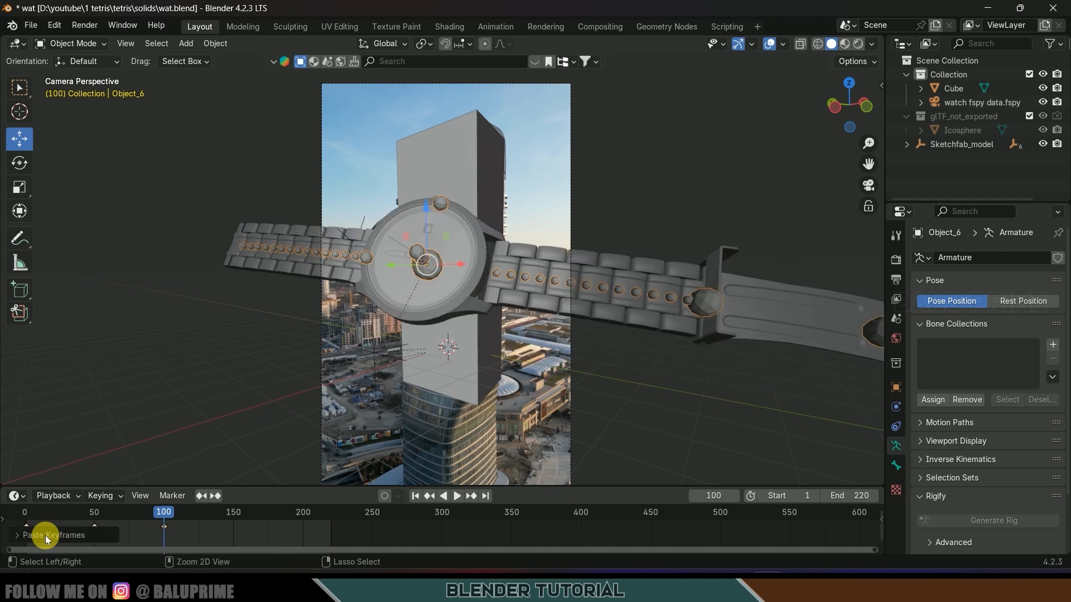
# - Make the three keyframes' extrapolation cyclic, preview the loop, and save the file
pyautogui.moveTo(225, 533); pyautogui.dragTo(17, 522)
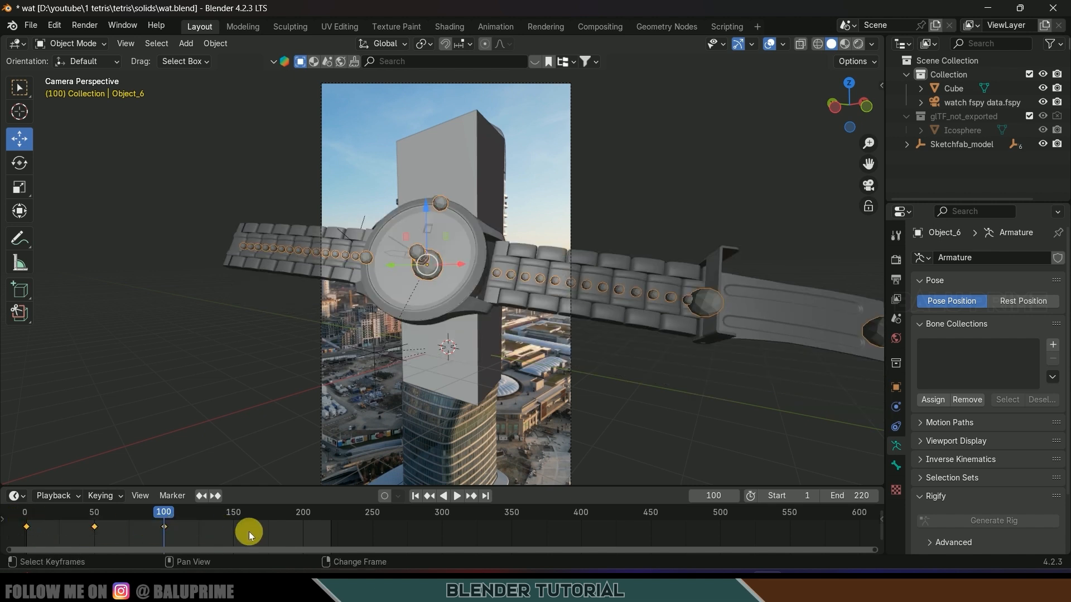
pyautogui.hotkey('shift', 'e')
pyautogui.click(191, 537)
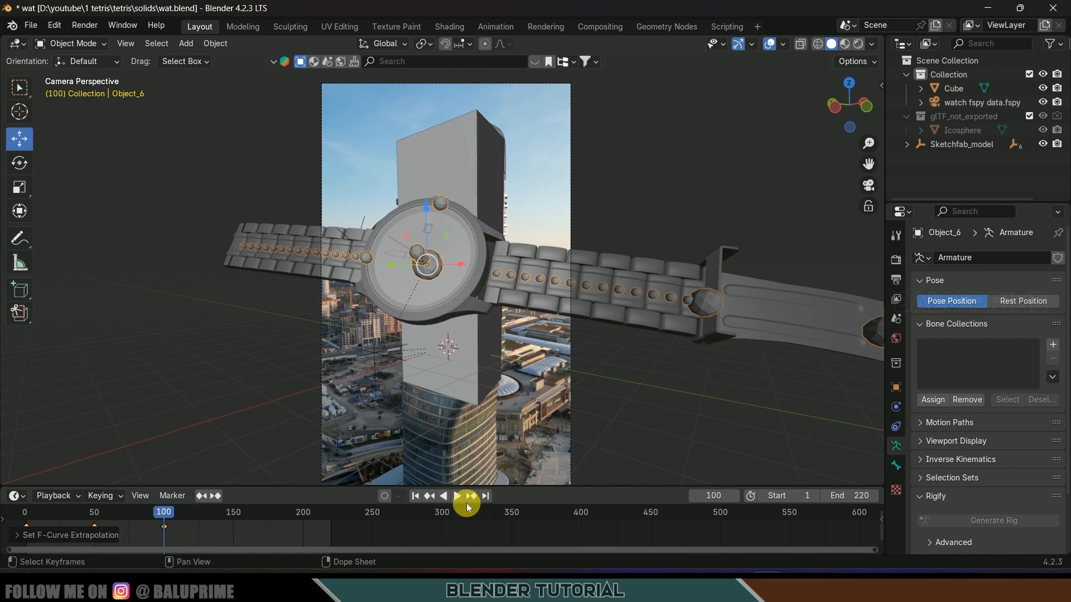
pyautogui.press('space')
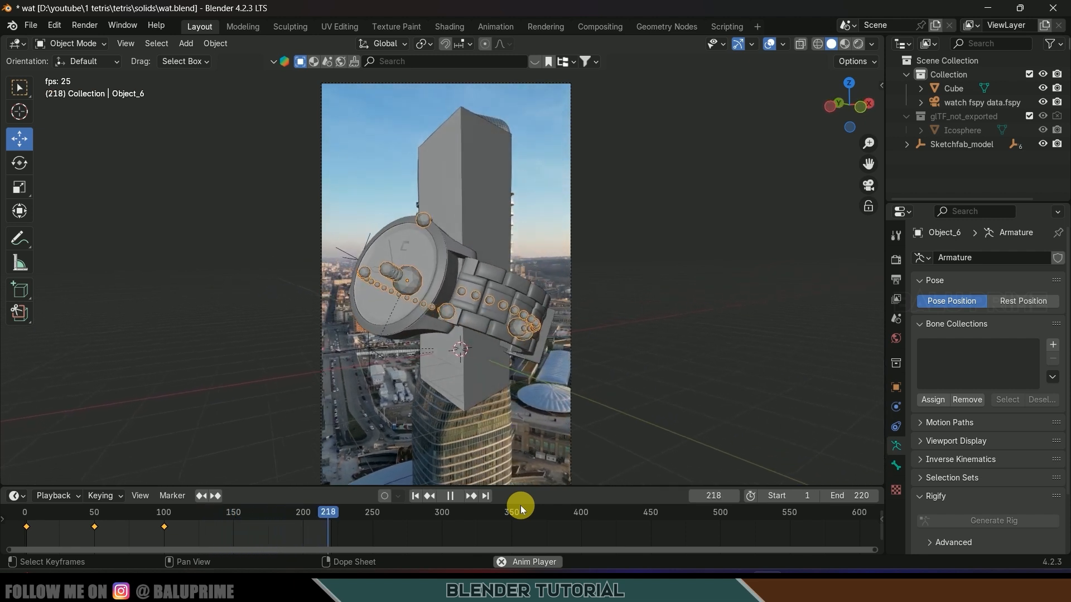
pyautogui.press('space')
pyautogui.hotkey('ctrl', 's')
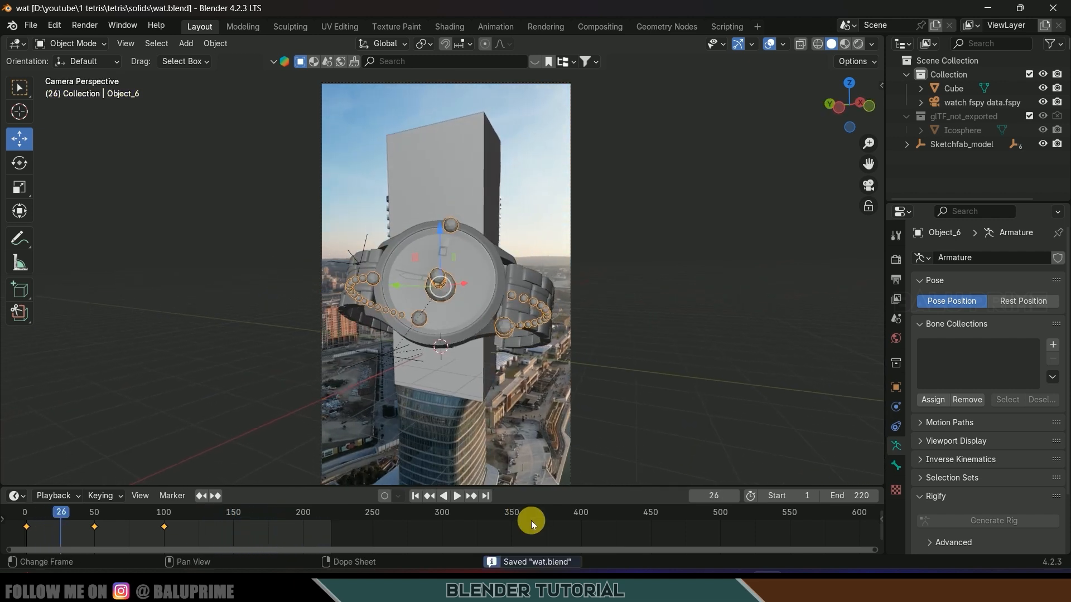
# - Preview rendered shading, save, and bring up the Poly Haven Canary Wharf HDRI page
pyautogui.click(859, 45)
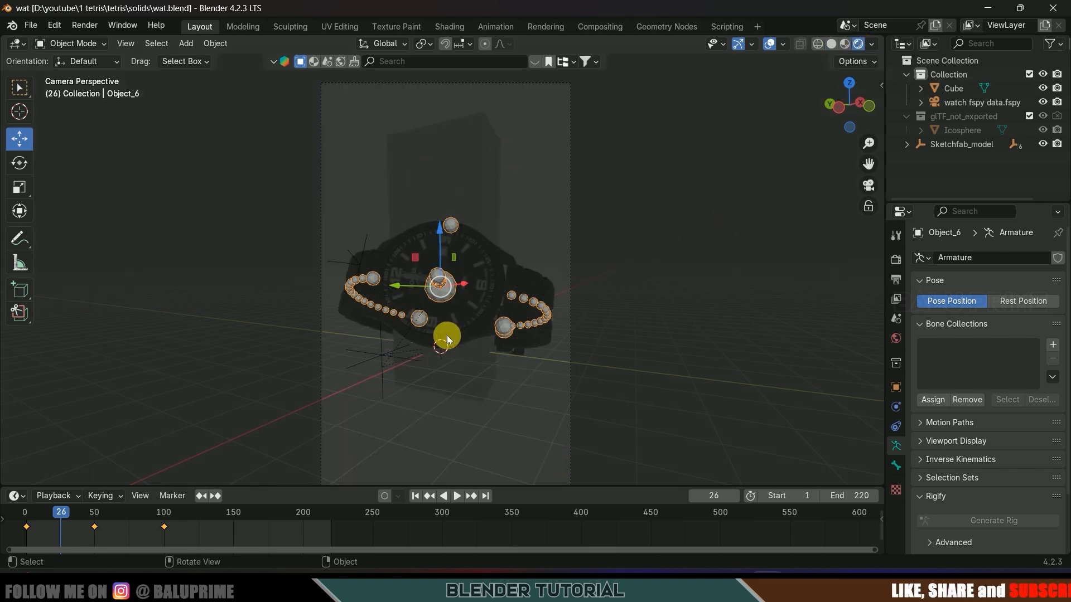
pyautogui.hotkey('ctrl', 's')
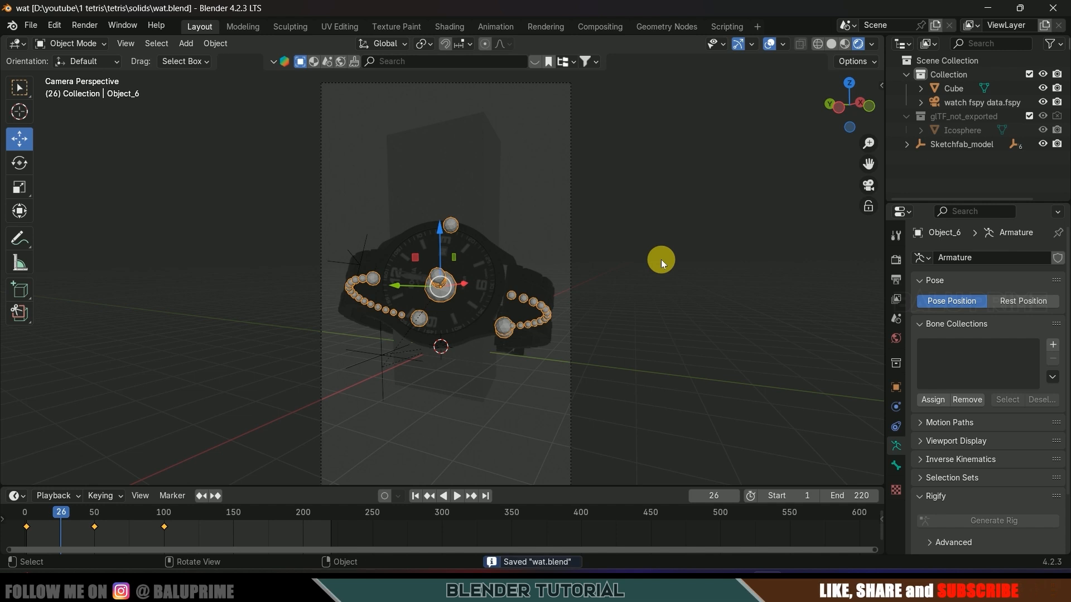
pyautogui.click(798, 585)
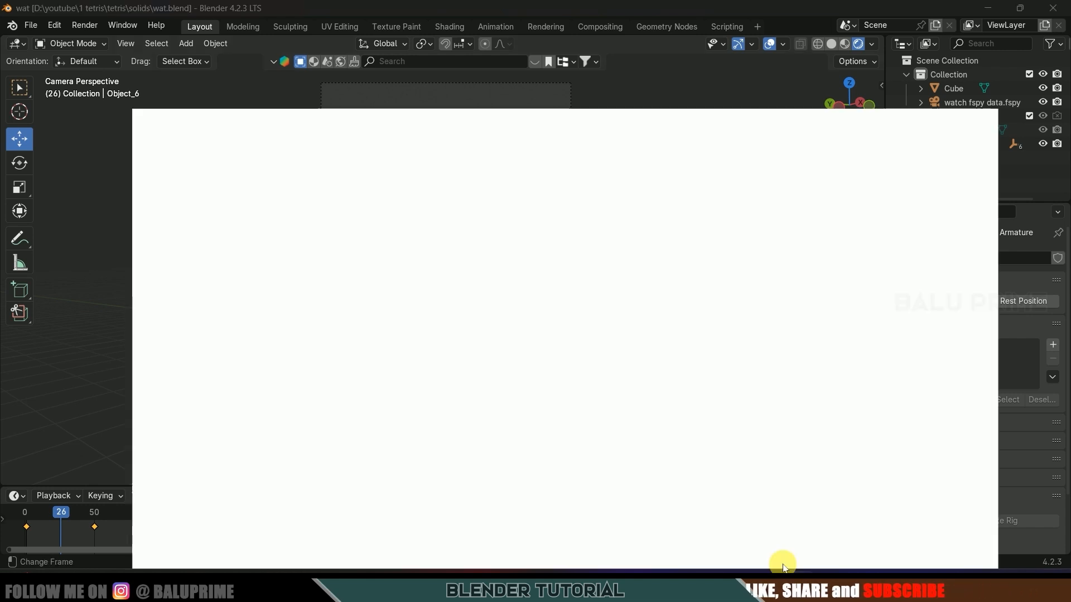
pyautogui.click(410, 14)
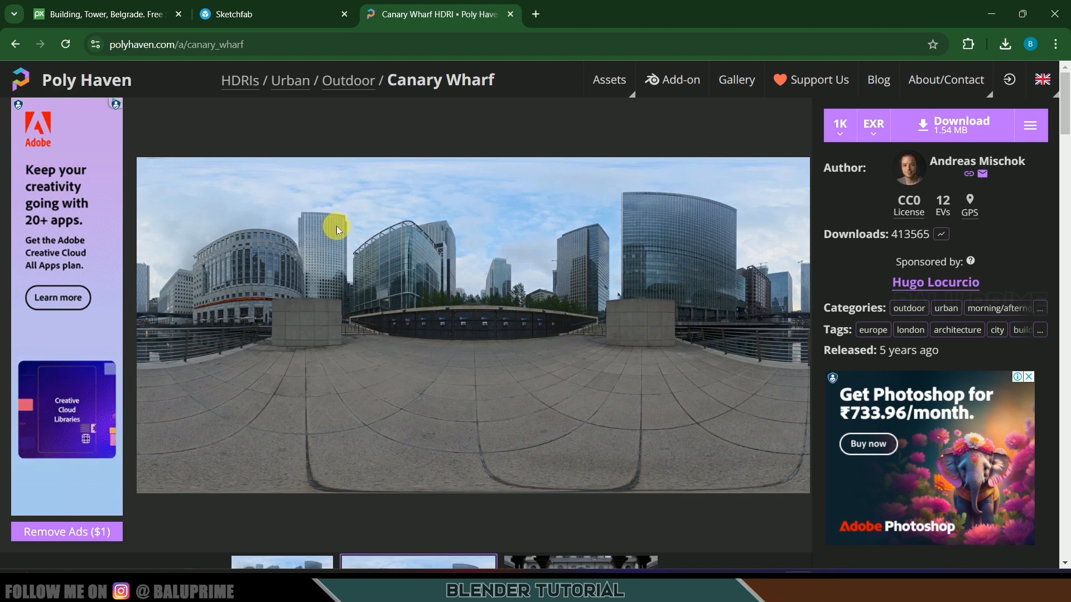
# - Set the World colour to an Environment Texture using canary_wharf_1k.exr from Downloads
pyautogui.click(1060, 15)
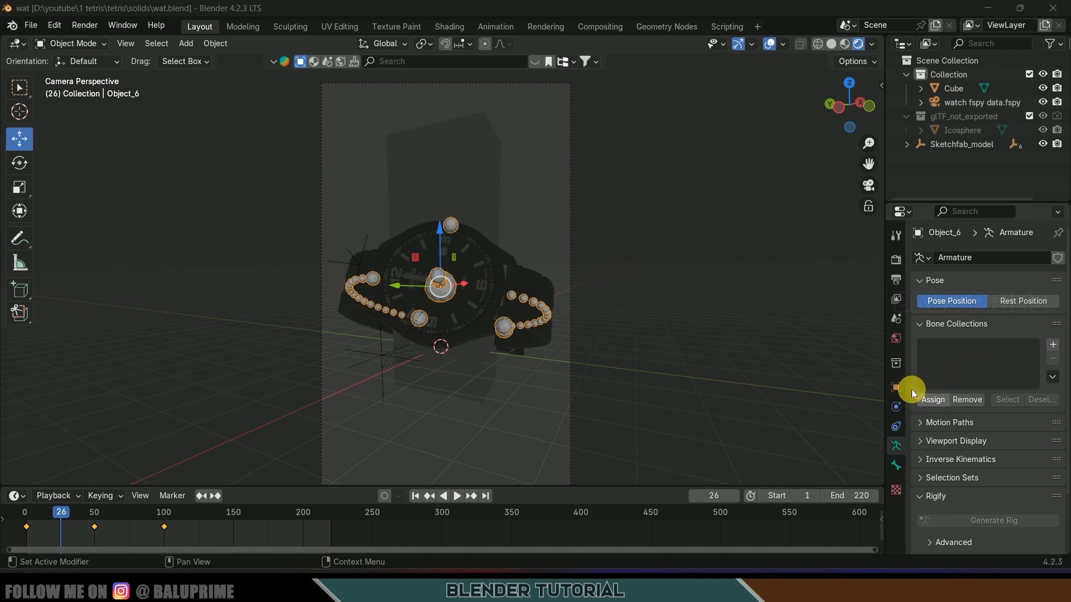
pyautogui.click(895, 340)
pyautogui.click(979, 352)
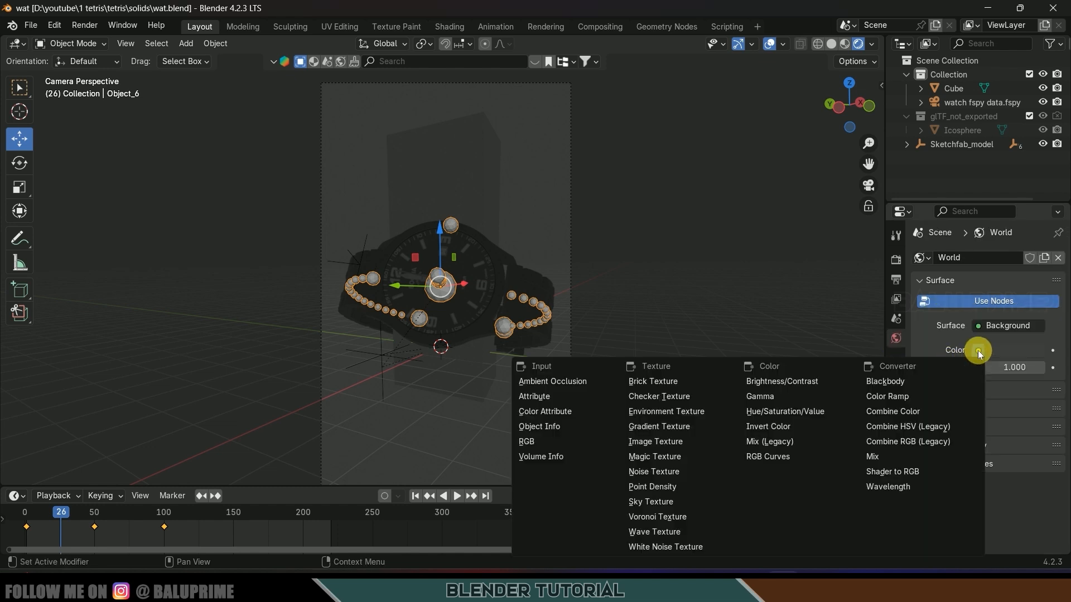
pyautogui.click(660, 413)
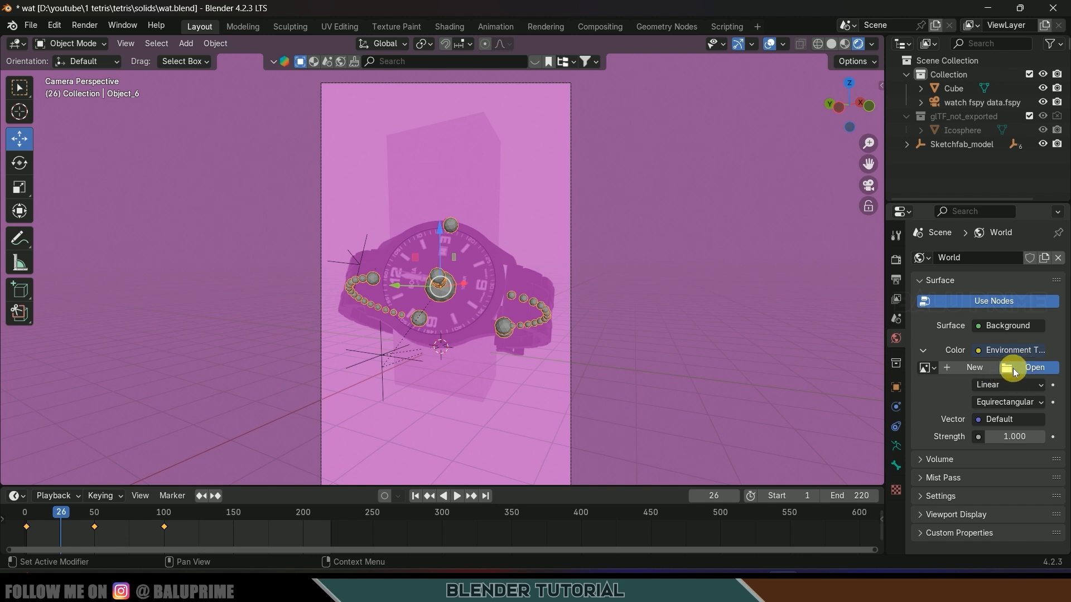
pyautogui.click(1014, 370)
pyautogui.click(51, 437)
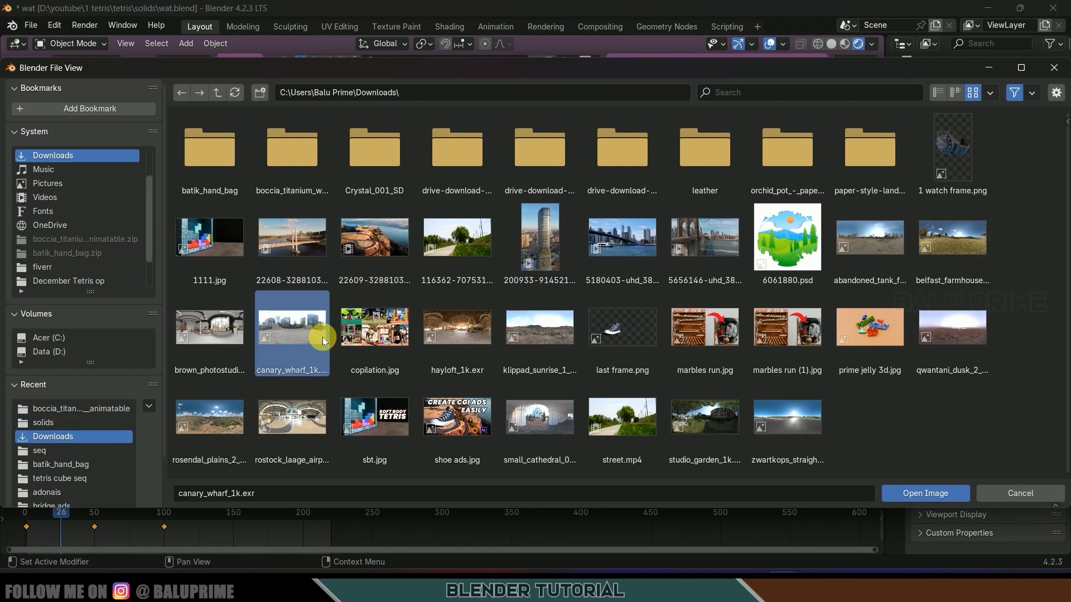
pyautogui.click(921, 494)
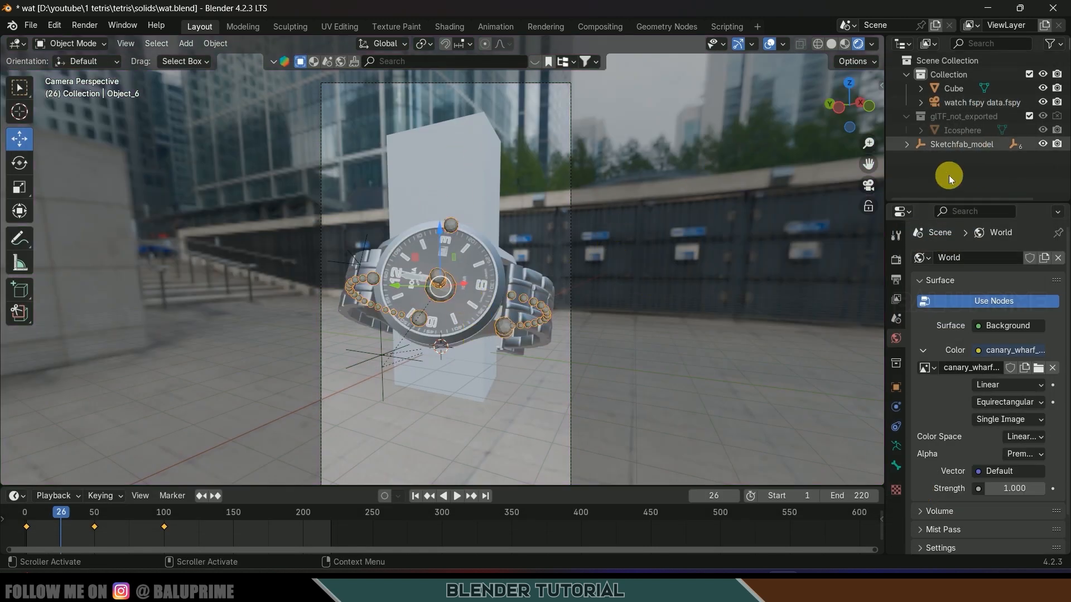
# - Expand the Film panel in the Render properties
pyautogui.click(896, 259)
pyautogui.scroll(-3, 977, 444)
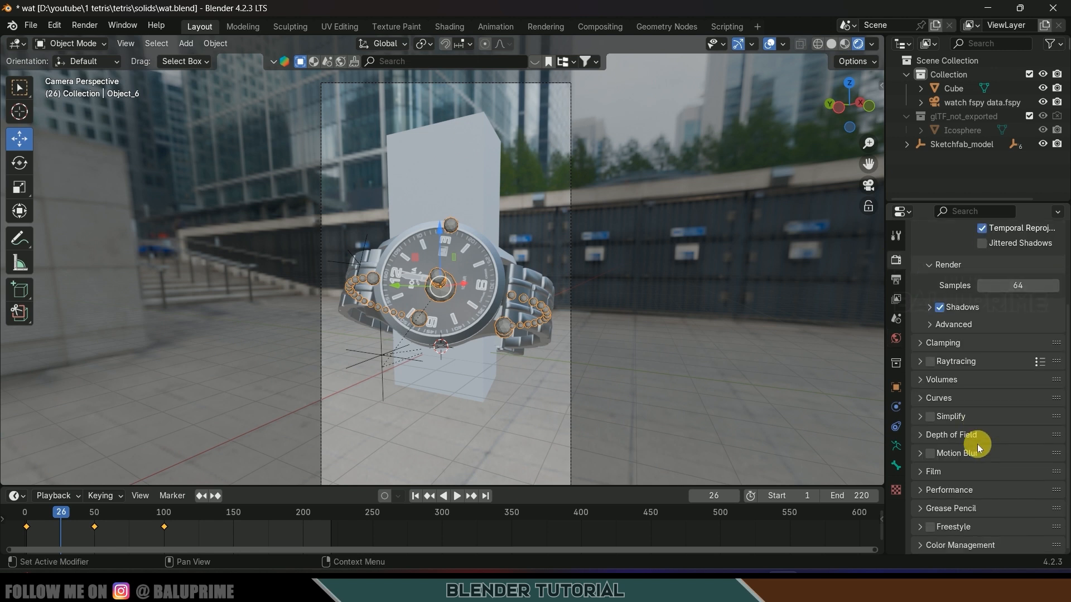
pyautogui.click(915, 475)
# - Enable Transparent film and give the tower Cube a new Holdout material
pyautogui.scroll(-2, 915, 474)
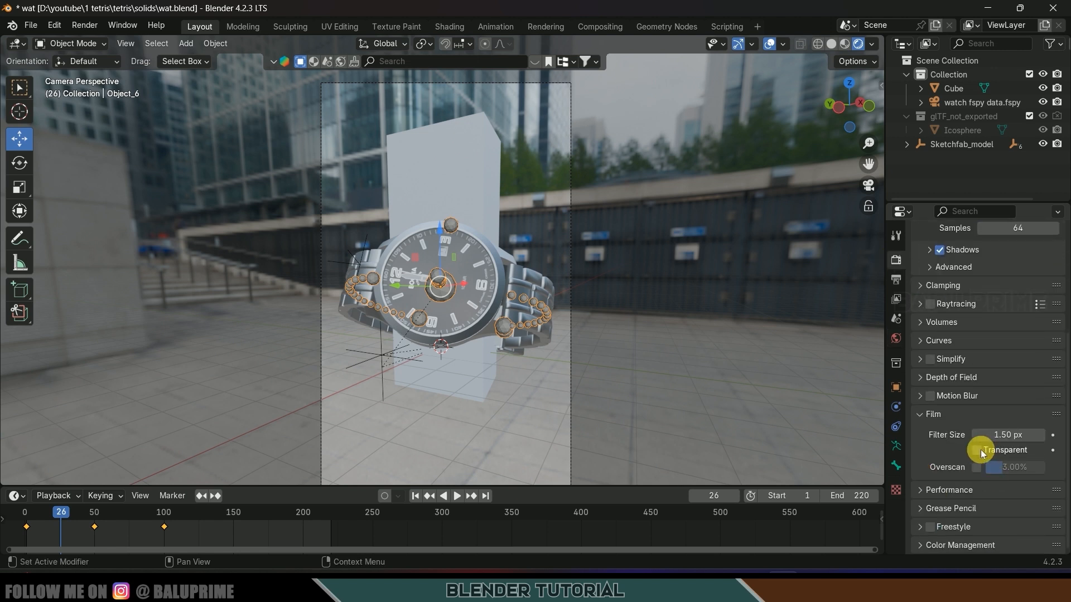
pyautogui.click(979, 452)
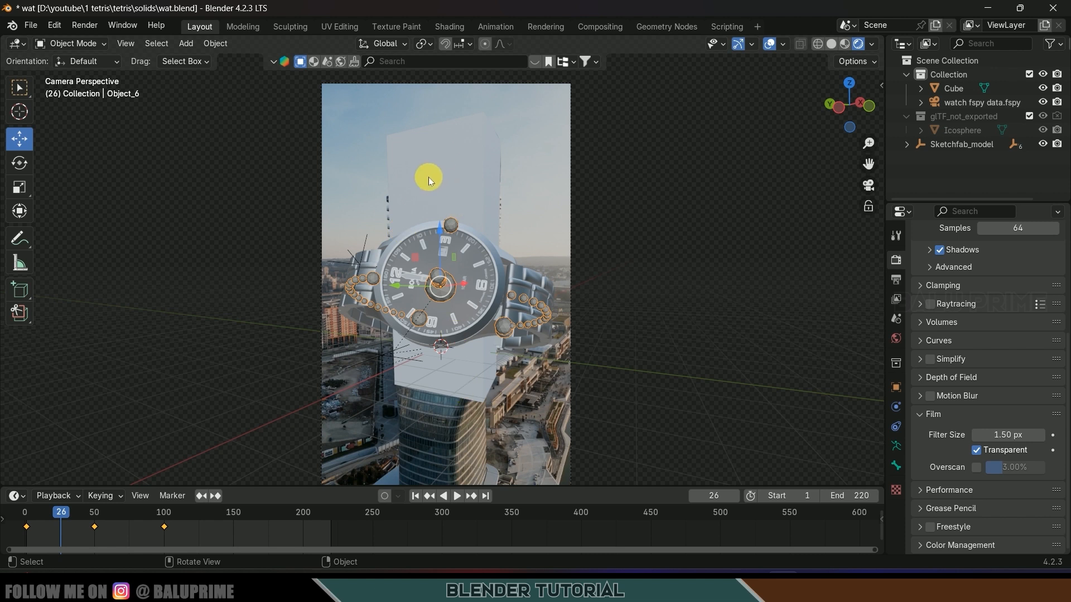
pyautogui.click(457, 158)
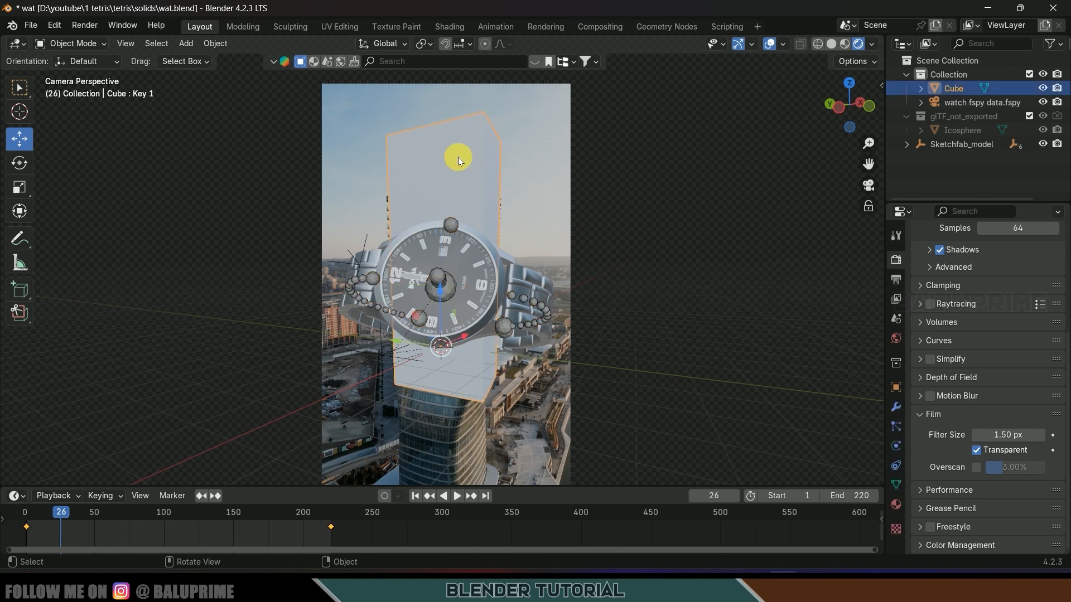
pyautogui.click(897, 504)
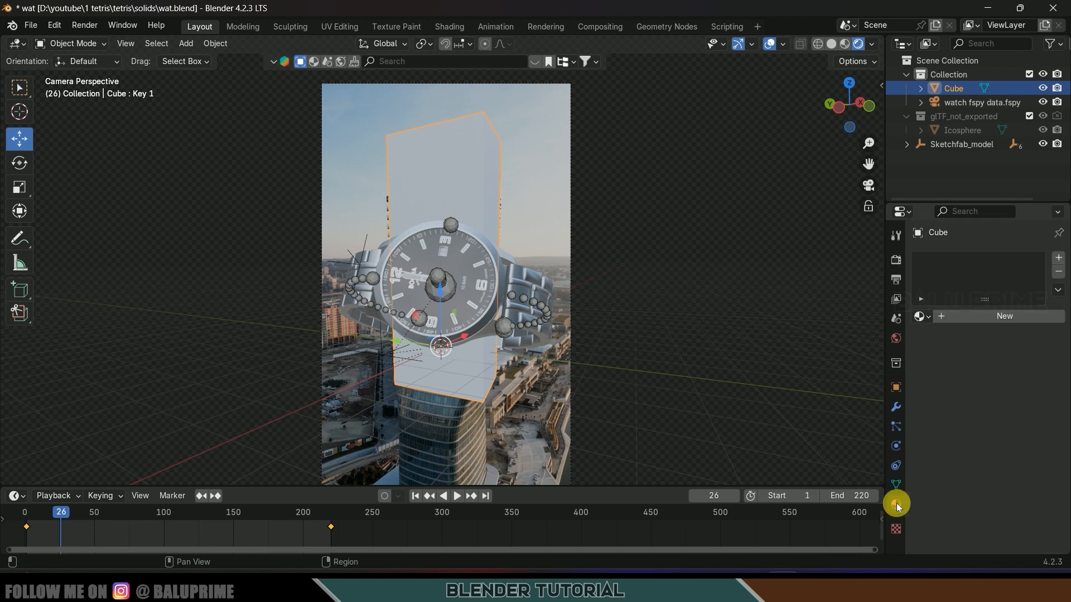
pyautogui.click(986, 315)
pyautogui.click(1013, 379)
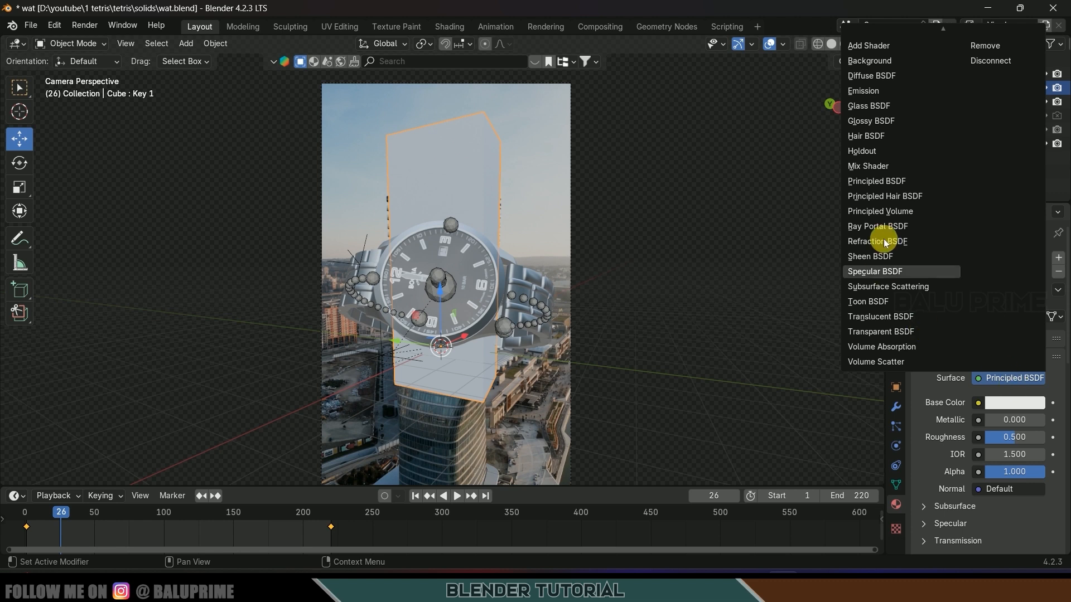
pyautogui.click(865, 151)
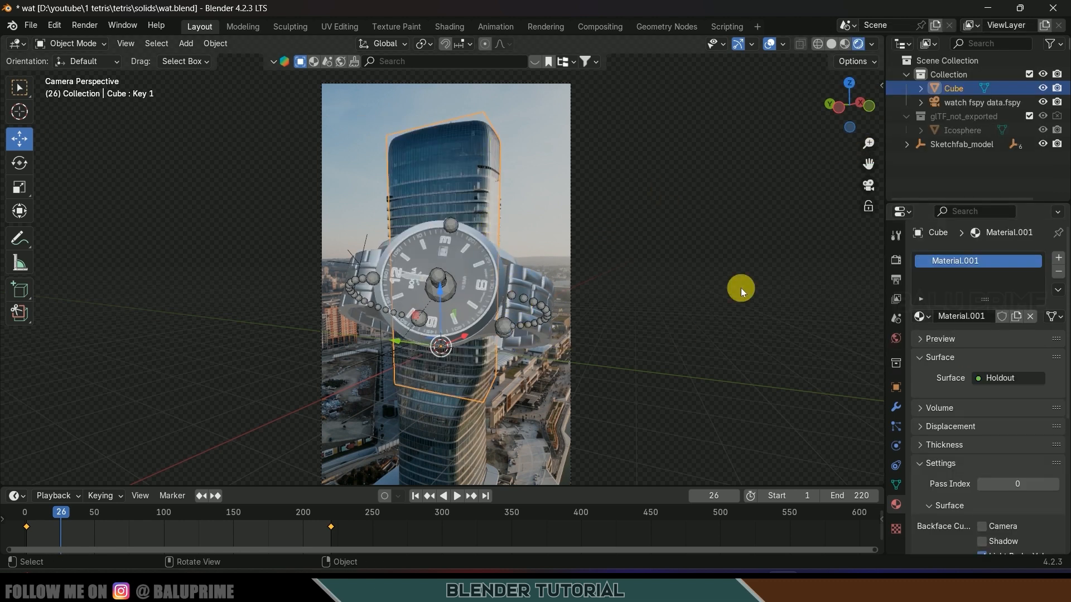
# - Play the animation to check the masking, return to frame 1, and select the watch
pyautogui.press('space')
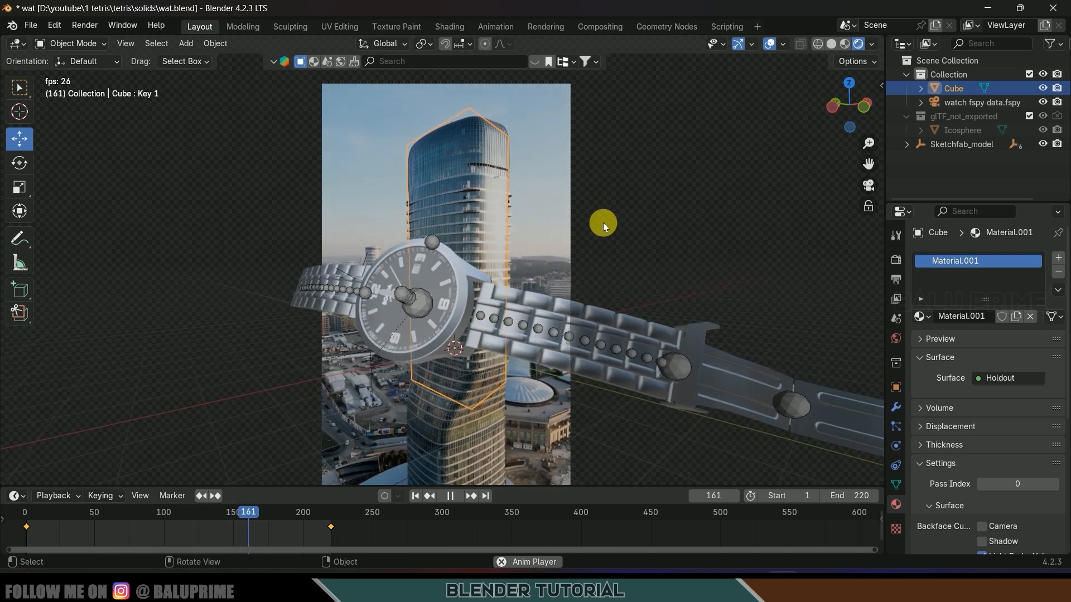
pyautogui.click(450, 495)
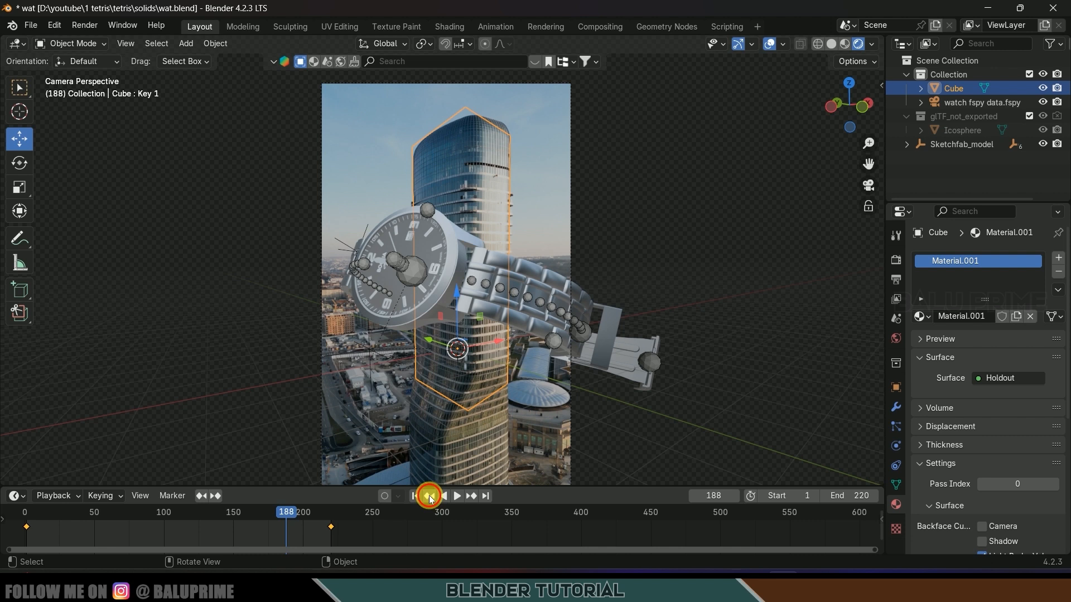
pyautogui.click(430, 496)
pyautogui.click(445, 257)
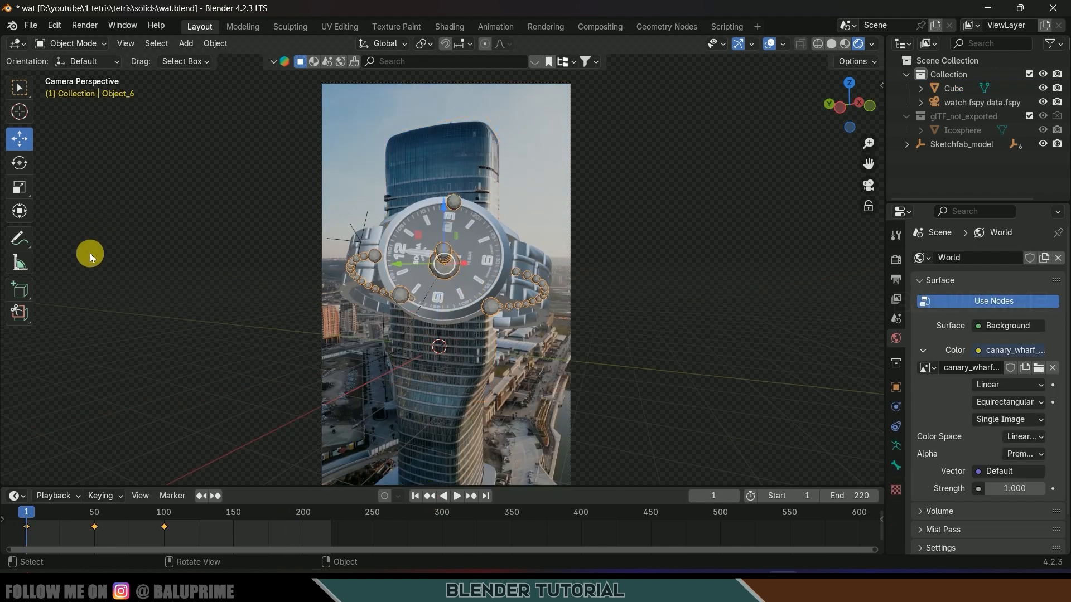
# - Rotate the watch around its axis, keyframe it at frame 1, and preview playback
pyautogui.click(19, 163)
pyautogui.moveTo(424, 226); pyautogui.dragTo(421, 257)
pyautogui.press('i')
pyautogui.press('space')
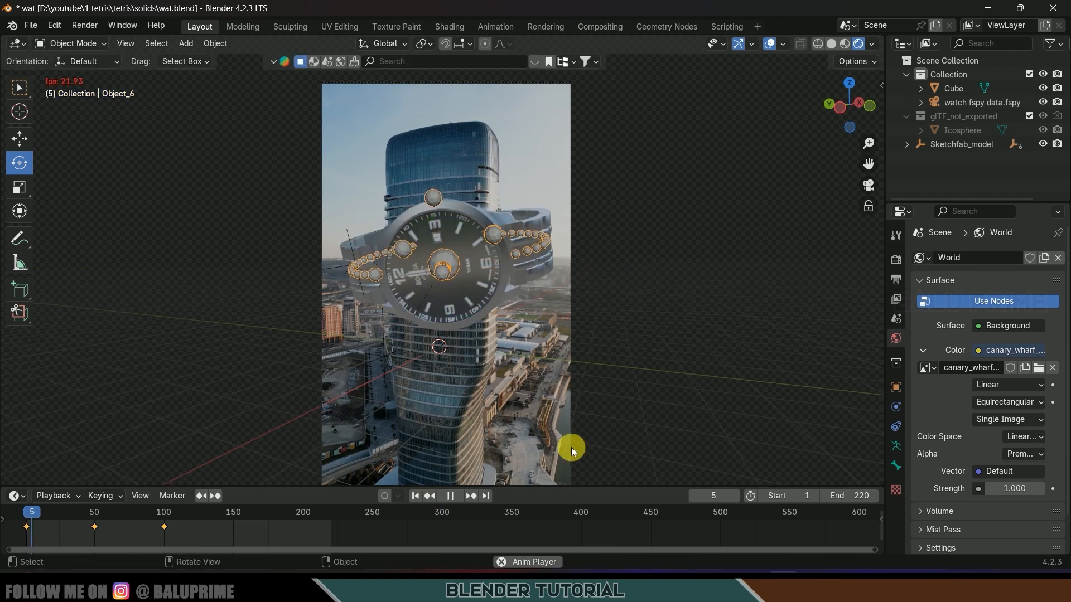
pyautogui.press('space')
# - Make the watch's keyframes cyclic, preview the loop from frame 1, then select the holdout Cube
pyautogui.moveTo(54, 533); pyautogui.dragTo(10, 520)
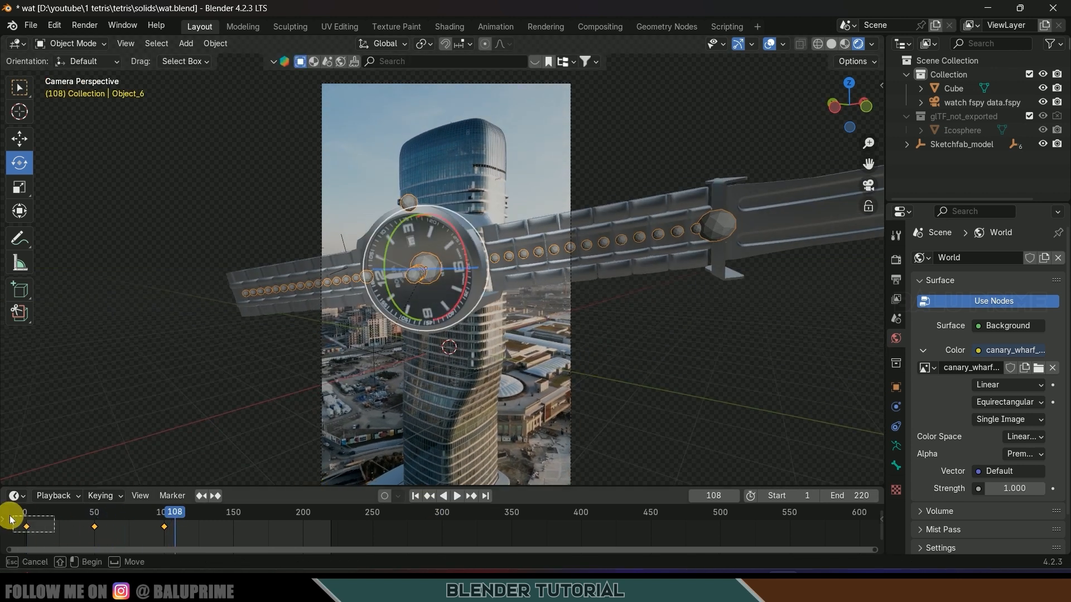
pyautogui.click(429, 496)
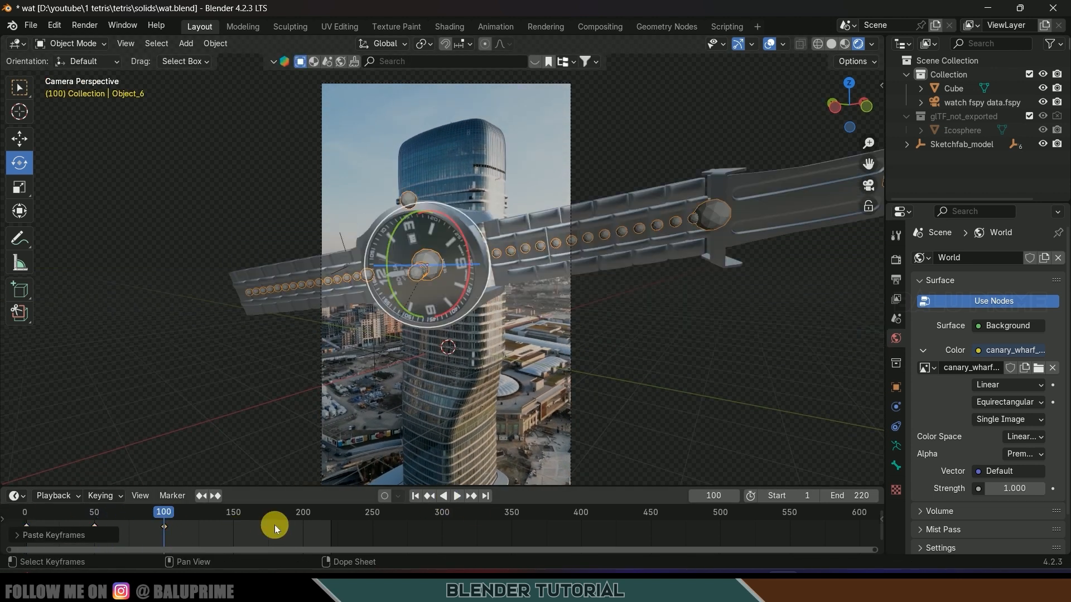
pyautogui.hotkey('shift', 'e')
pyautogui.click(239, 530)
pyautogui.press('space')
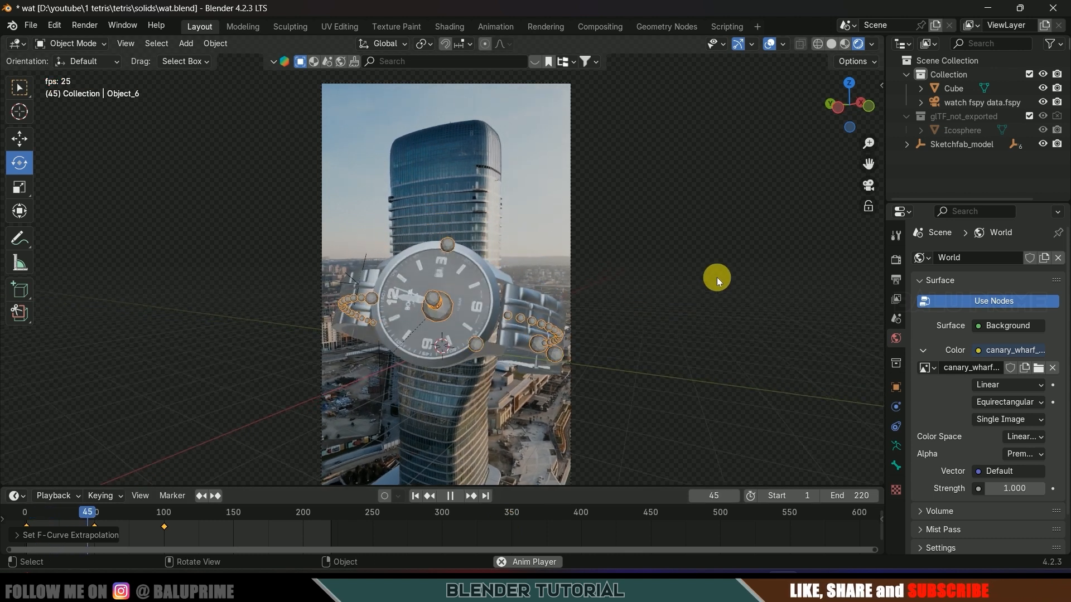
pyautogui.press('space')
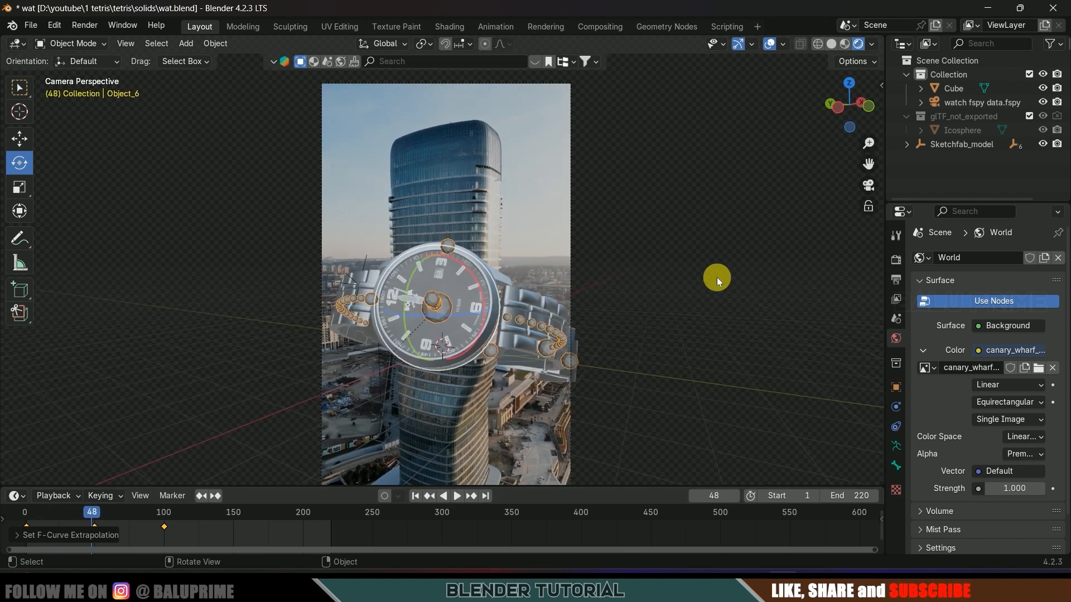
pyautogui.click(415, 496)
pyautogui.click(477, 163)
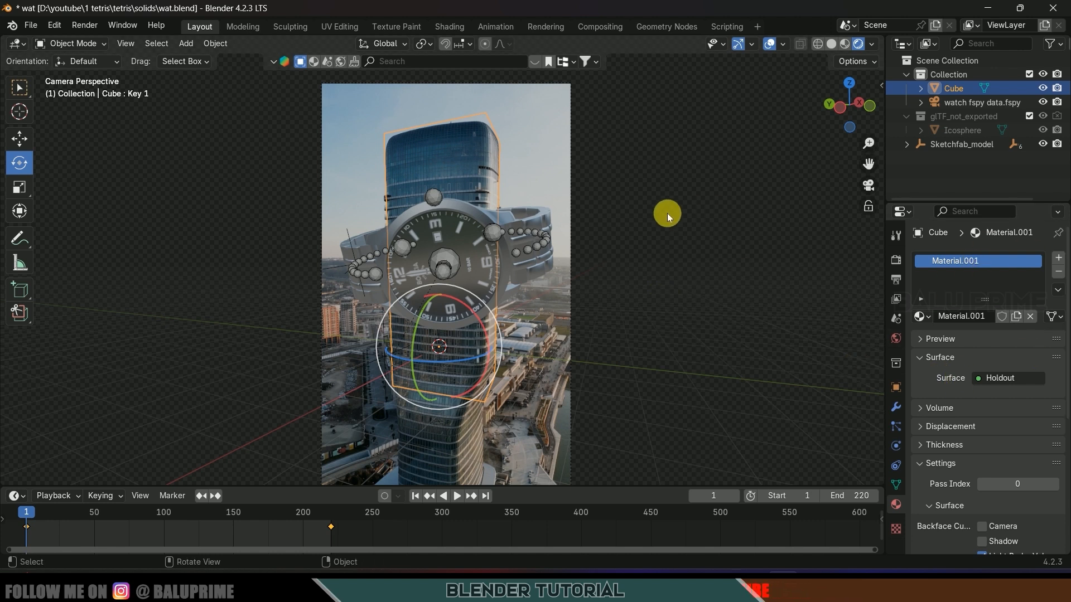
# - Duplicate the holdout plane in place as Cube.001 and unlink its holdout material
pyautogui.hotkey('shift', 'd')
pyautogui.rightClick(647, 209)
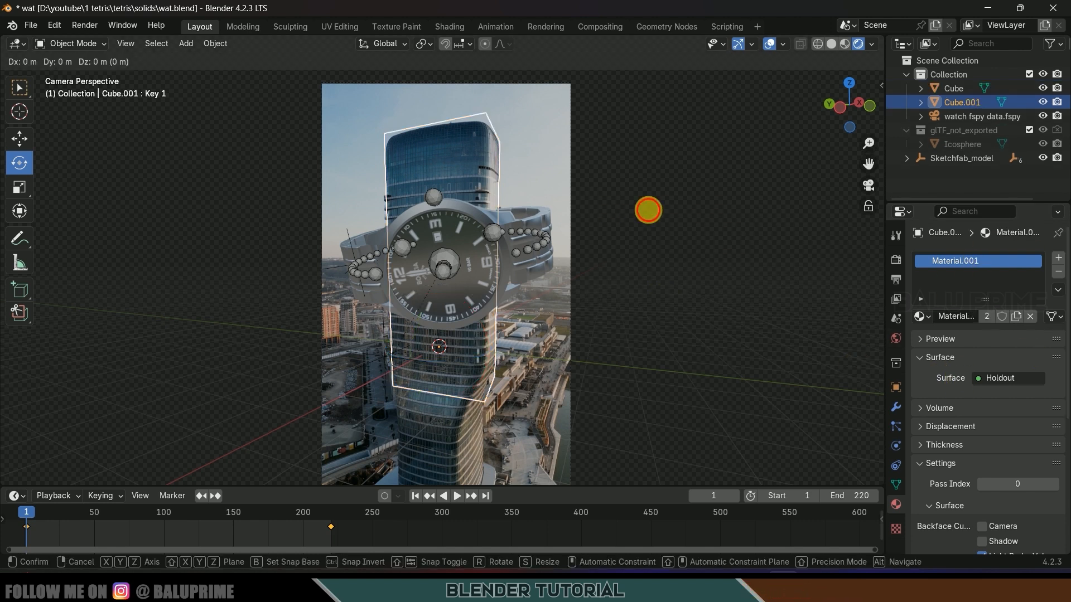
pyautogui.click(955, 103)
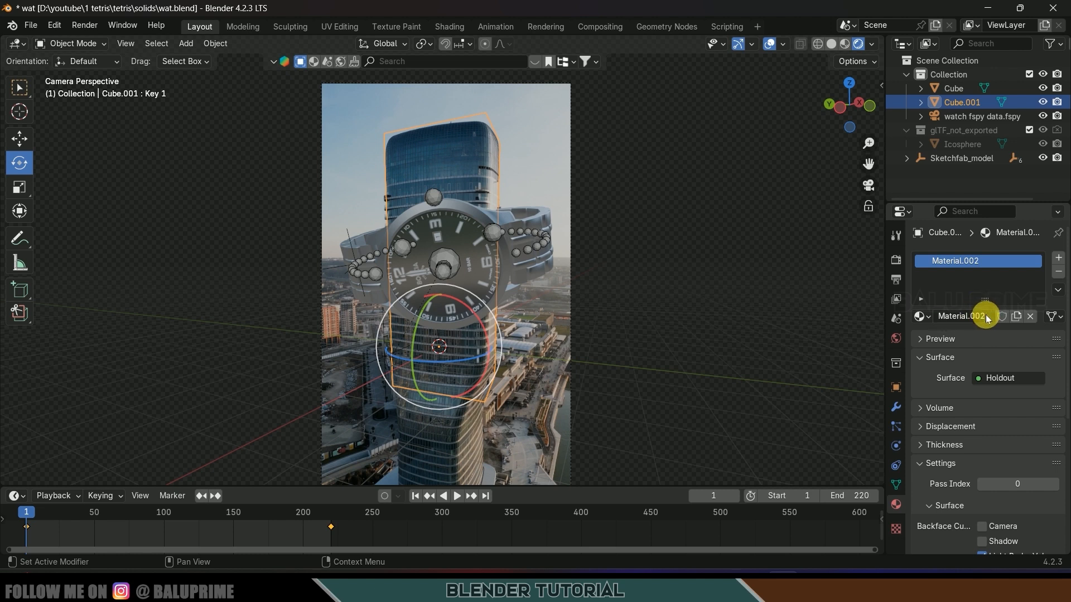
pyautogui.click(1031, 317)
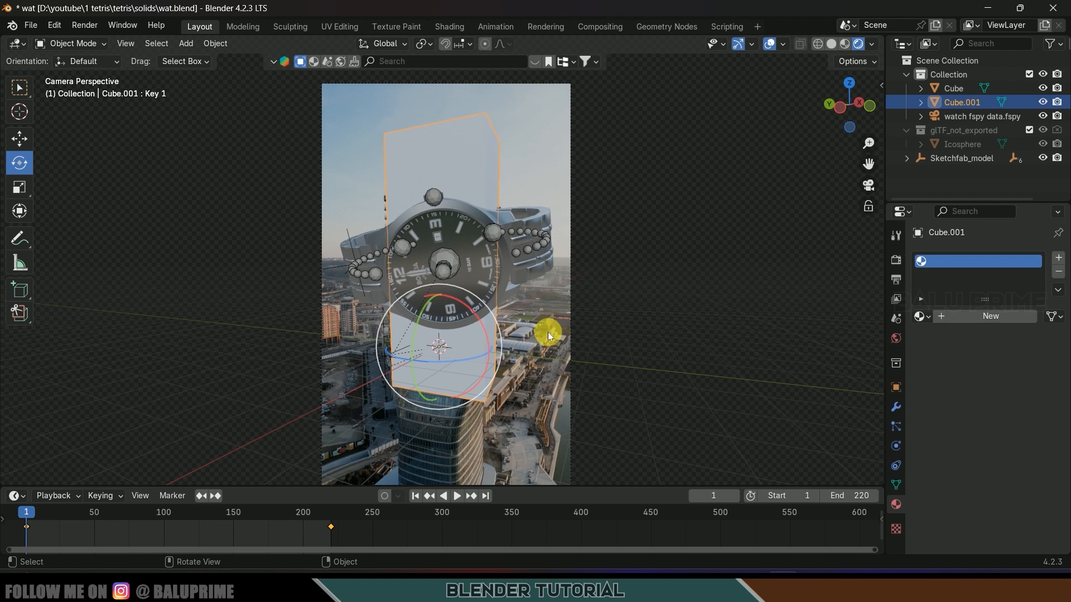
# - Scale Cube.001 up slightly to 1.005 and give it a new Principled BSDF material
pyautogui.press('s')
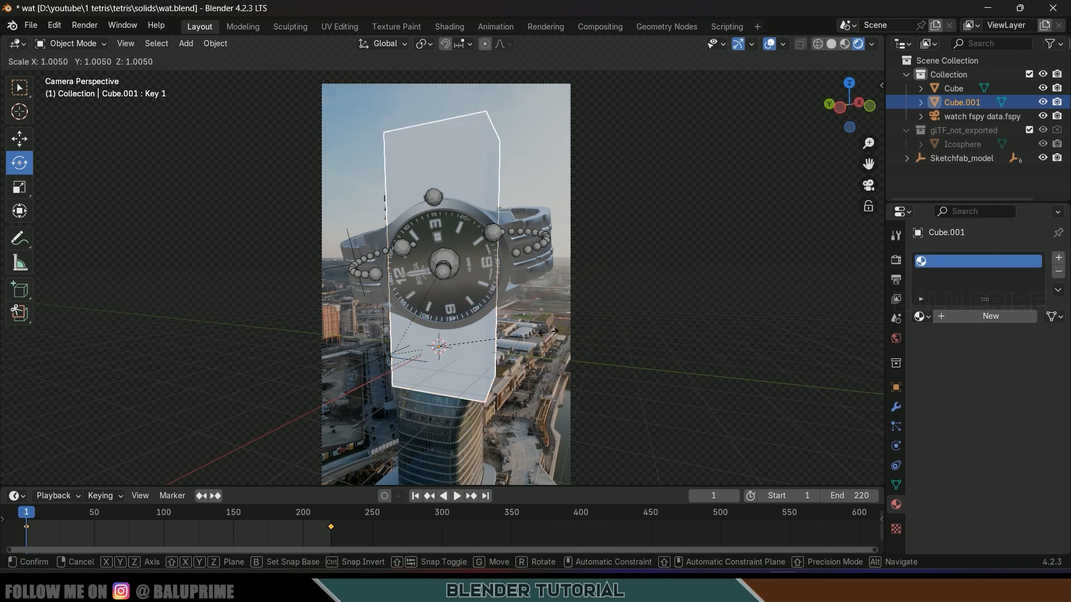
pyautogui.click(550, 334)
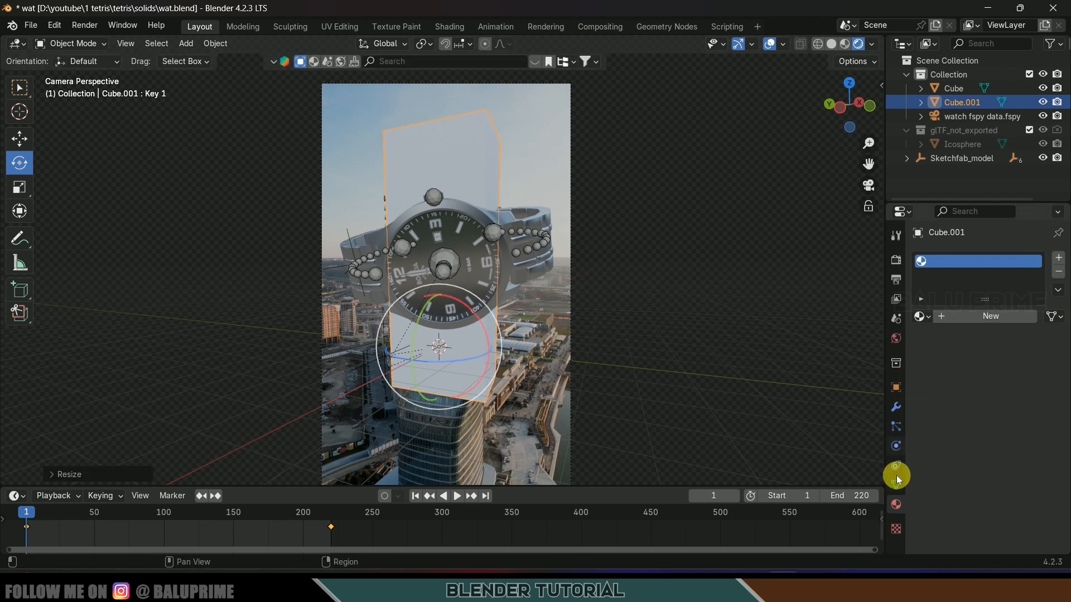
pyautogui.click(985, 316)
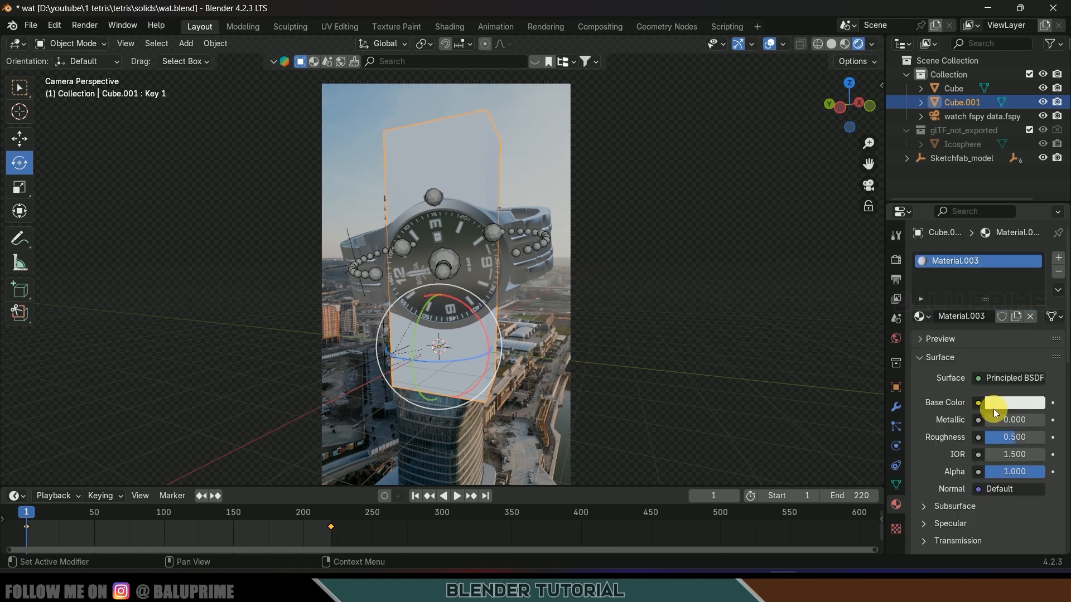
pyautogui.click(894, 261)
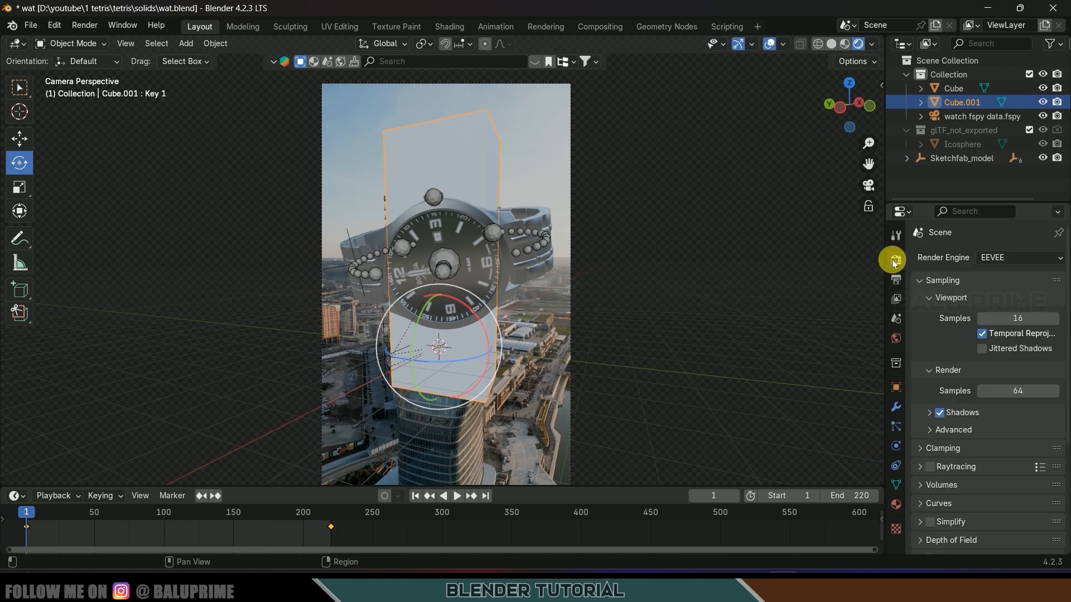
# - Set the render engine to Cycles with GPU Compute as the device
pyautogui.click(1009, 257)
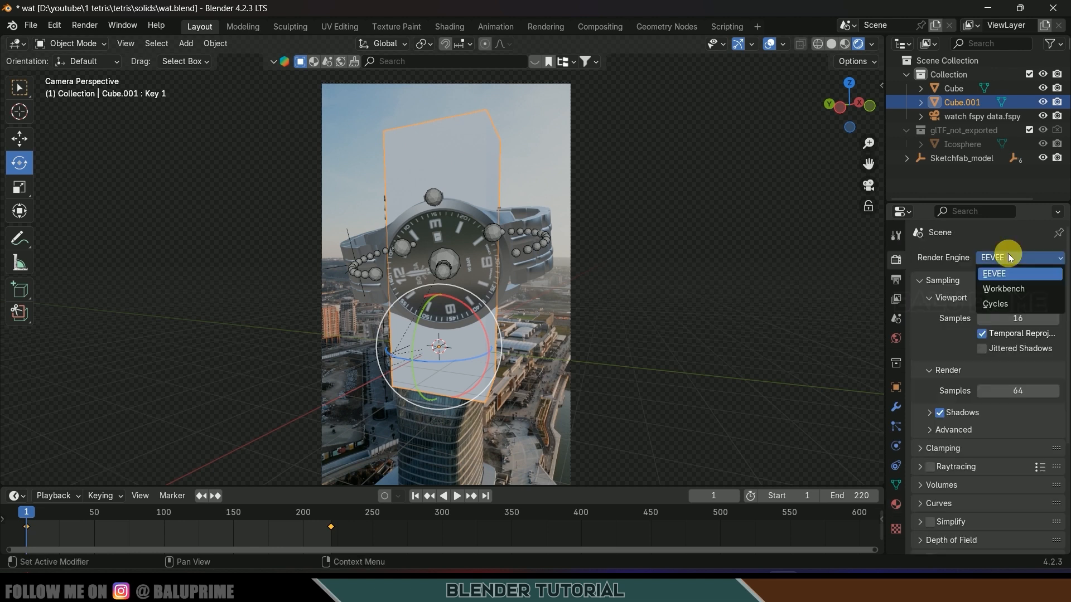
pyautogui.click(998, 305)
pyautogui.click(988, 295)
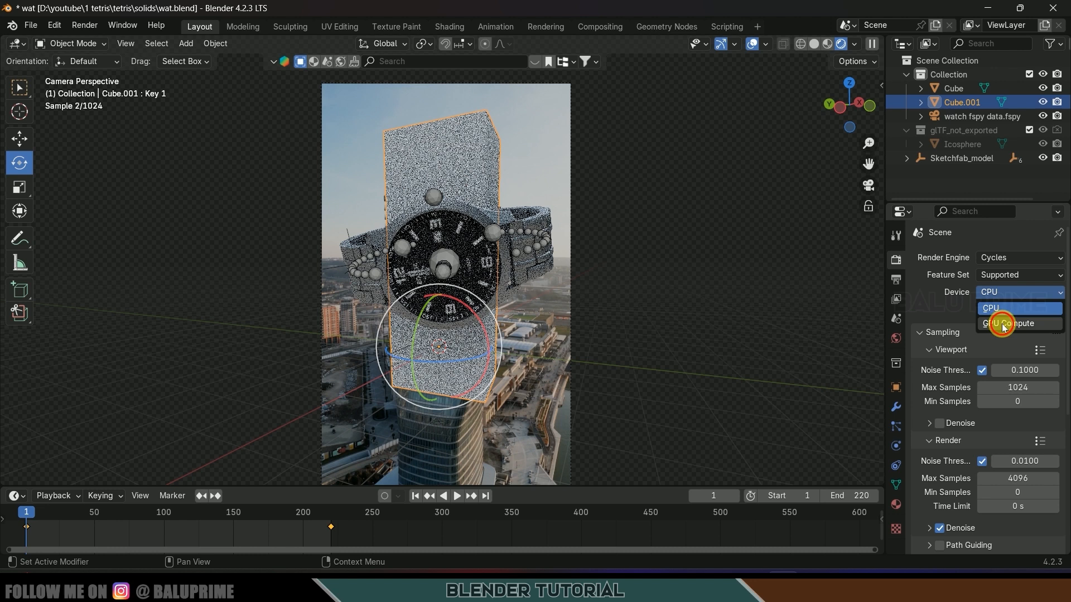
pyautogui.click(983, 323)
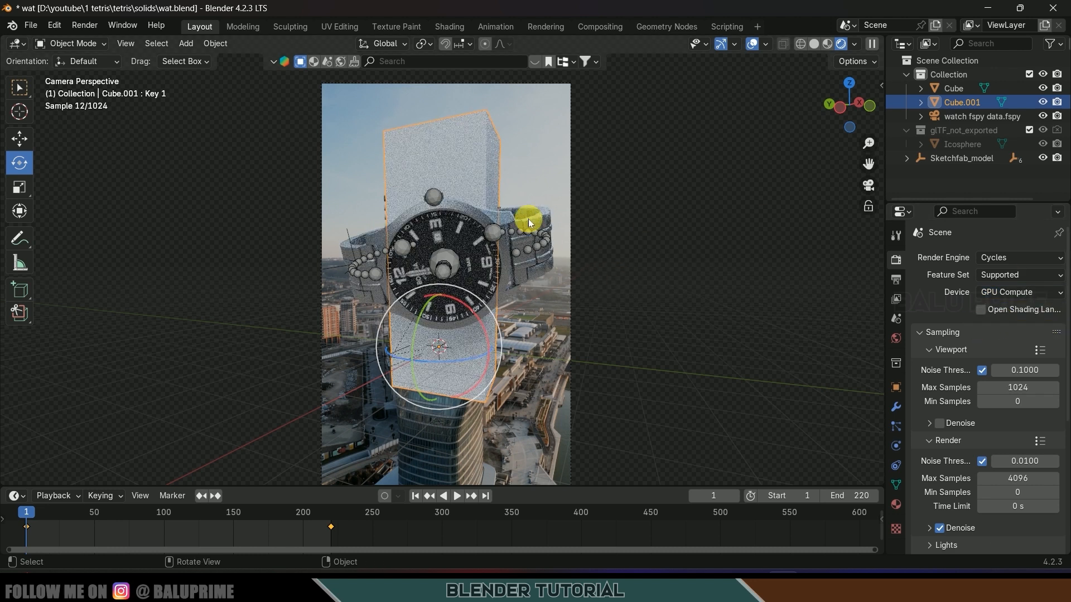
# - Enable Shadow Catcher under Cube.001's Visibility > Mask settings
pyautogui.click(897, 388)
pyautogui.scroll(-4, 972, 462)
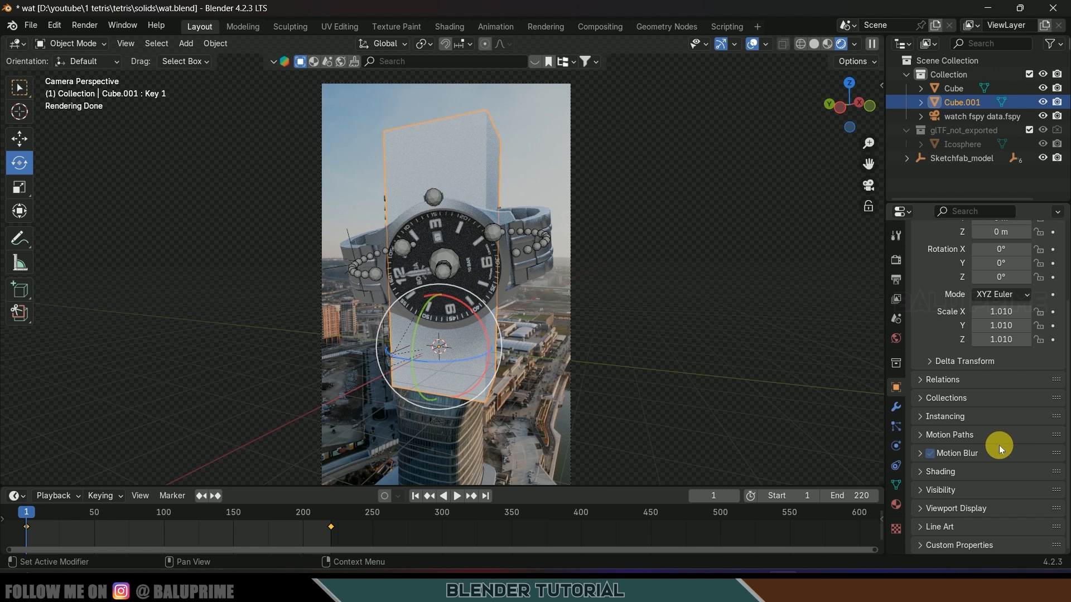
pyautogui.click(925, 491)
pyautogui.scroll(-5, 921, 490)
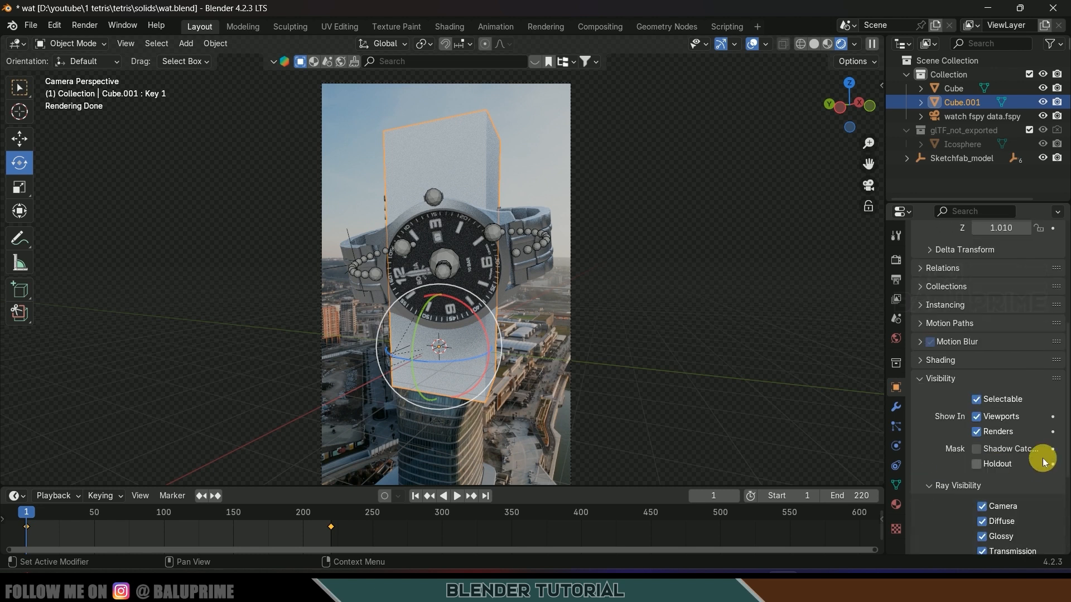
pyautogui.click(976, 449)
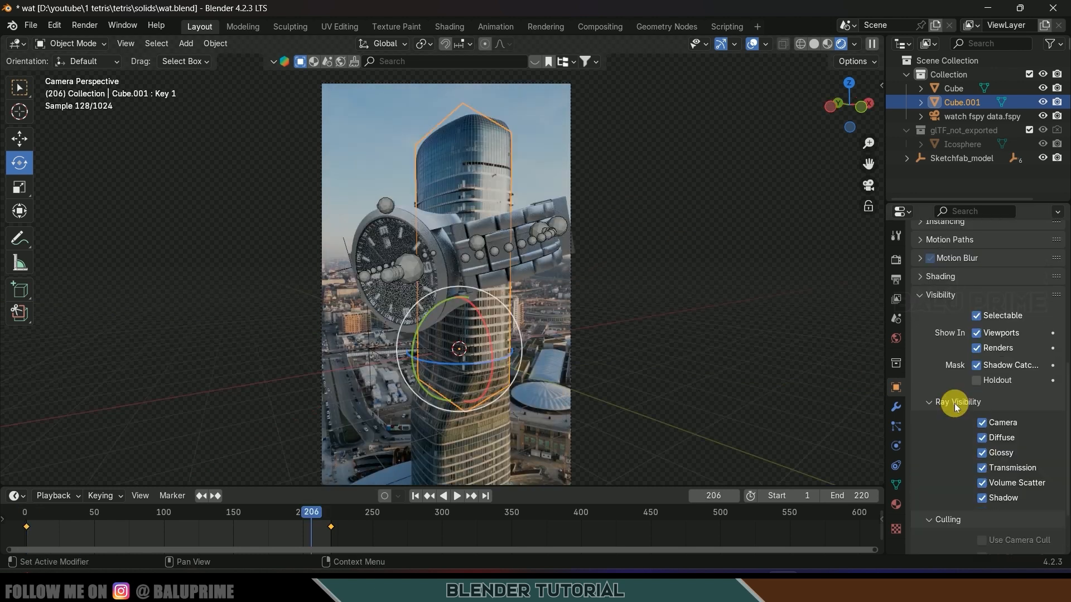
pyautogui.scroll(2, 939, 399)
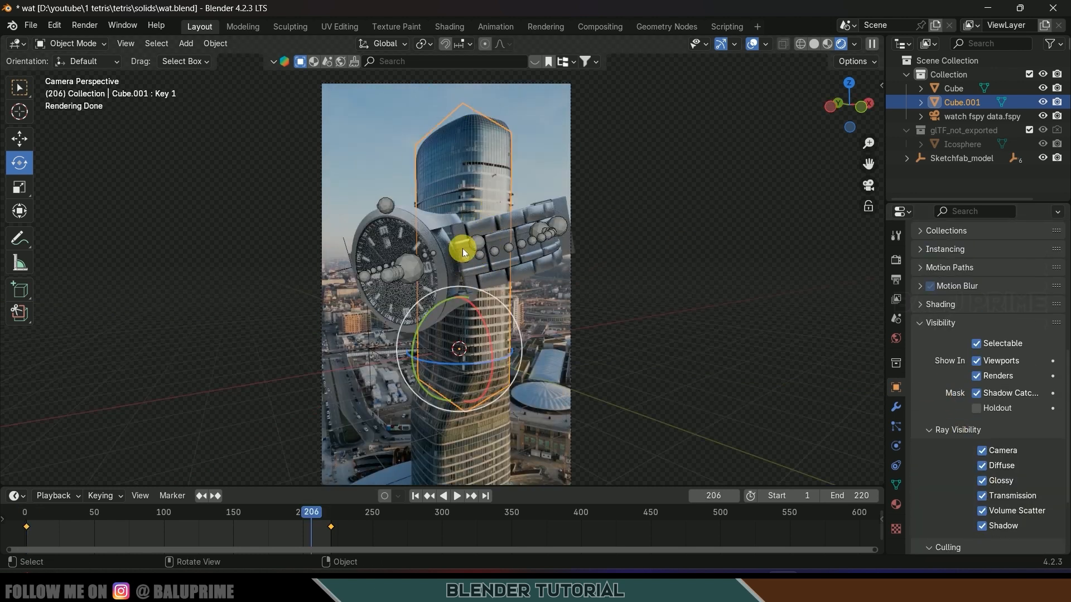
pyautogui.hotkey('shift', 'a')
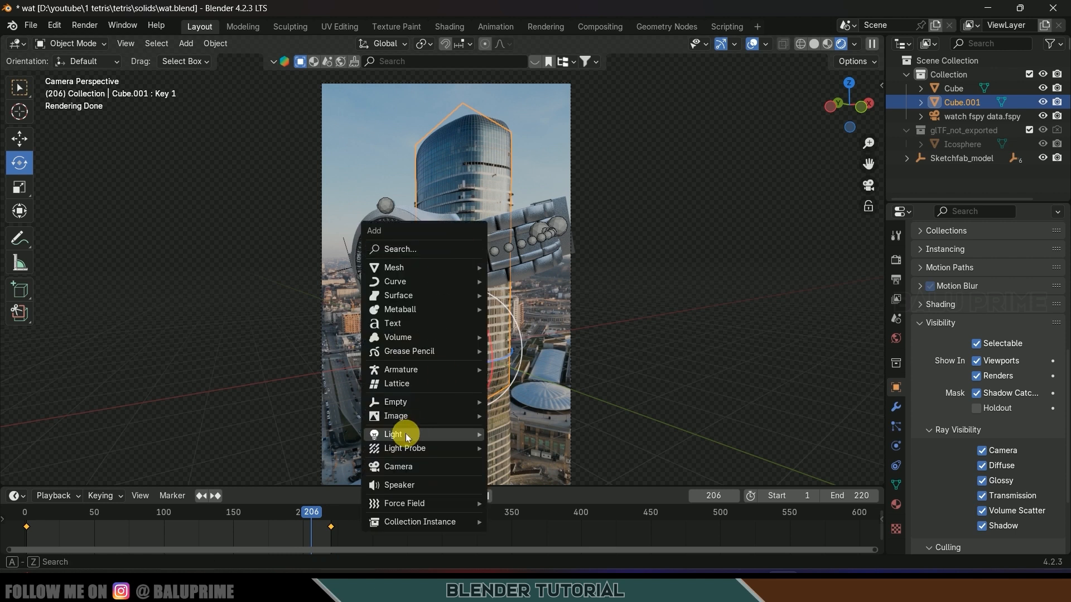
# - Add a Sun light above and left of the tower with strength 5
pyautogui.moveTo(461, 435)
pyautogui.click(518, 445)
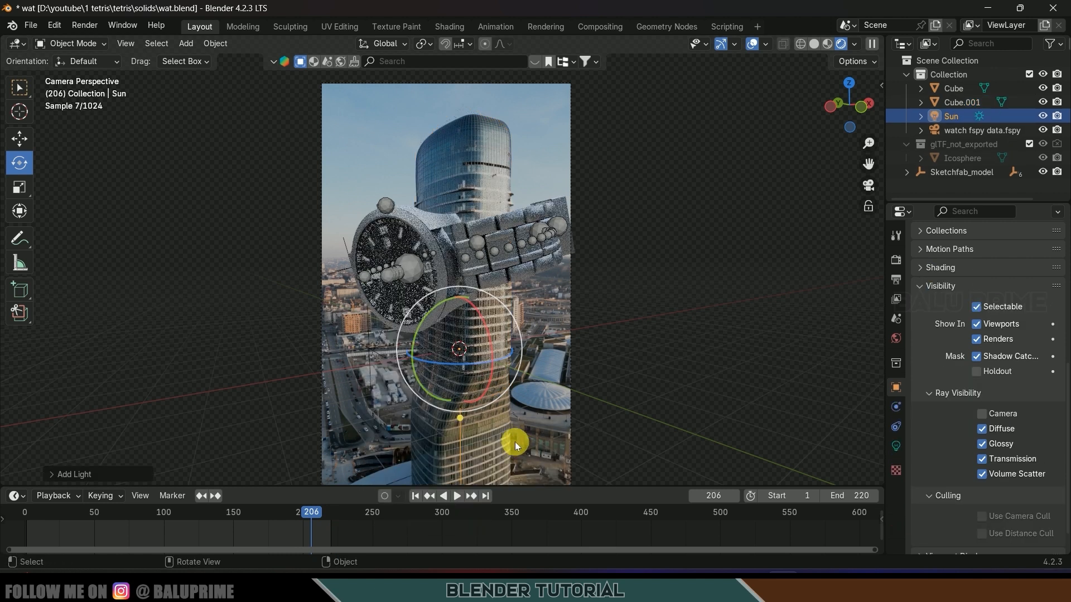
pyautogui.press('g')
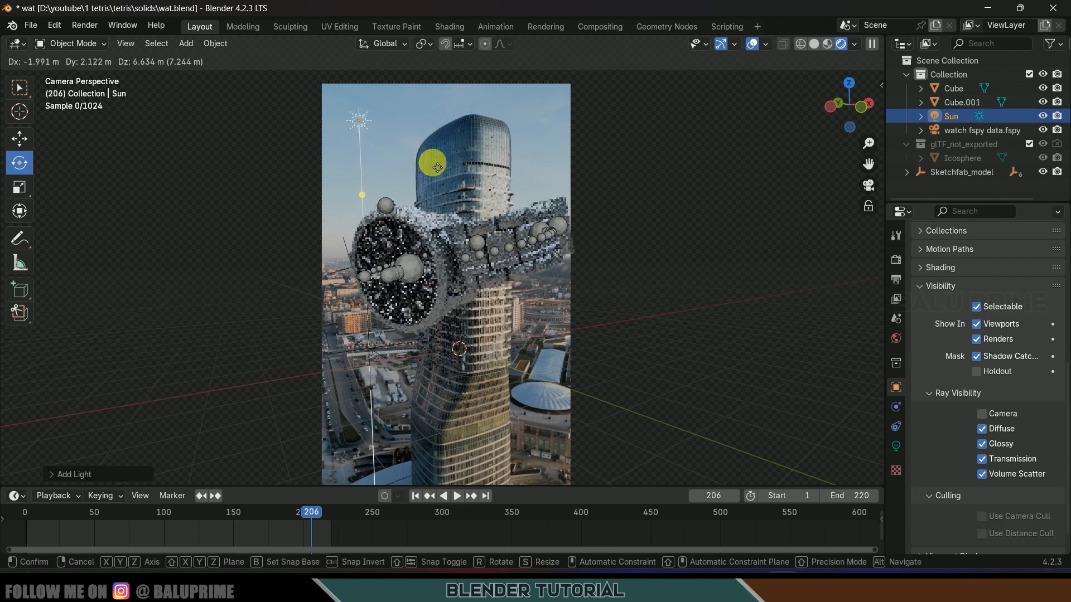
pyautogui.click(433, 168)
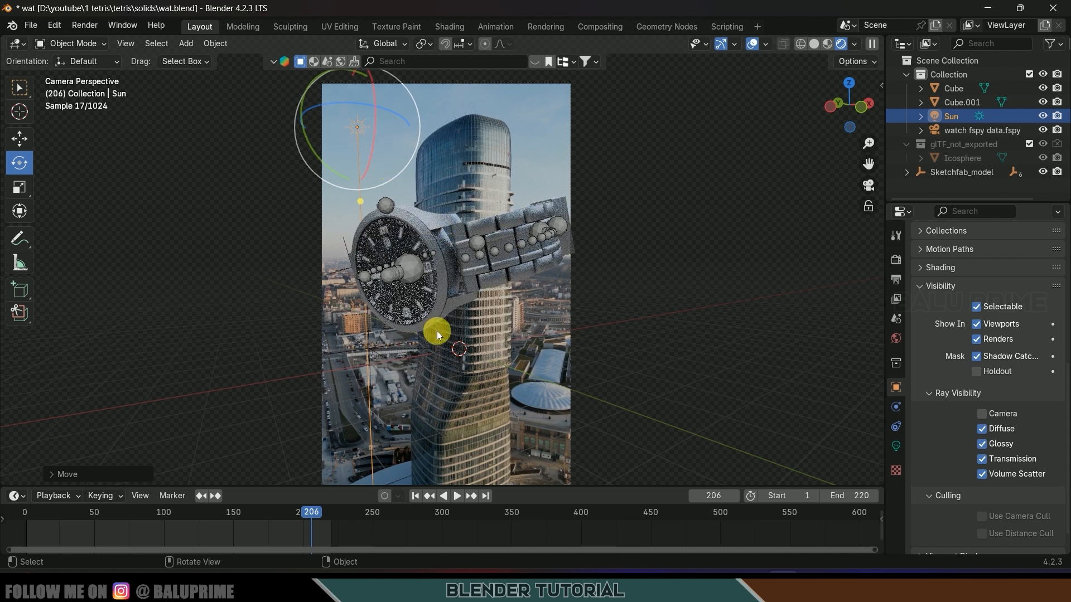
pyautogui.click(894, 446)
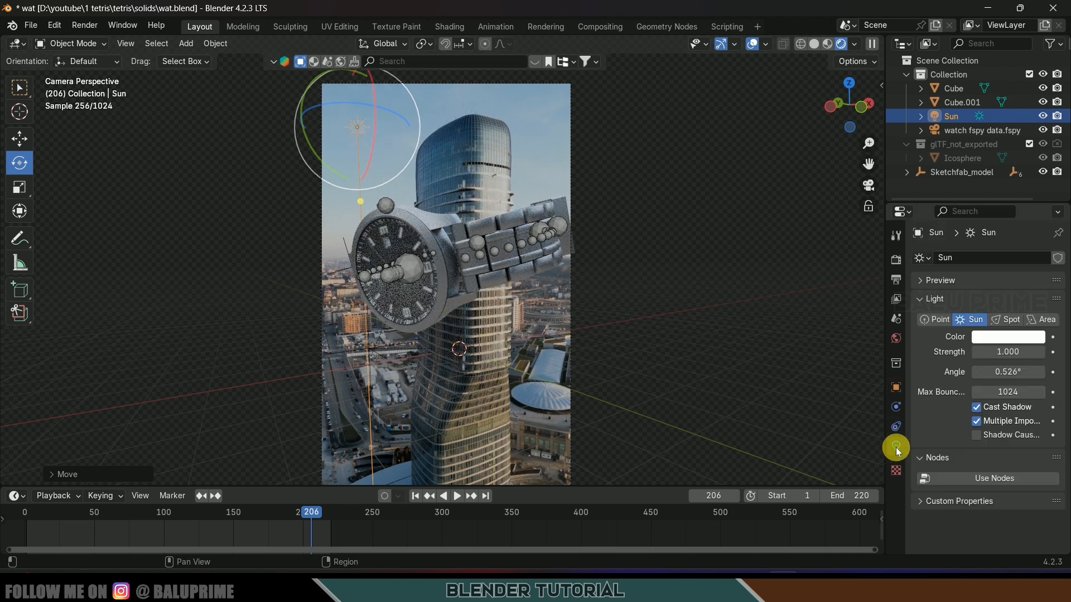
pyautogui.click(1016, 361)
pyautogui.write('5')
pyautogui.press('Return')
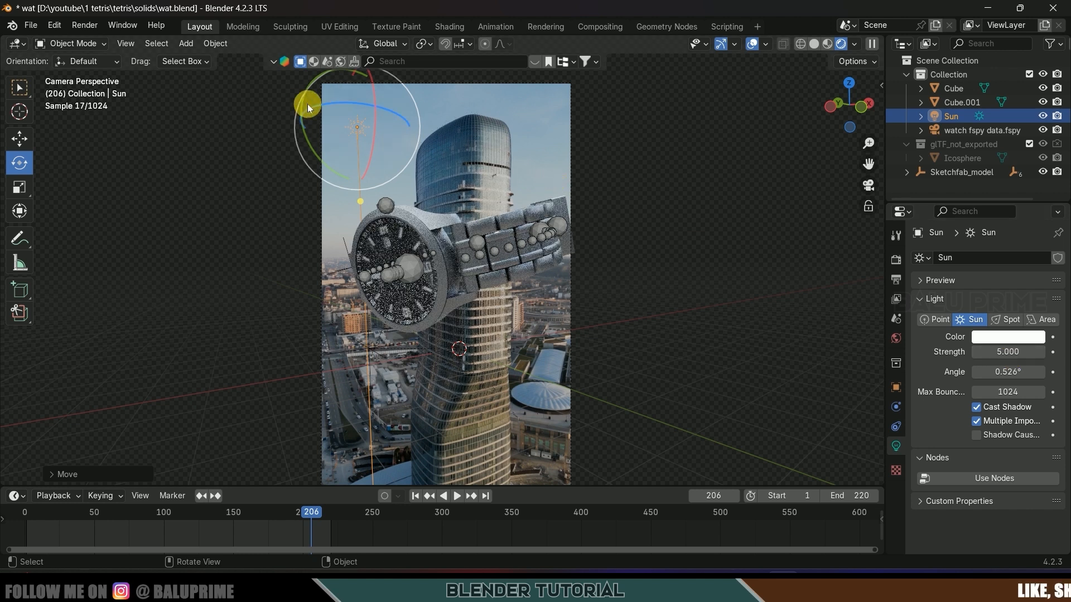
# - Rotate the Sun with the gizmo rings so it lights the watch from above
pyautogui.moveTo(300, 108); pyautogui.dragTo(296, 172)
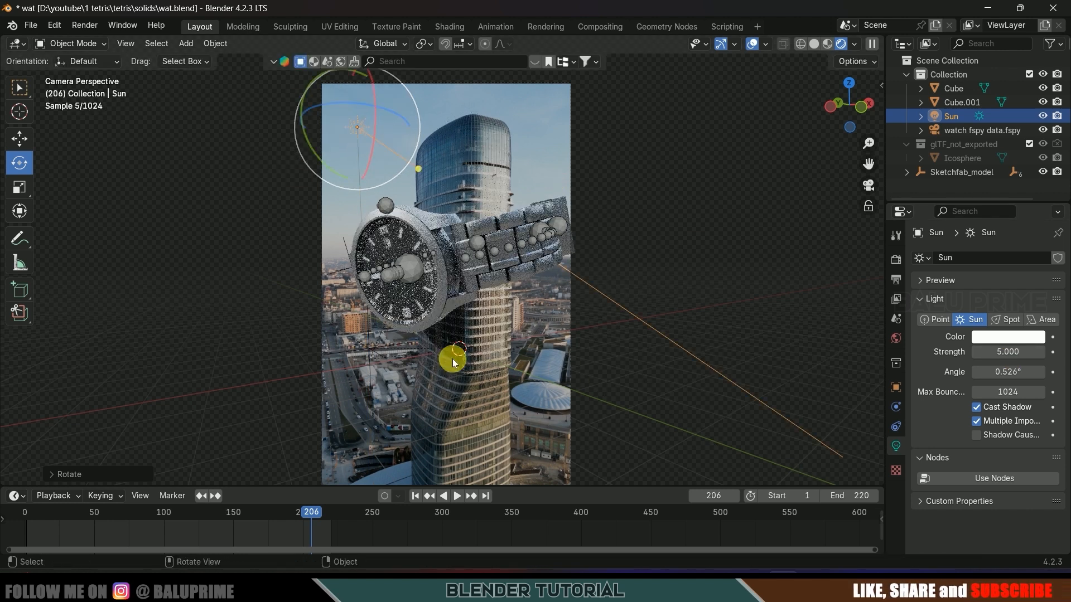
pyautogui.moveTo(299, 96); pyautogui.dragTo(300, 120)
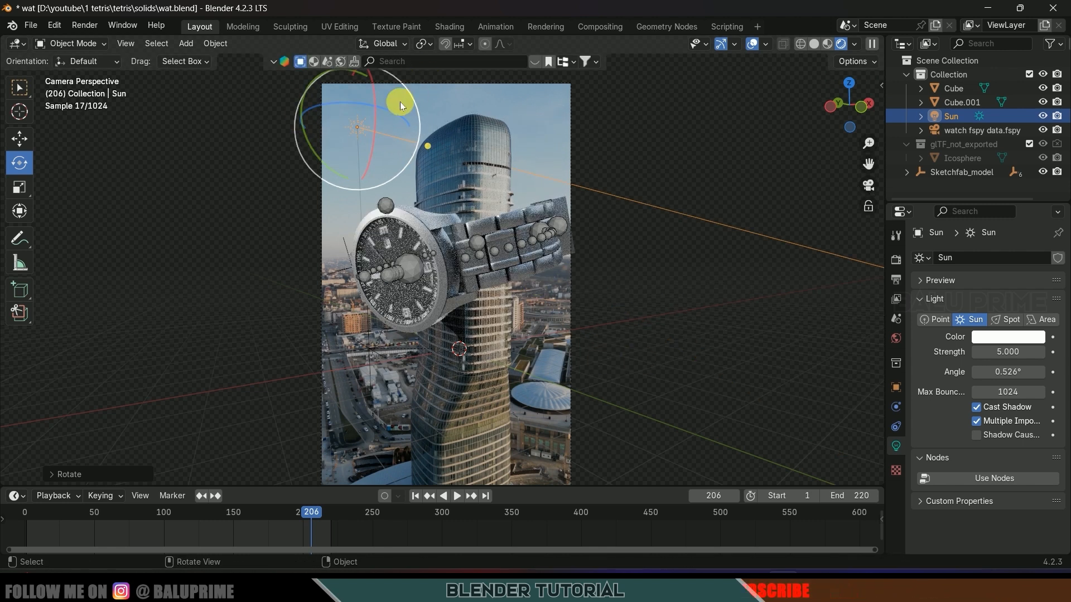
pyautogui.moveTo(382, 110); pyautogui.dragTo(483, 203)
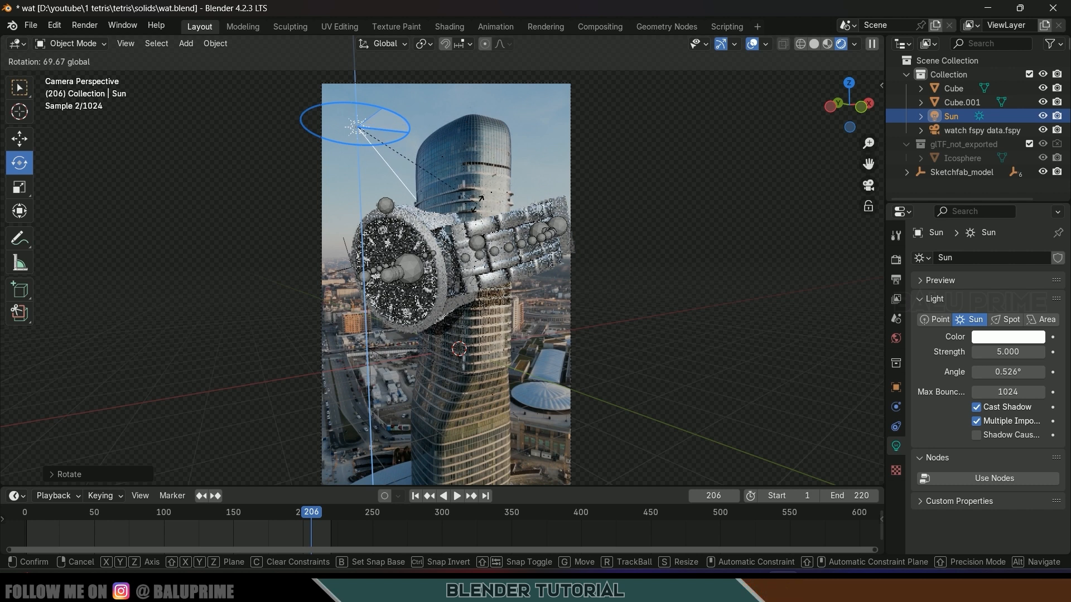
pyautogui.click(528, 327)
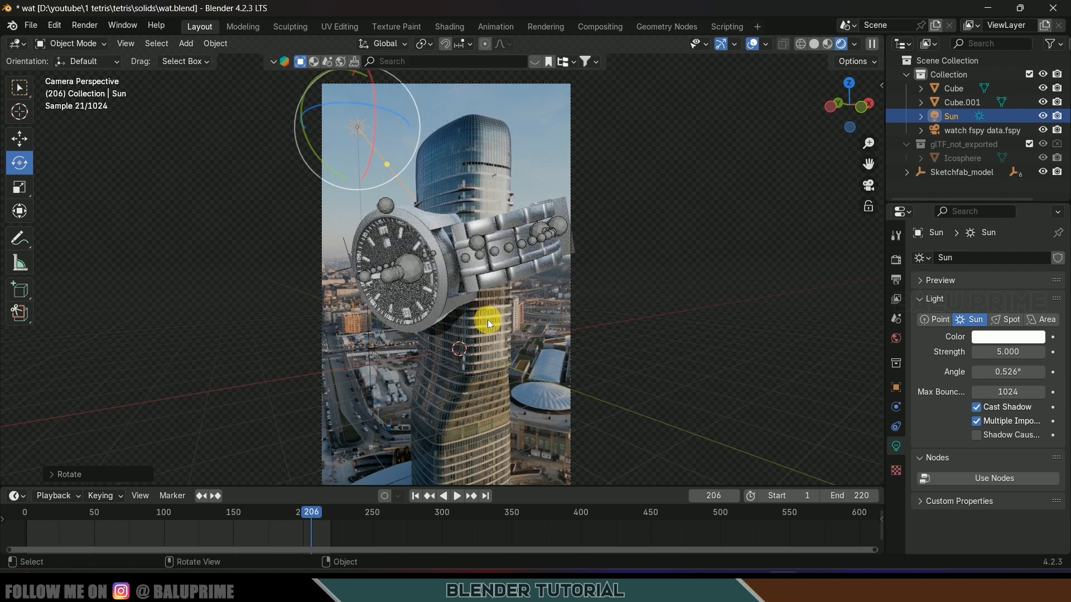
pyautogui.moveTo(375, 92); pyautogui.dragTo(697, 362)
pyautogui.click(942, 344)
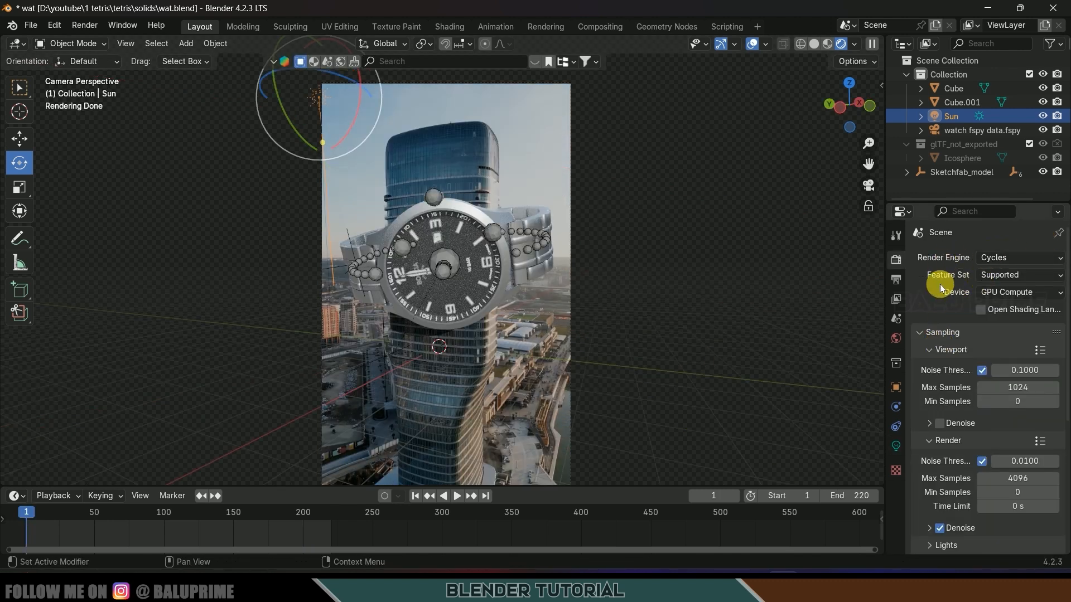
# - Set render max samples to 32 and noise threshold to 0.1
pyautogui.scroll(-5, 940, 283)
pyautogui.click(1027, 368)
pyautogui.write('32')
pyautogui.press('Return')
pyautogui.click(1027, 350)
pyautogui.write('.1')
pyautogui.press('Return')
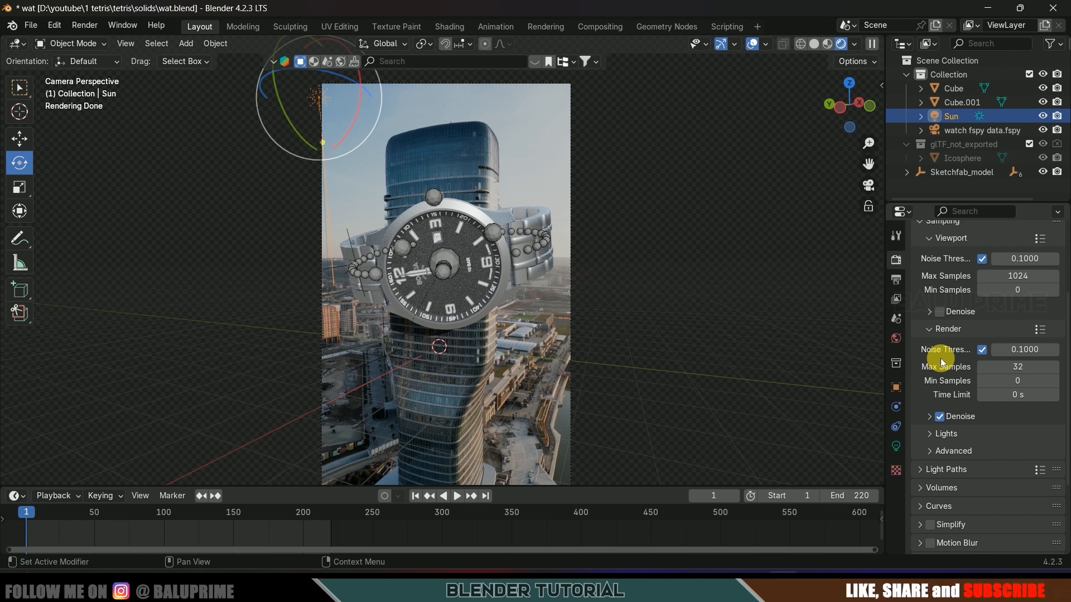
# - Set Light Paths total and transmission max bounces to 6
pyautogui.scroll(-3, 943, 365)
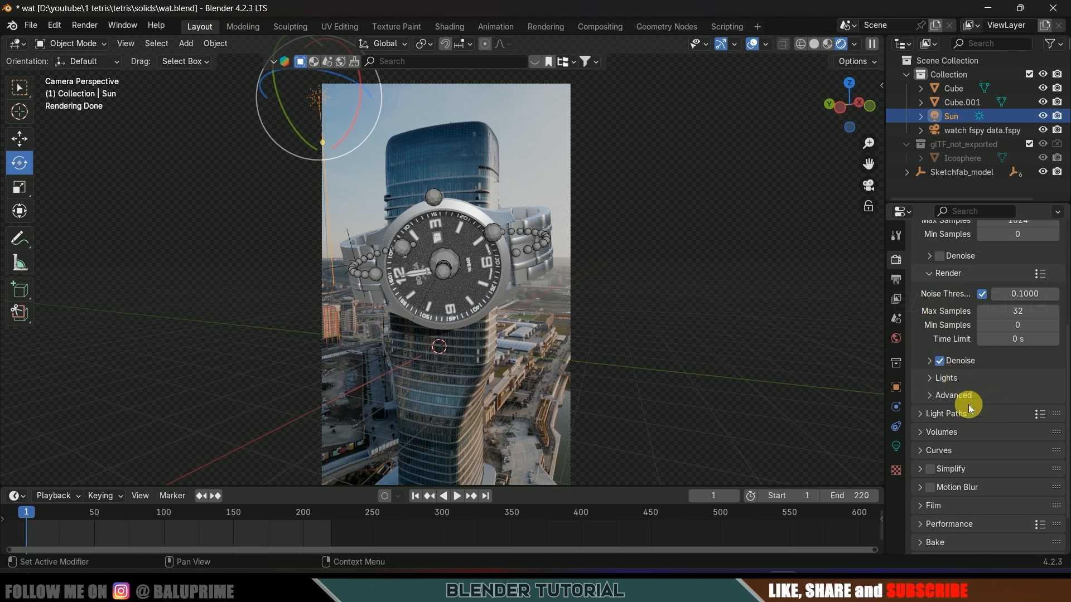
pyautogui.click(926, 414)
pyautogui.scroll(-3, 948, 421)
pyautogui.click(1012, 397)
pyautogui.write('6')
pyautogui.press('Return')
pyautogui.click(1018, 441)
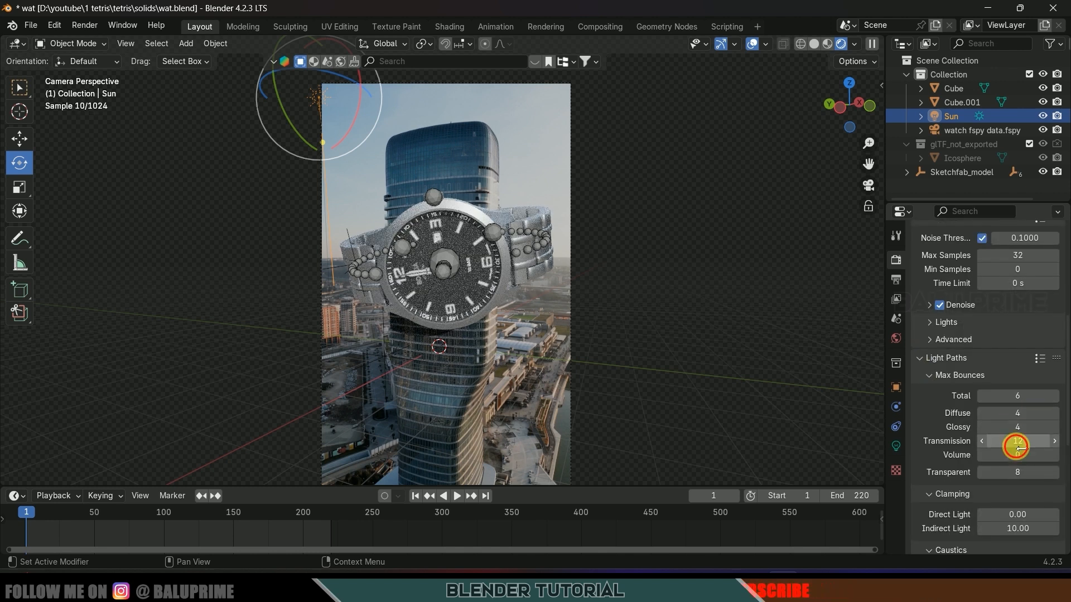
pyautogui.press('Return')
# - Set color management to Standard view transform with the Medium High Contrast look
pyautogui.scroll(-10, 925, 416)
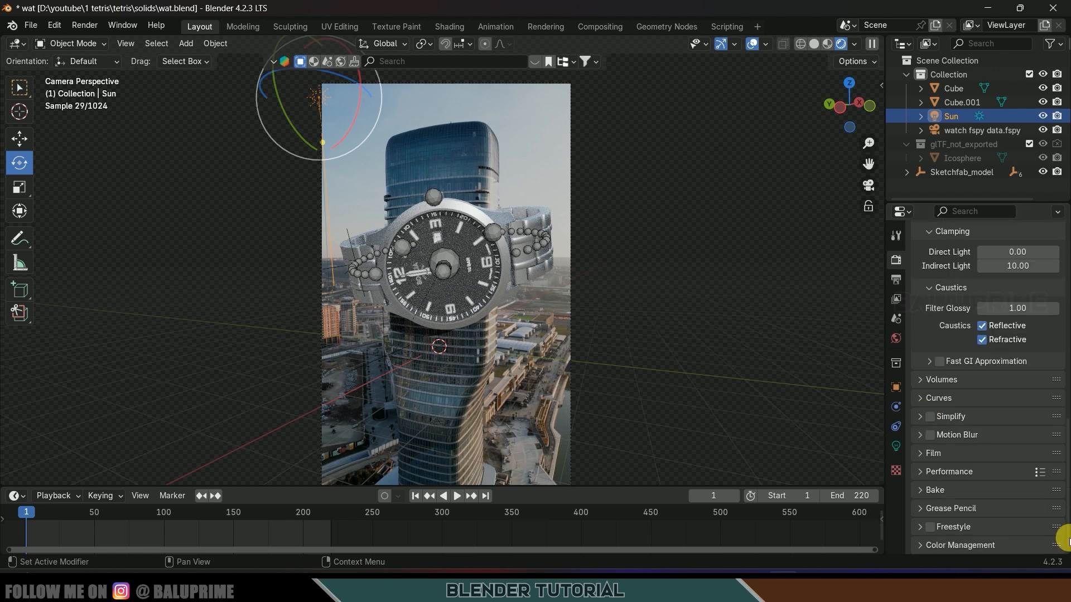
pyautogui.click(929, 545)
pyautogui.scroll(-6, 928, 545)
pyautogui.click(1001, 442)
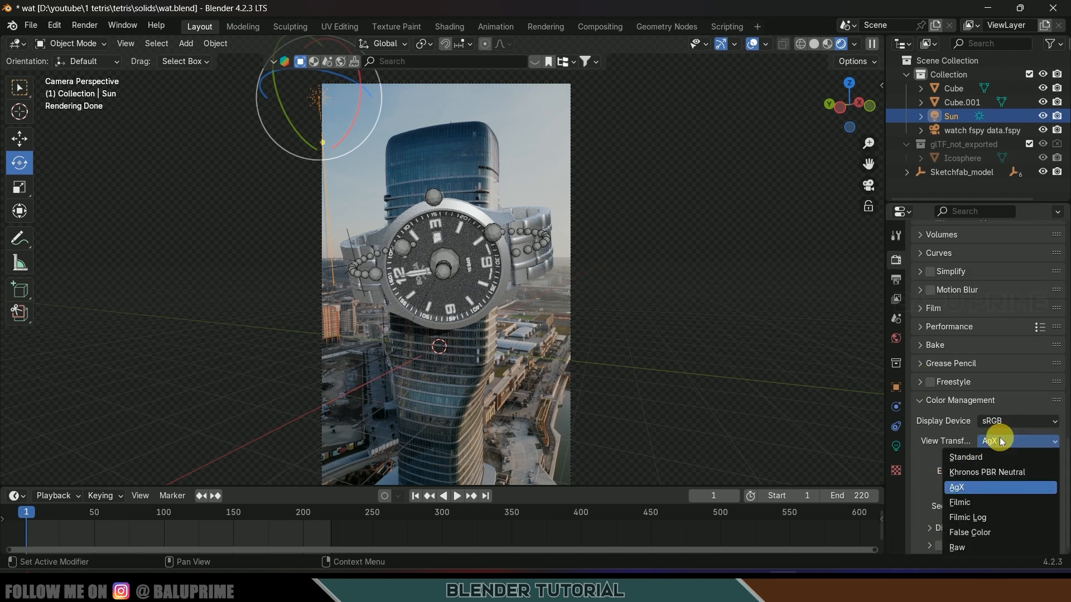
pyautogui.click(995, 458)
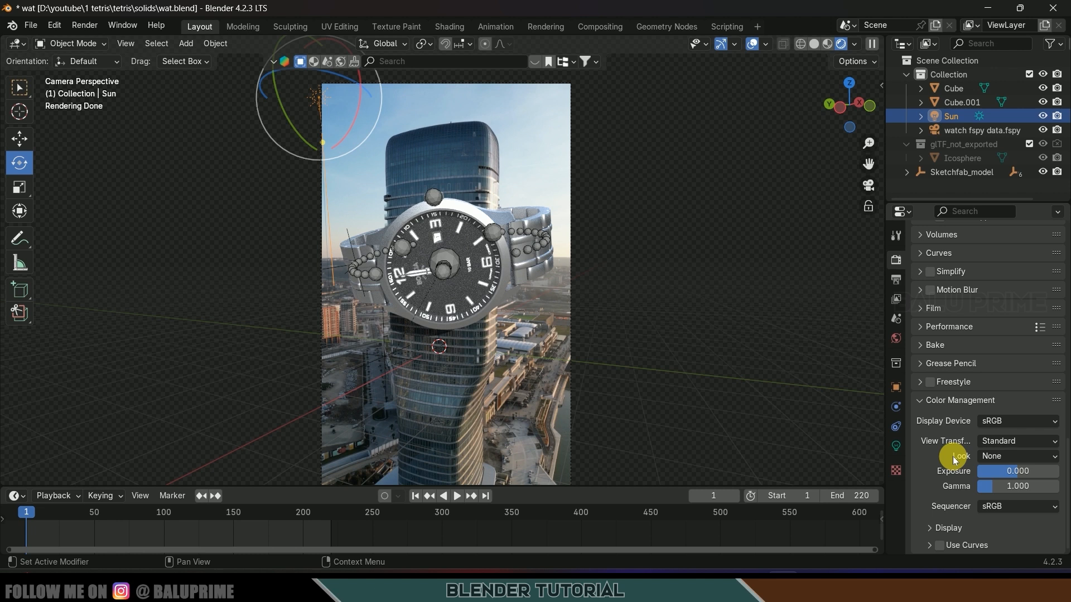
pyautogui.click(1005, 457)
pyautogui.click(980, 396)
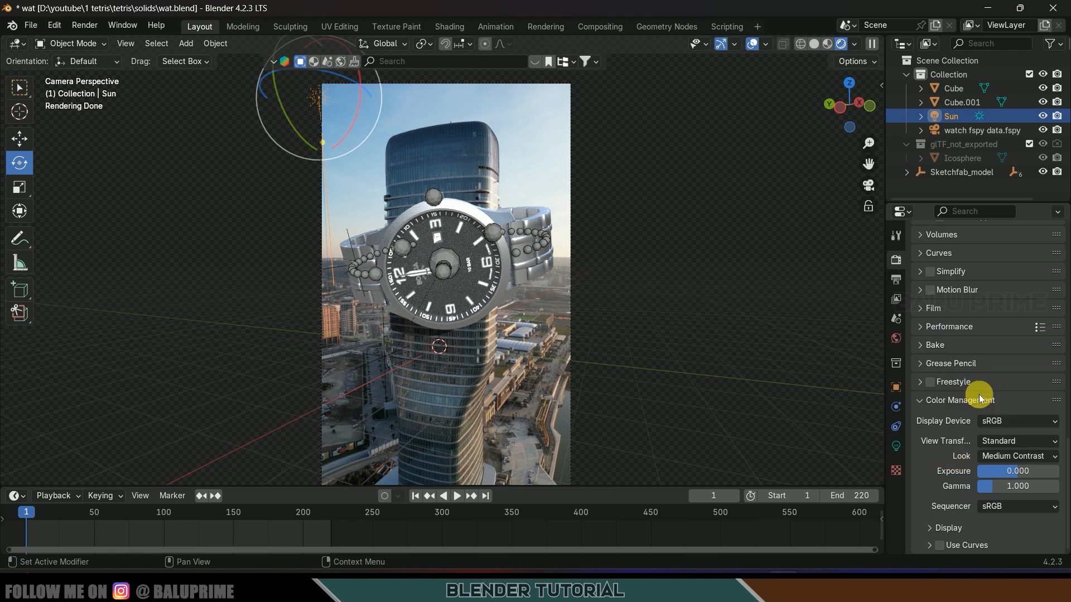
pyautogui.click(1004, 456)
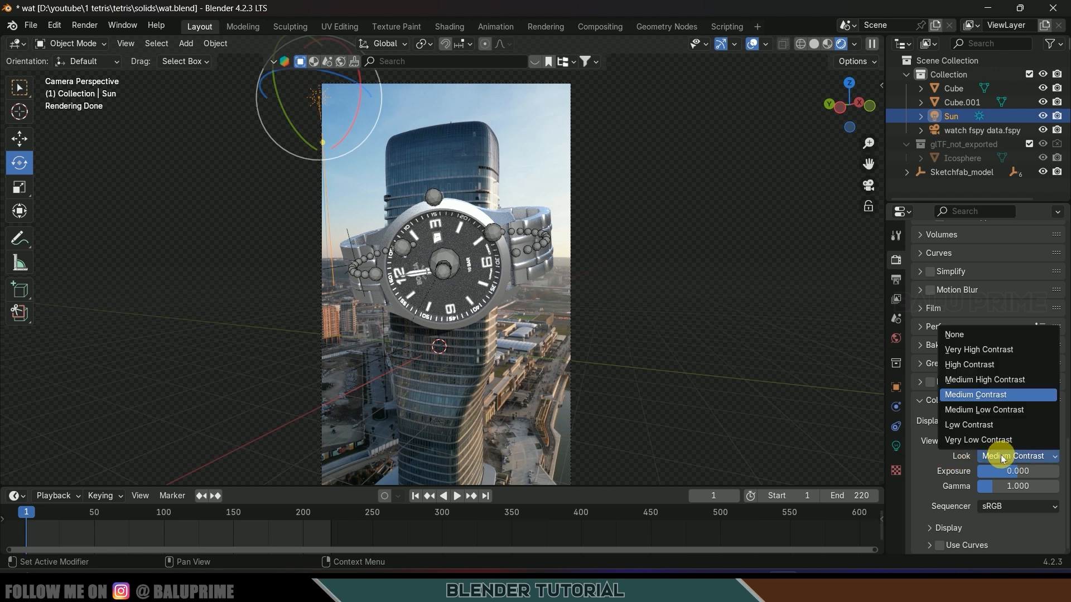
pyautogui.click(980, 380)
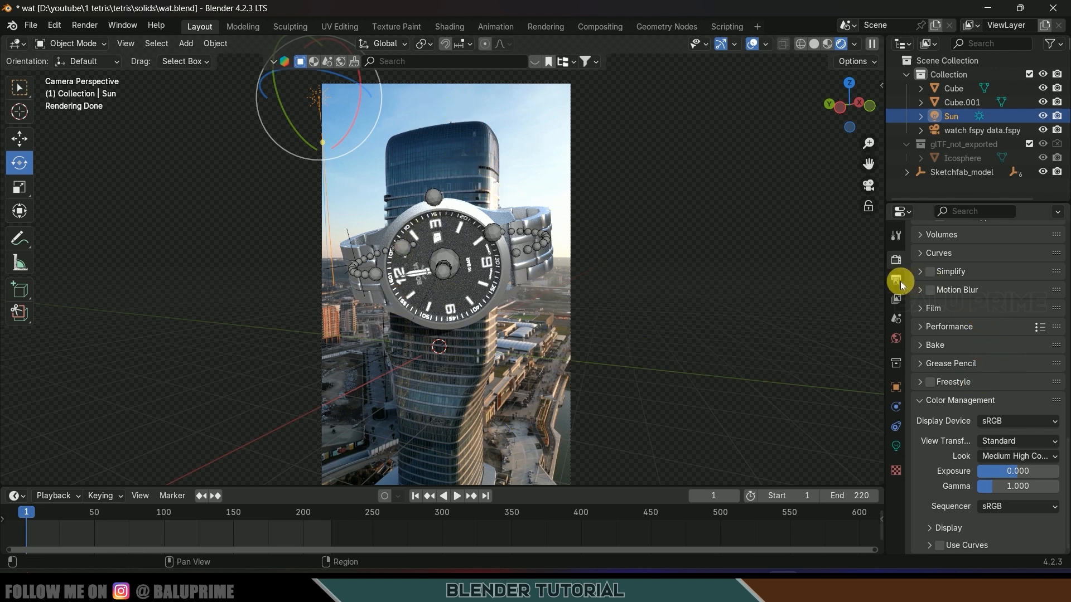
# - Enable Render Region and Crop to Render Region under Output Properties > Format
pyautogui.scroll(8, 954, 480)
pyautogui.scroll(5, 953, 485)
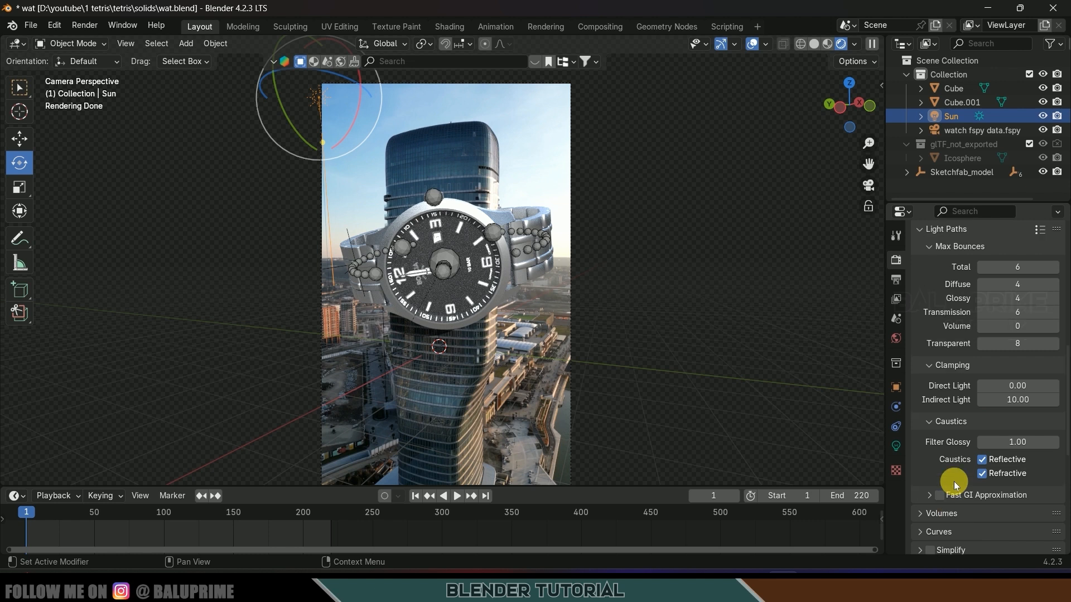
pyautogui.click(897, 280)
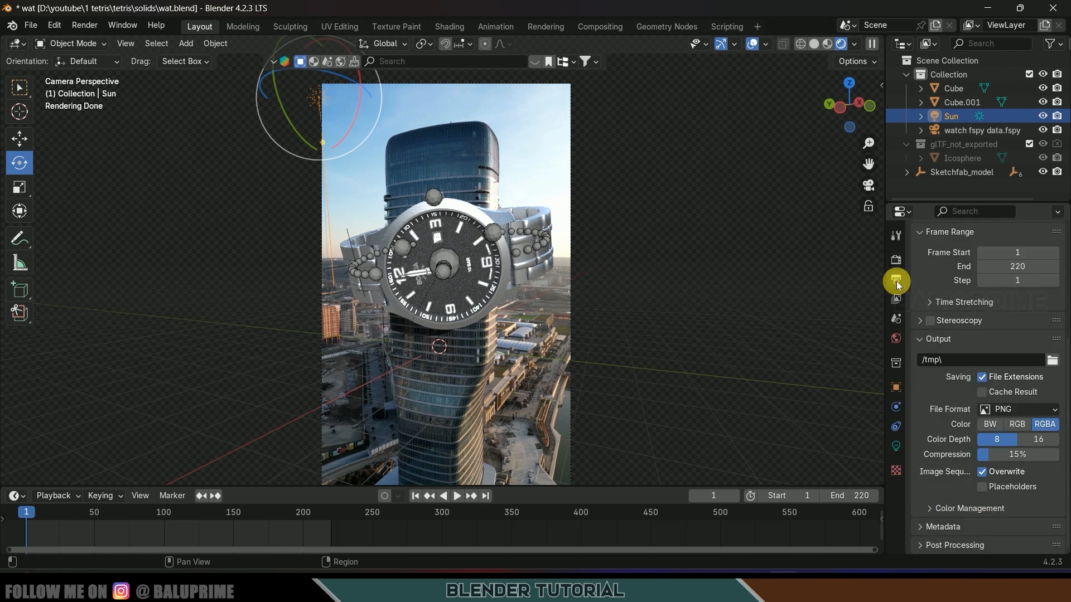
pyautogui.scroll(6, 905, 349)
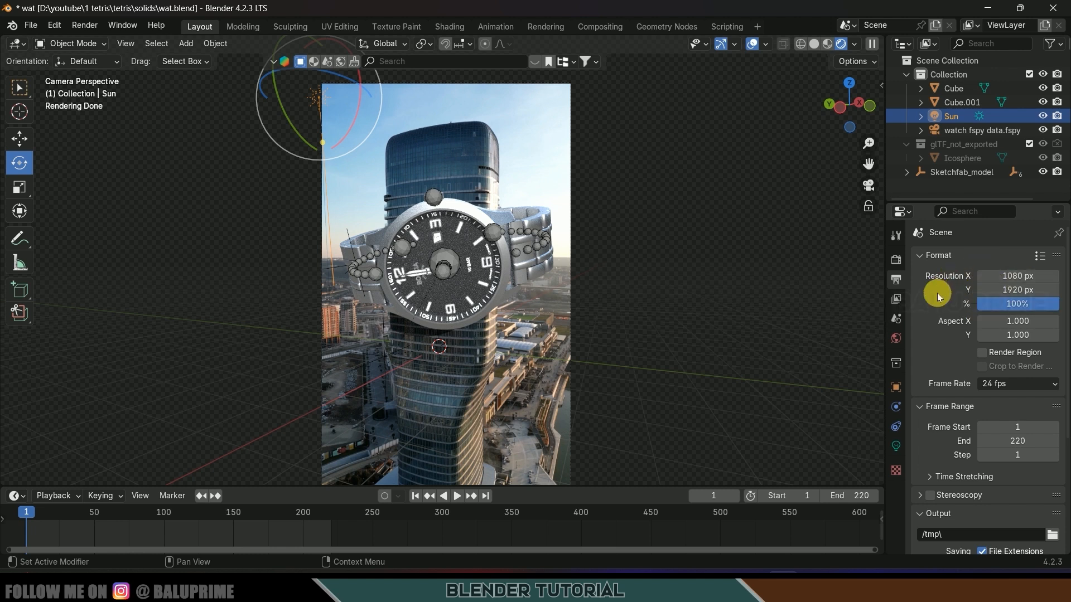
pyautogui.click(981, 354)
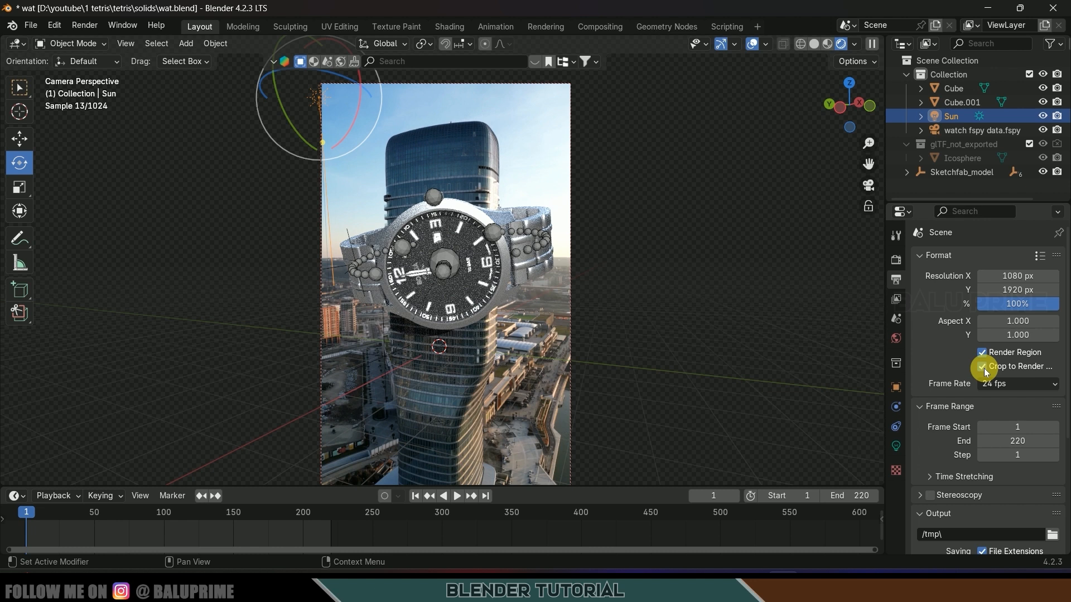
pyautogui.scroll(-2, 957, 346)
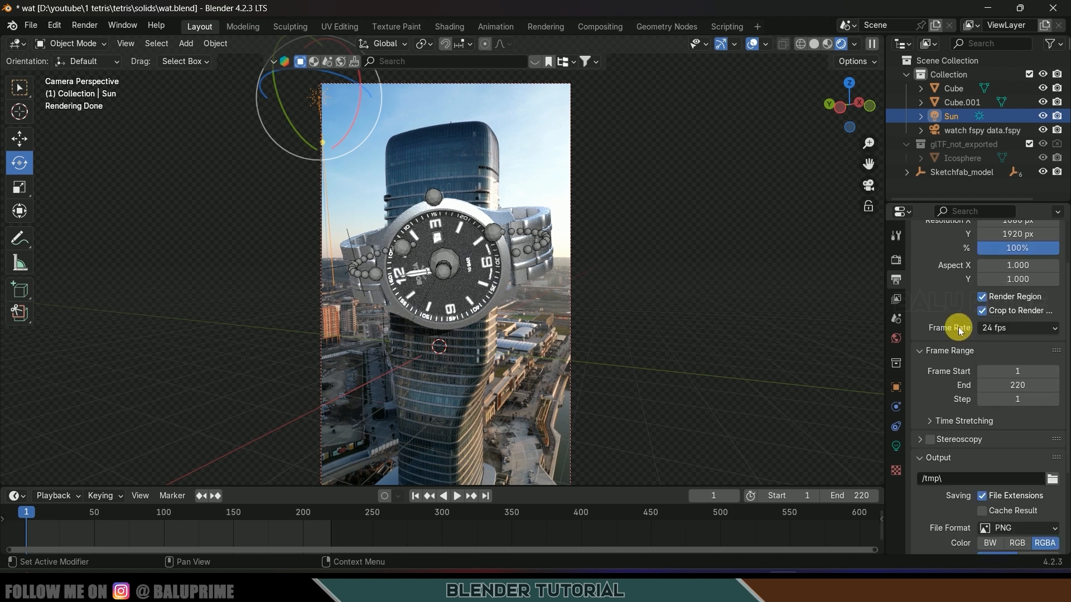
# - Check the tower mp4's Details in Downloads: 1080 × 1920 at 29.97 fps
pyautogui.click(663, 586)
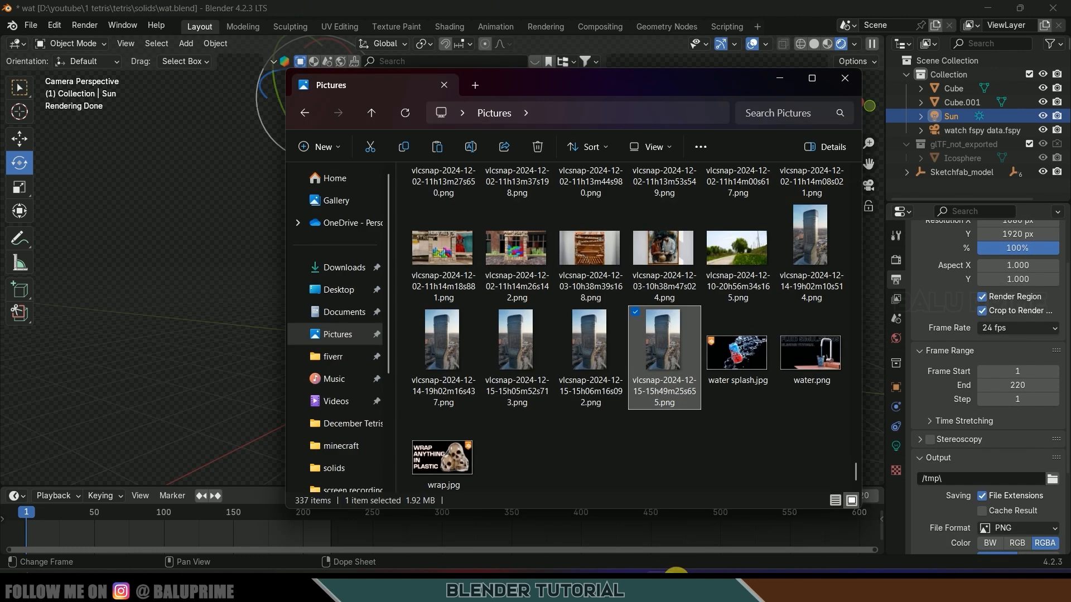
pyautogui.click(341, 268)
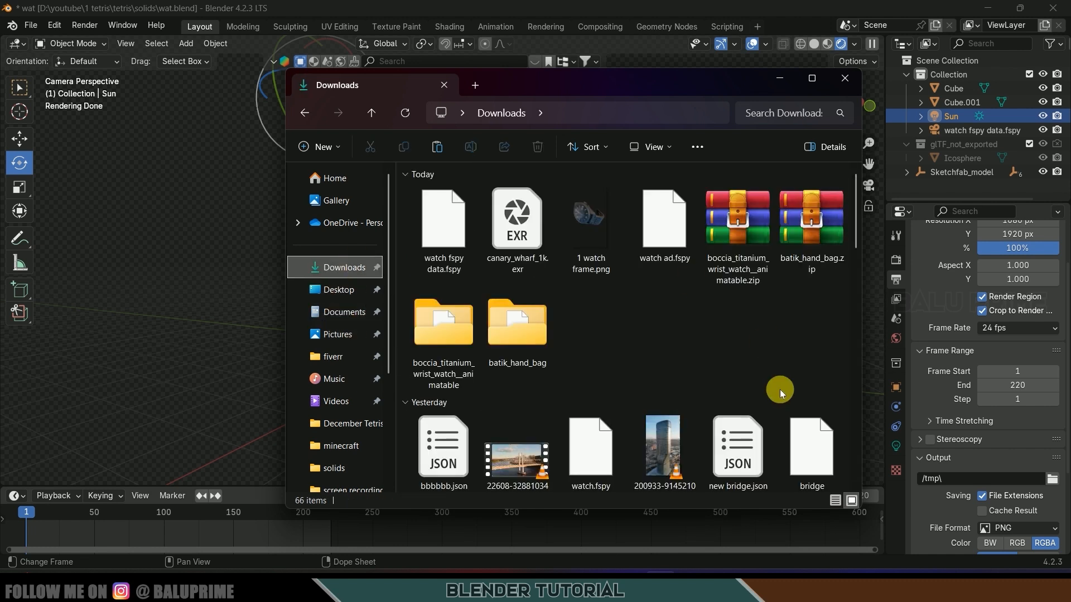
pyautogui.scroll(-2, 703, 359)
pyautogui.click(657, 320)
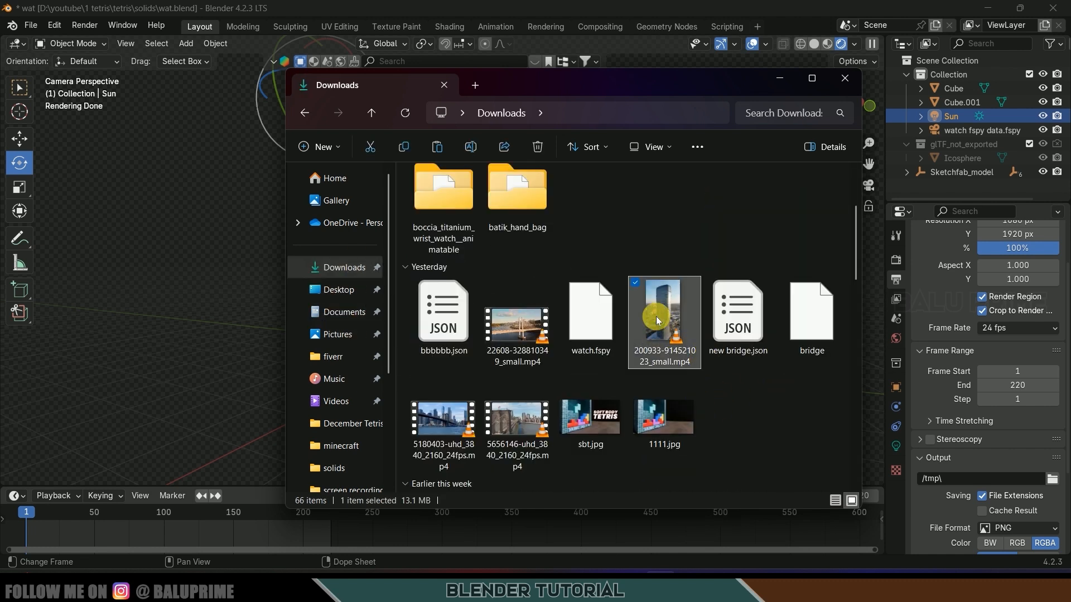
pyautogui.rightClick(658, 321)
pyautogui.hotkey('alt', 'Return')
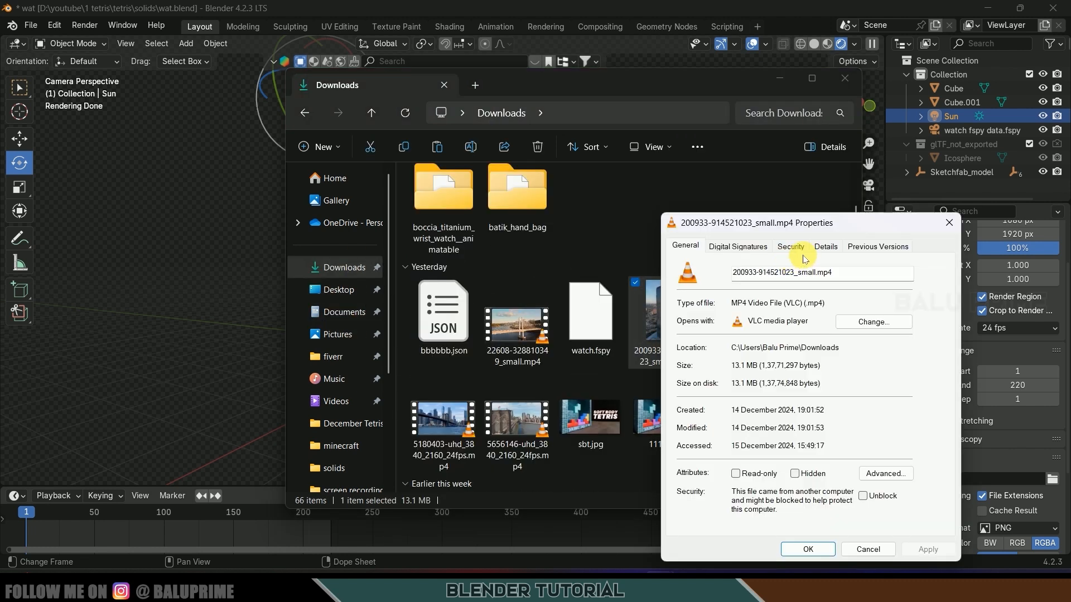
pyautogui.click(826, 247)
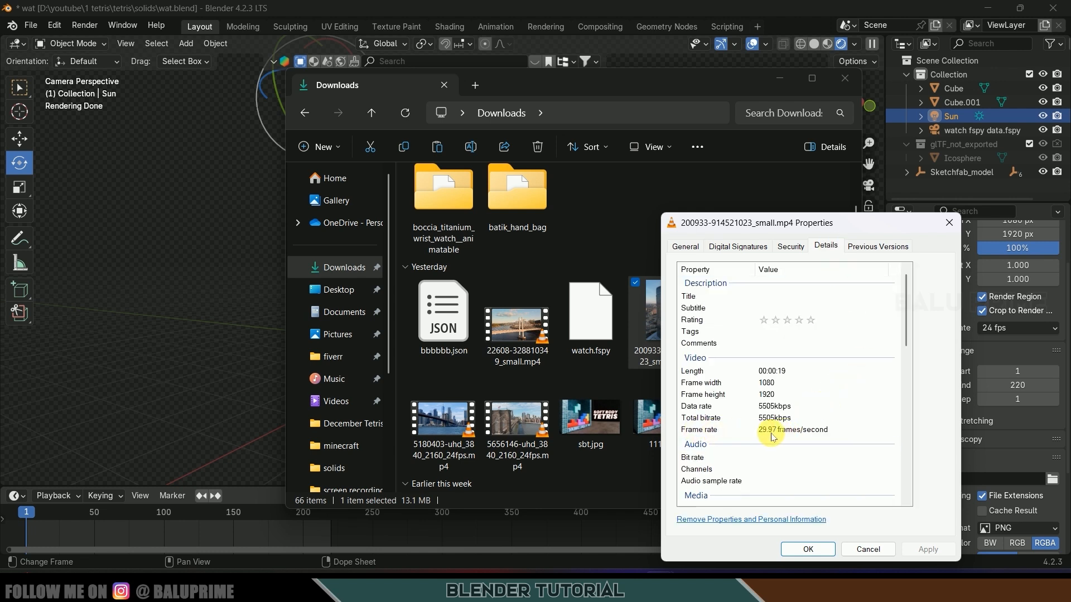
pyautogui.click(948, 223)
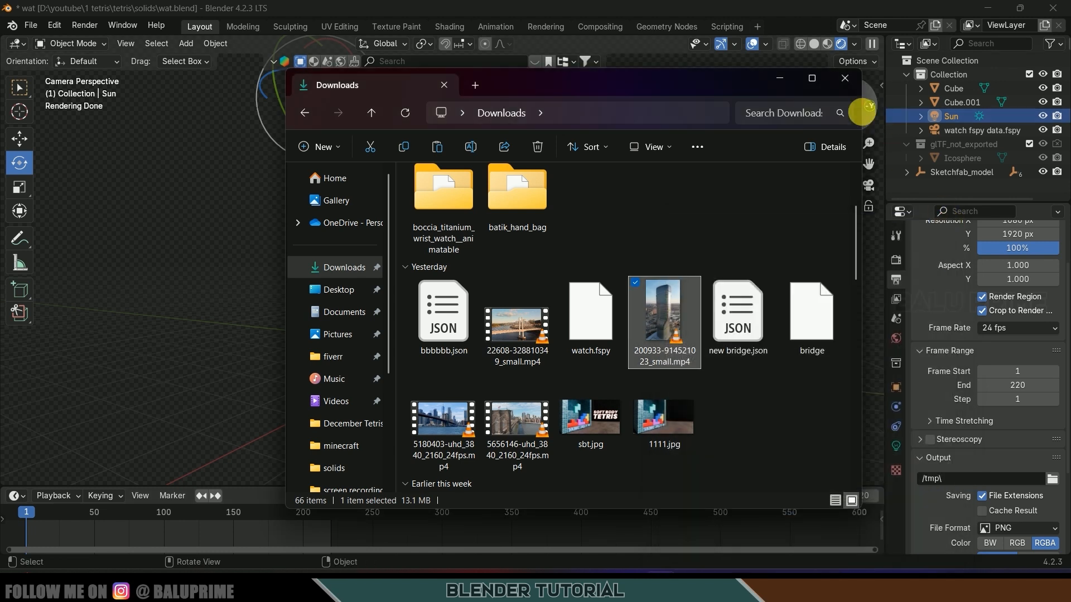
# - Set the Blender scene frame rate to 29.97 fps to match the footage
pyautogui.click(846, 84)
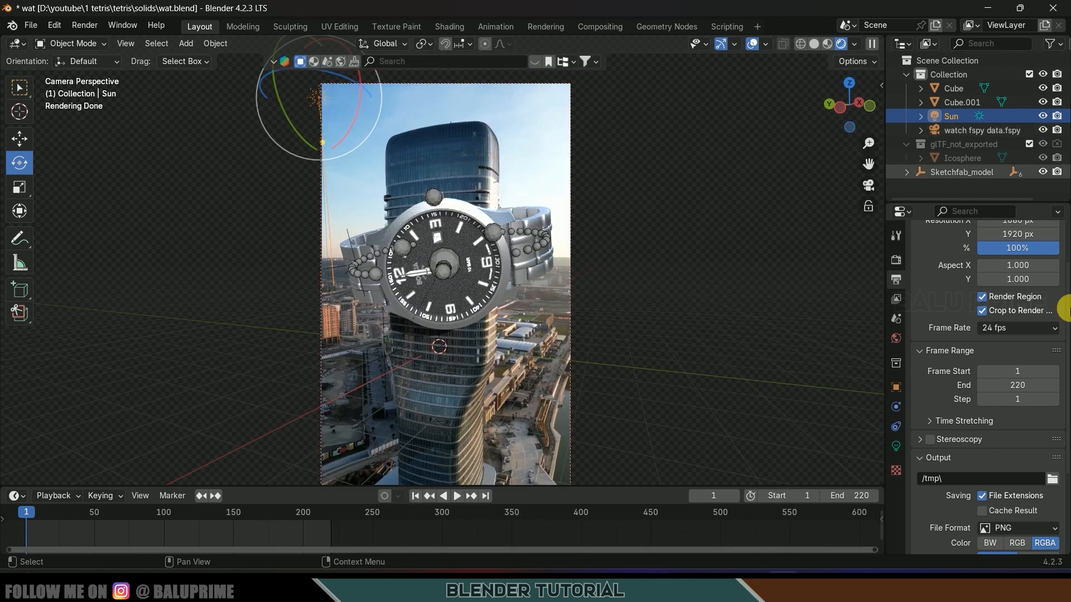
pyautogui.click(1008, 330)
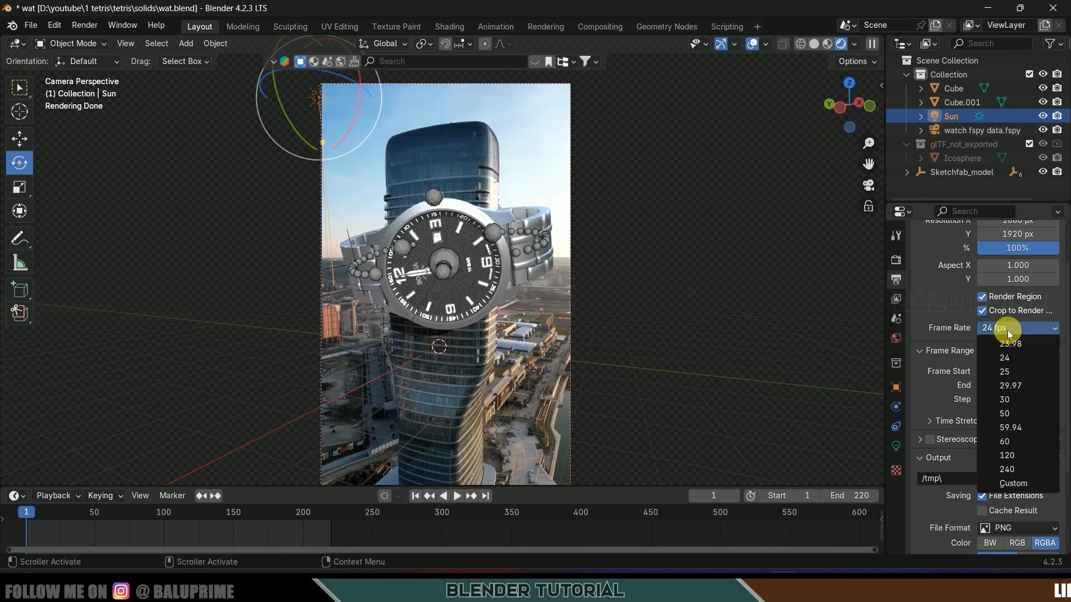
pyautogui.click(1011, 385)
pyautogui.scroll(-2, 951, 299)
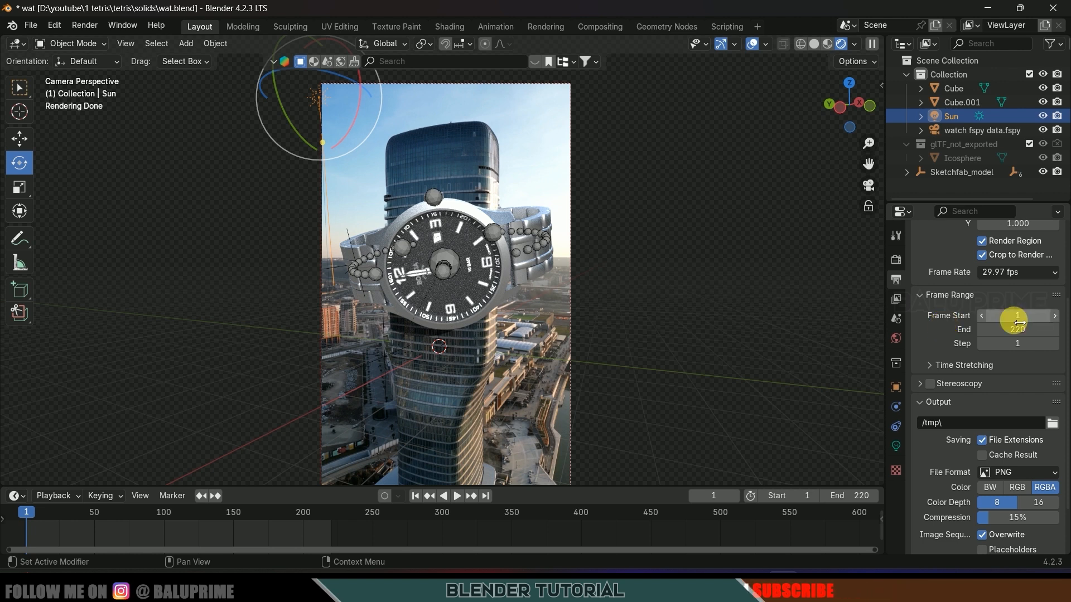
# - Keep PNG RGBA as the output format, written to D:\youtube\watch ad\seq\
pyautogui.scroll(-3, 955, 353)
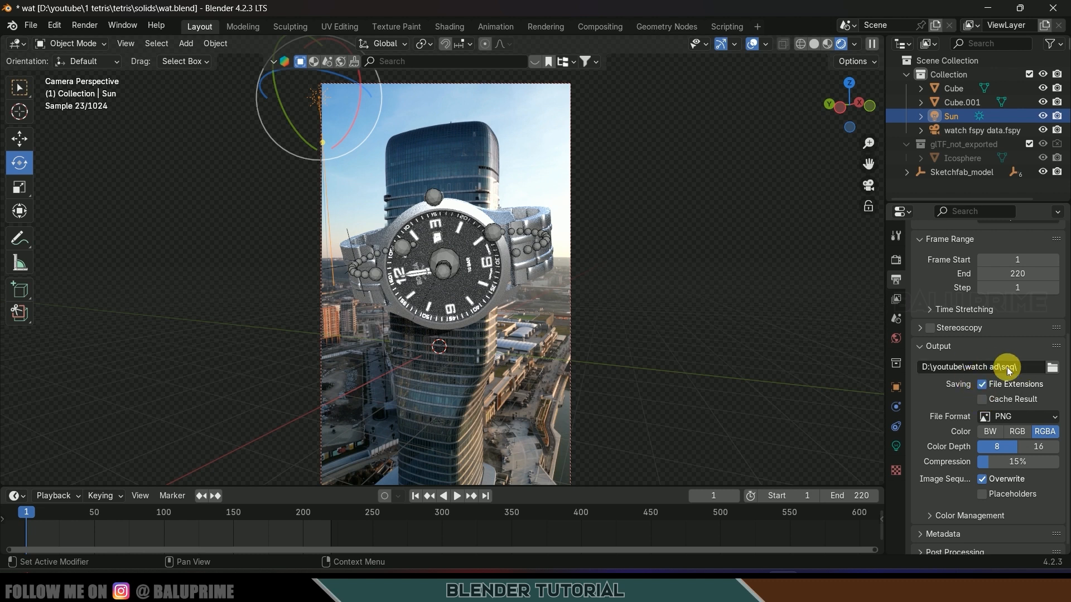
pyautogui.scroll(-1, 940, 402)
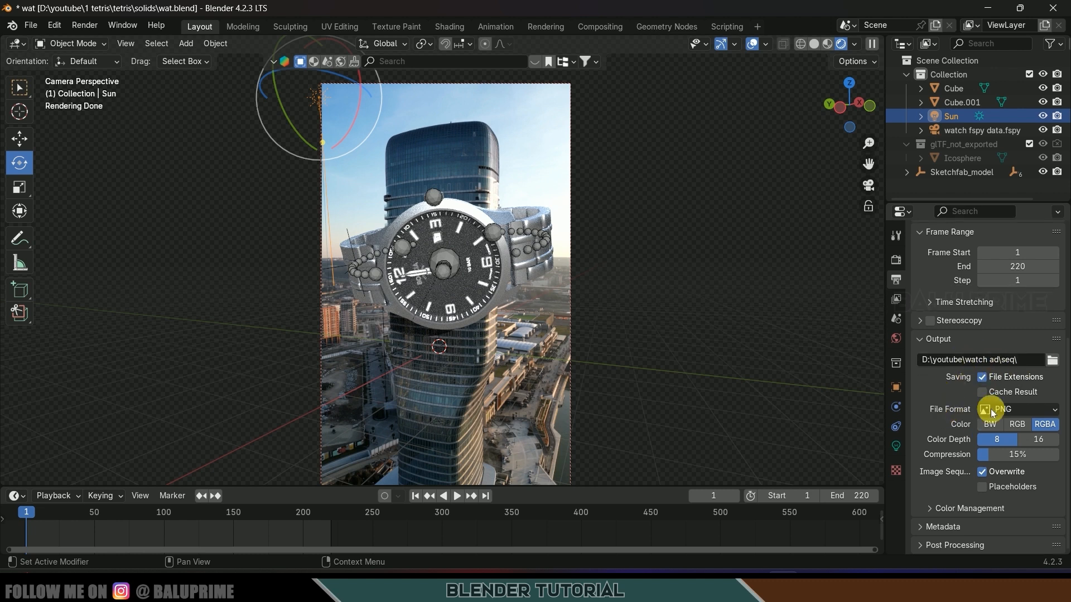
pyautogui.click(993, 413)
pyautogui.click(801, 470)
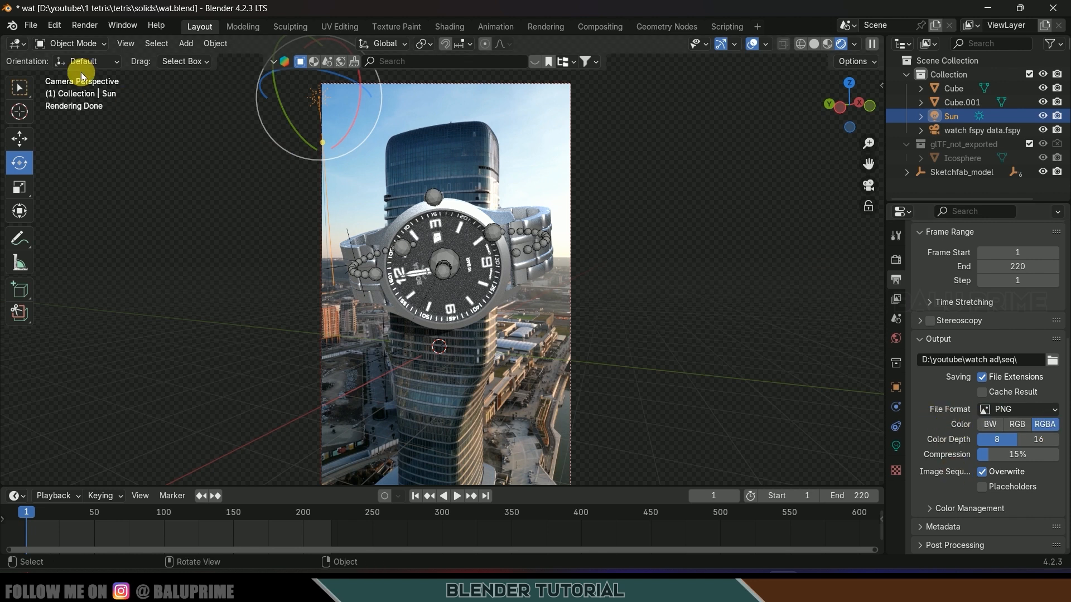
pyautogui.click(84, 25)
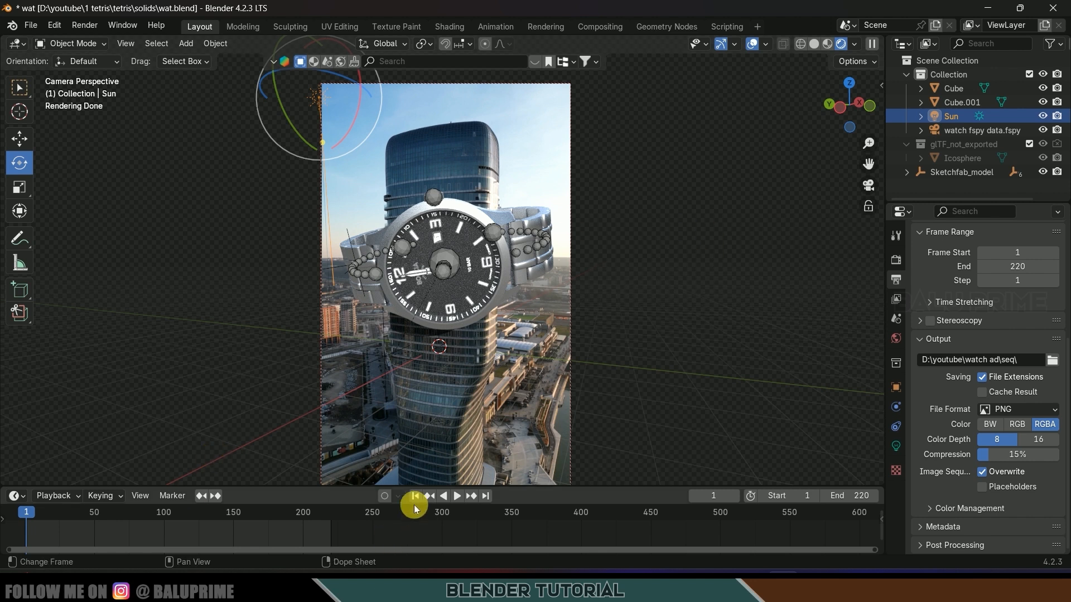
# - Render the current frame of the watch as an image
pyautogui.click(84, 25)
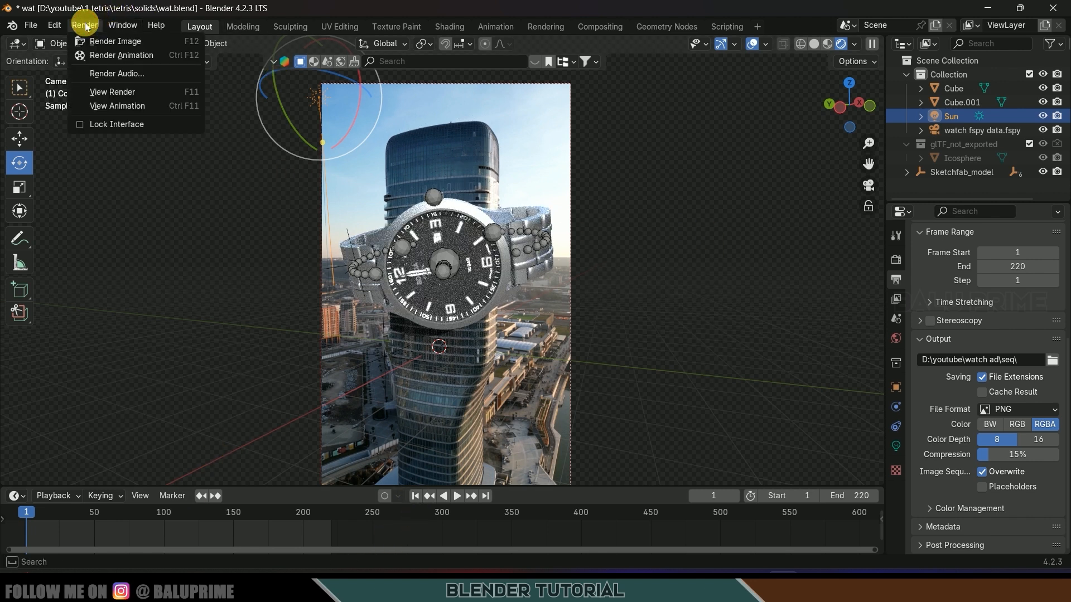
pyautogui.click(111, 43)
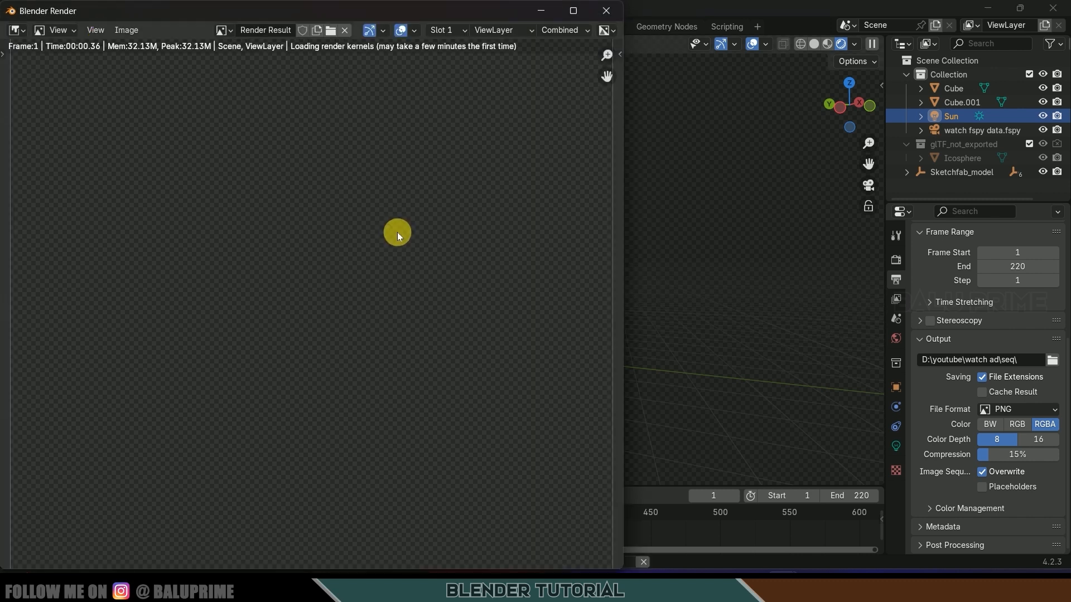
pyautogui.scroll(-4, 397, 233)
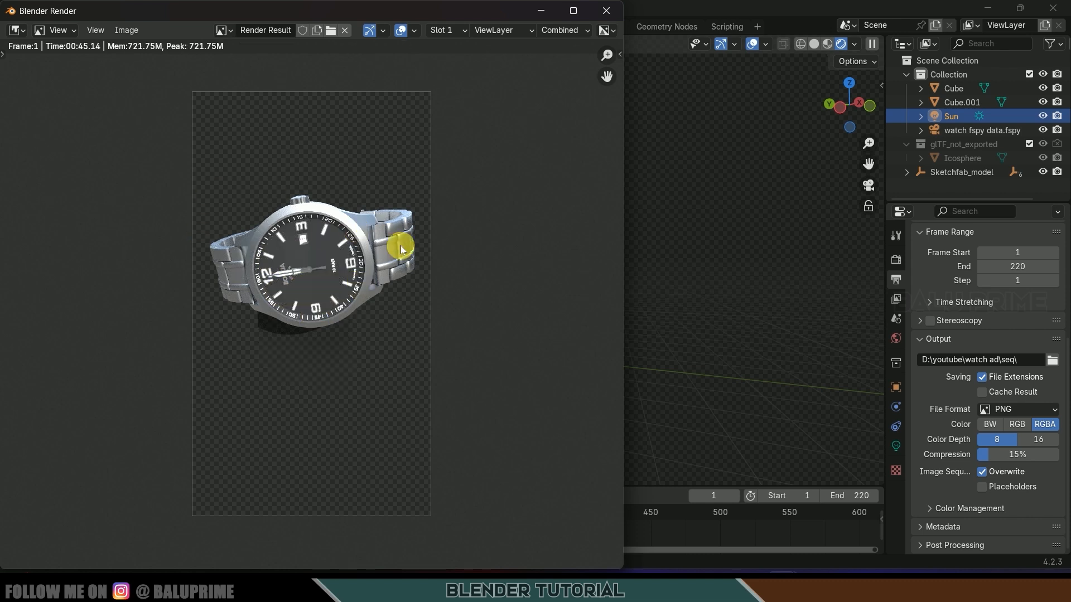
# - Save the render as 11111.png in Downloads, close the render window, and save the project
pyautogui.click(128, 30)
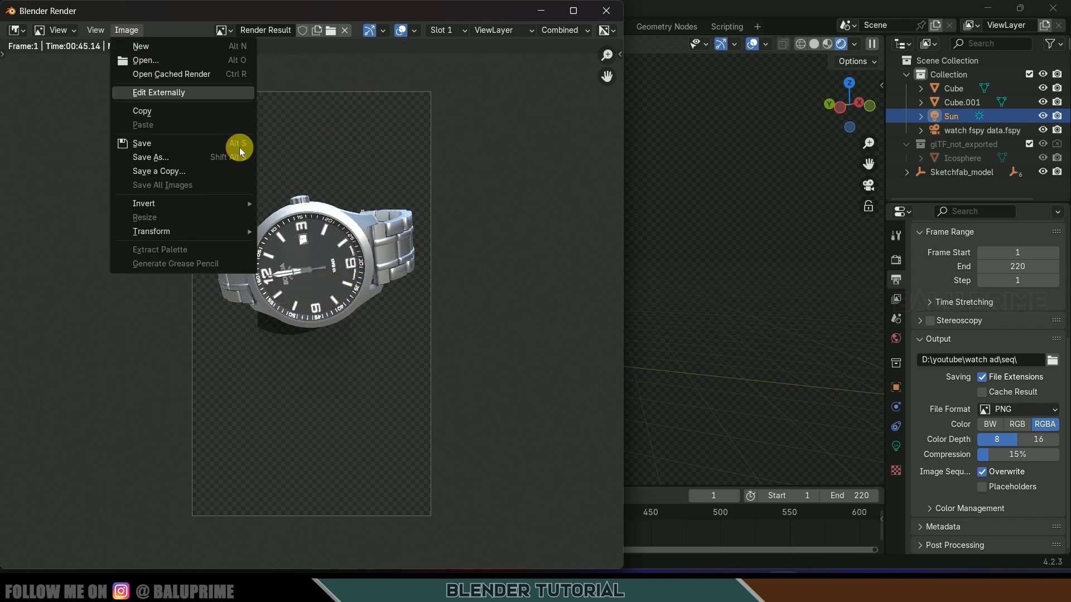
pyautogui.click(170, 157)
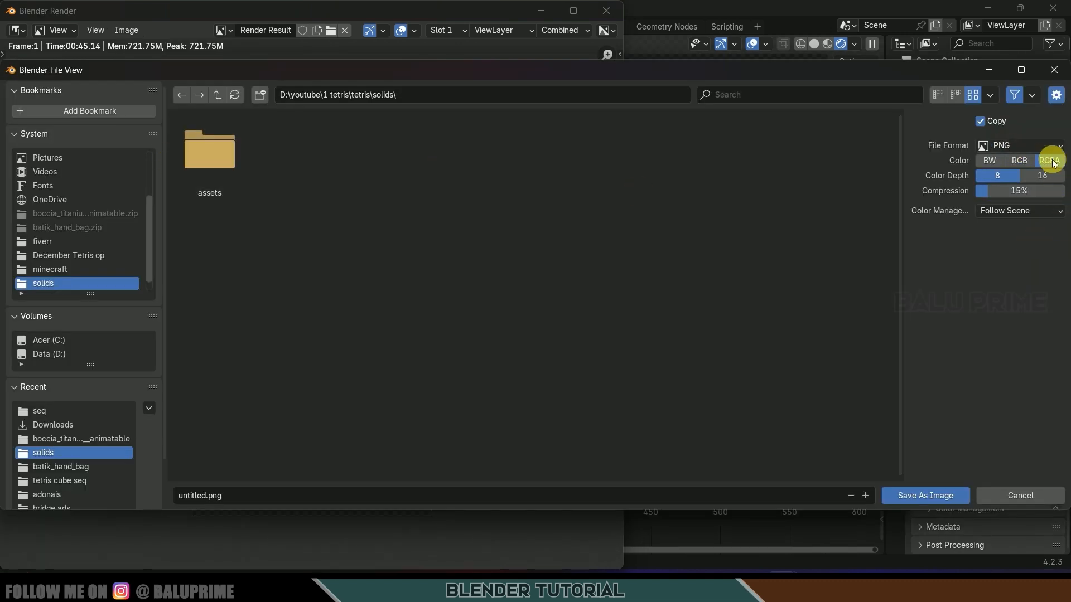
pyautogui.click(54, 428)
pyautogui.click(283, 498)
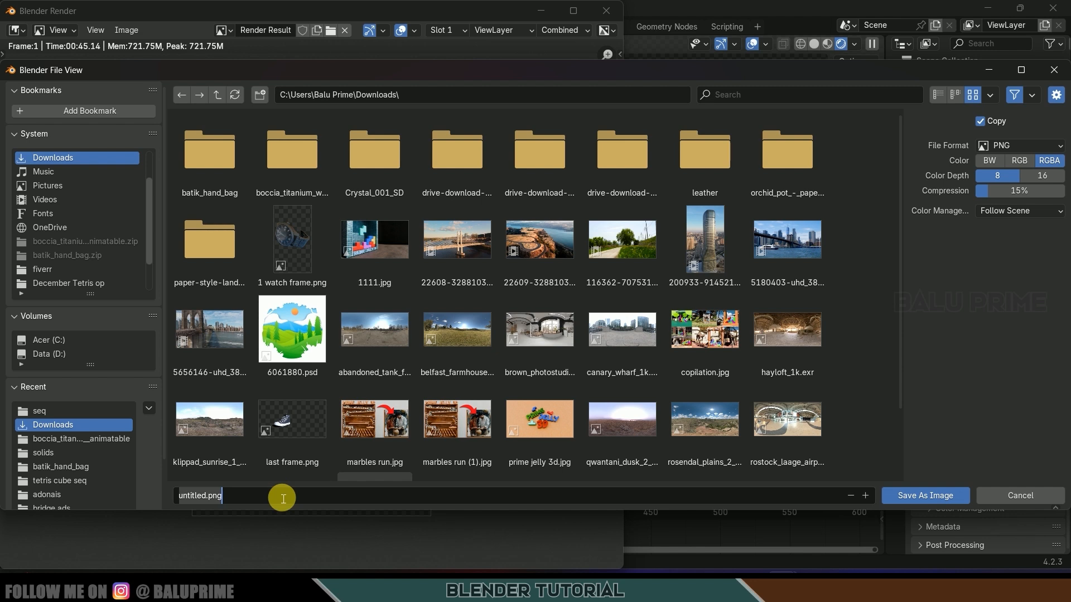
pyautogui.press('Return')
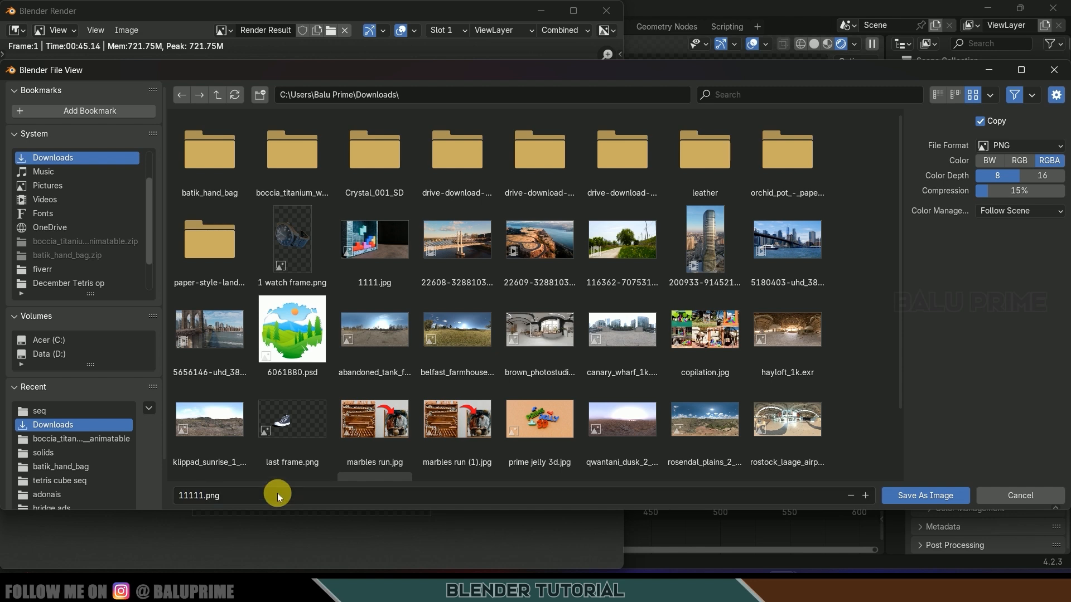
pyautogui.click(907, 494)
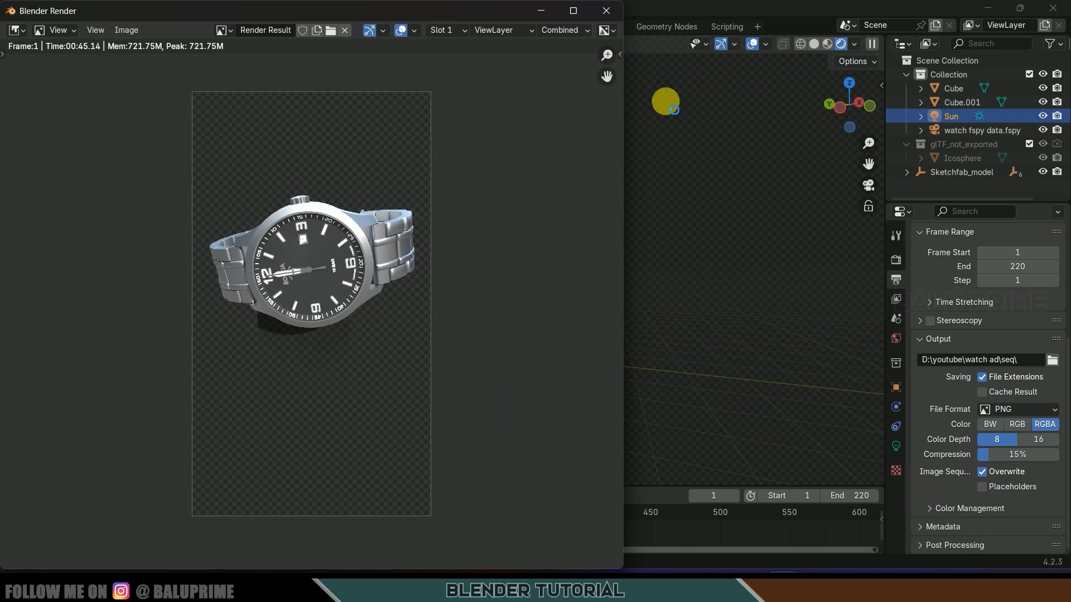
pyautogui.click(607, 13)
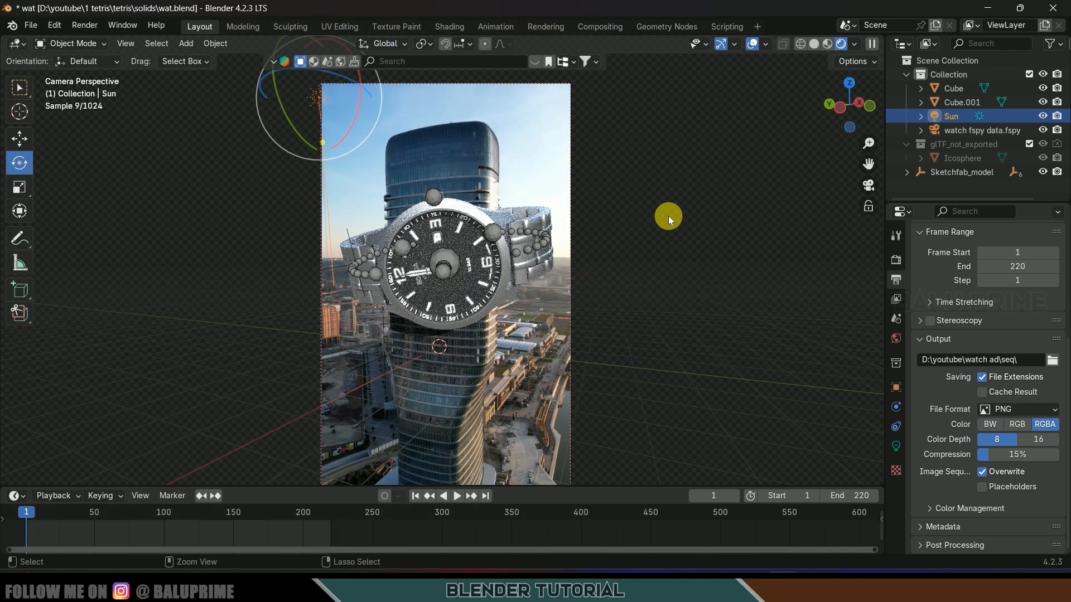
pyautogui.hotkey('ctrl', 's')
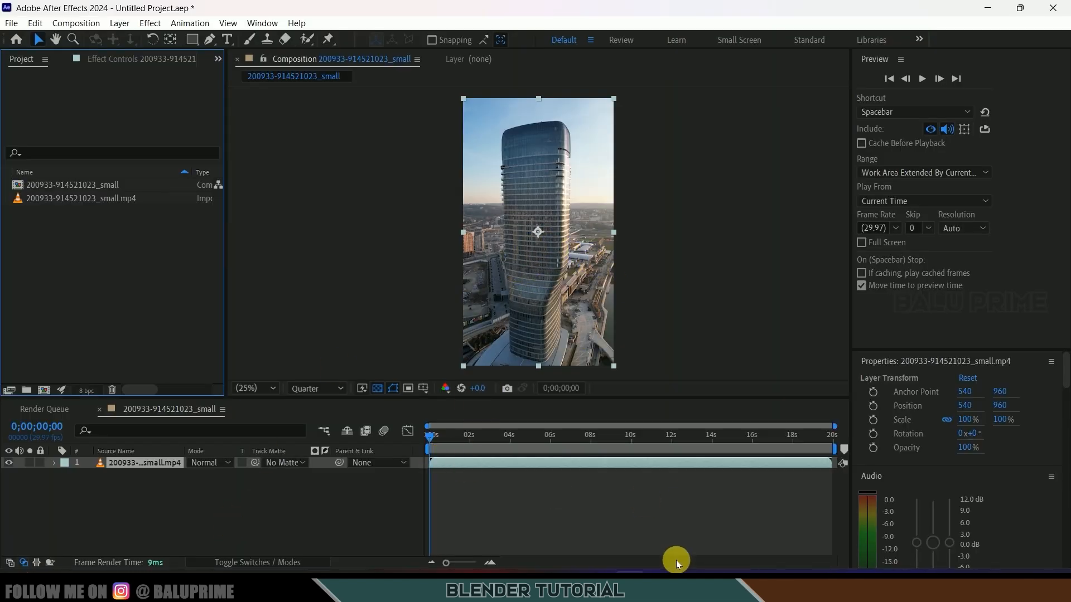
# - Import 11111.png from Downloads into the After Effects Project panel
pyautogui.click(660, 586)
pyautogui.click(457, 254)
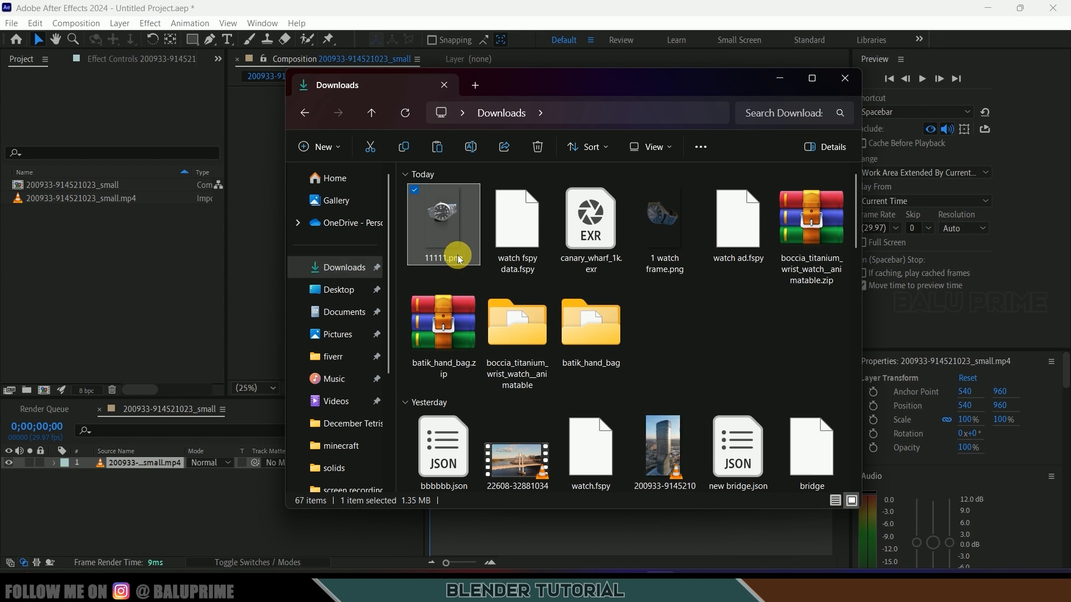
pyautogui.moveTo(443, 228); pyautogui.dragTo(105, 296)
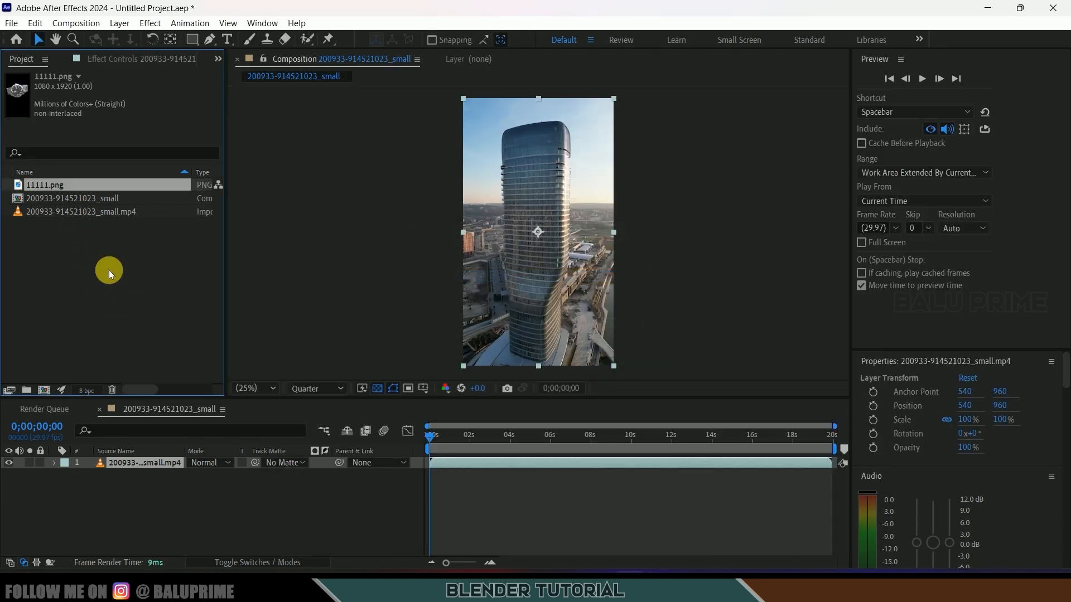
pyautogui.rightClick(29, 272)
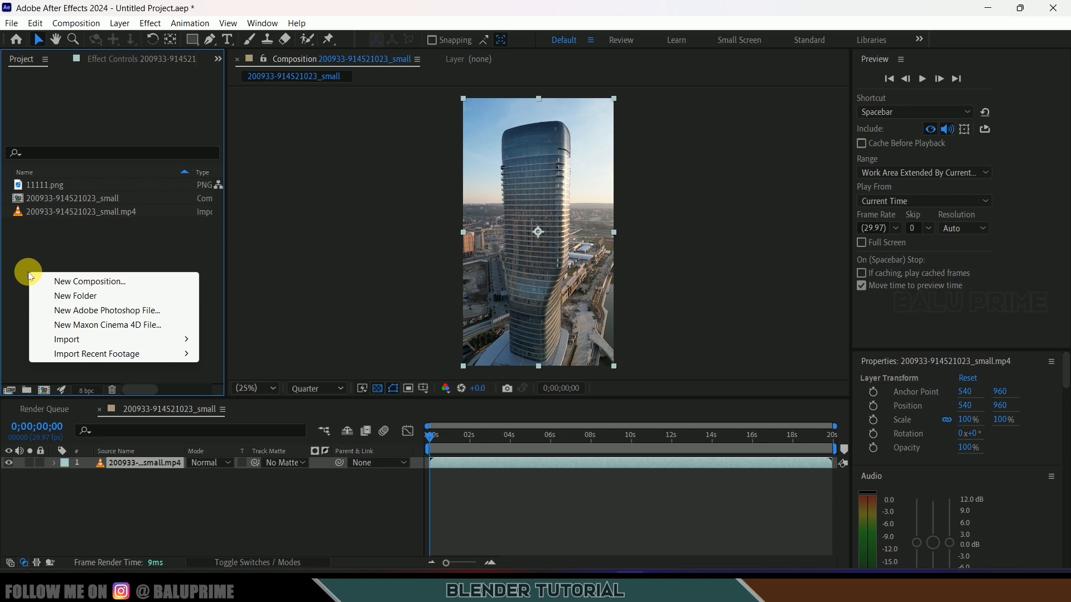
pyautogui.moveTo(143, 342)
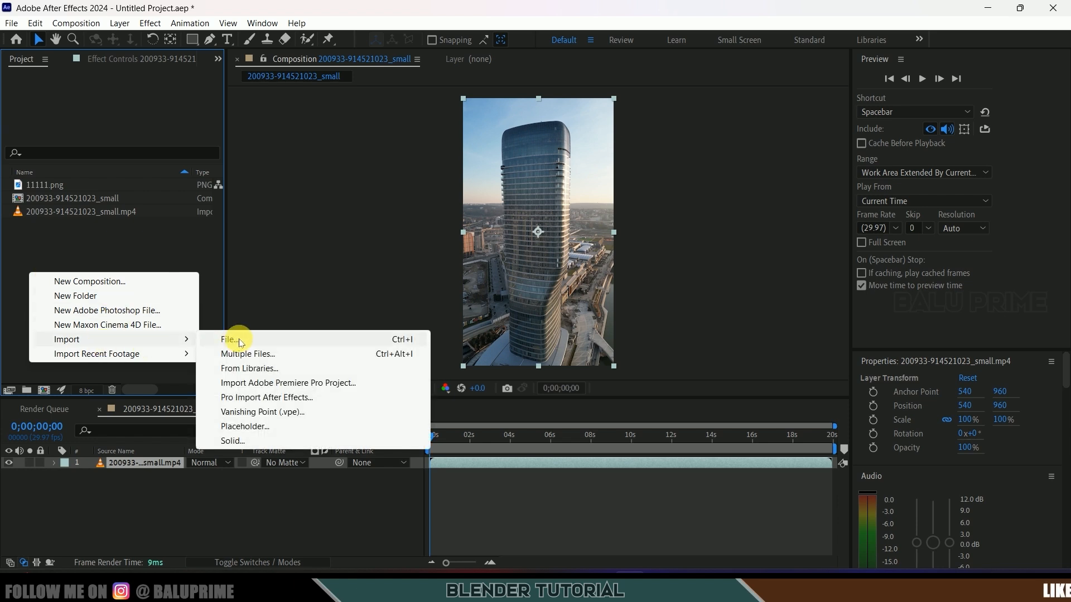
pyautogui.click(45, 226)
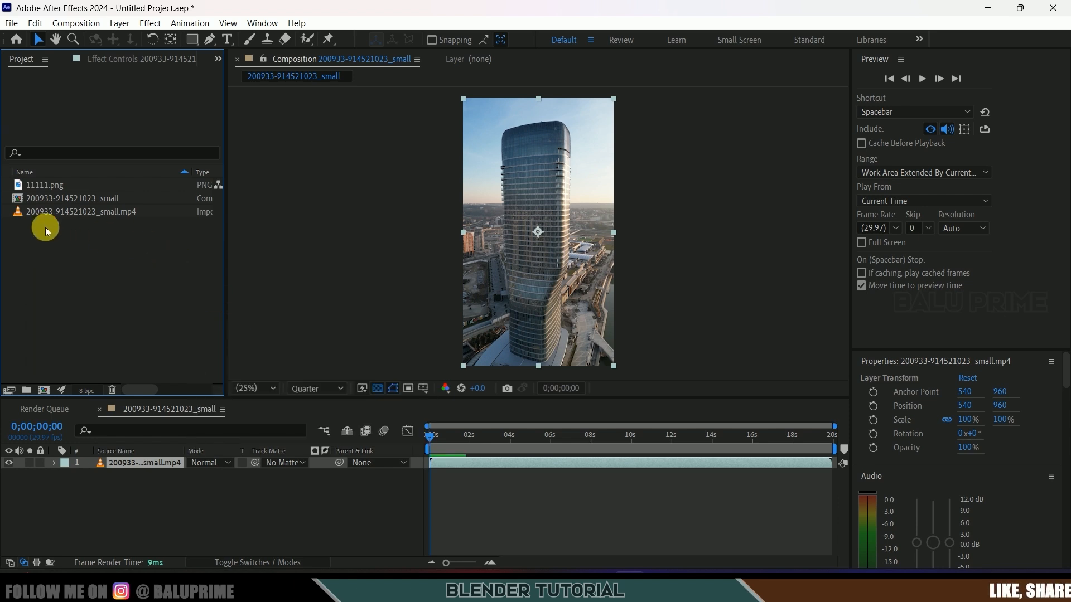
# - Place 11111.png above the drone video in the composition and scrub to check the composite
pyautogui.click(62, 182)
pyautogui.moveTo(45, 181); pyautogui.dragTo(143, 456)
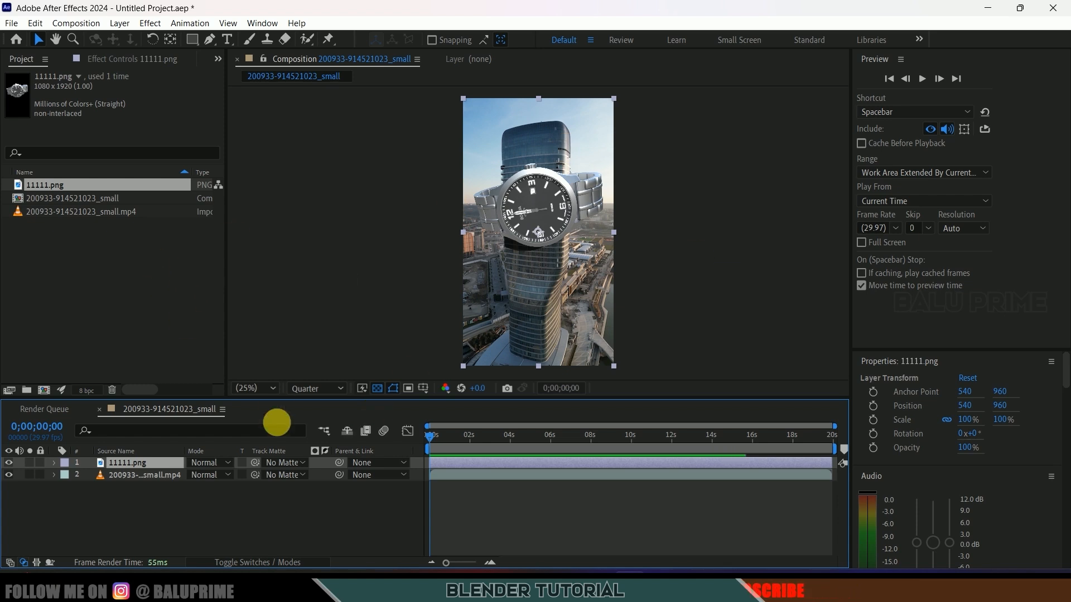
pyautogui.moveTo(440, 434); pyautogui.dragTo(376, 448)
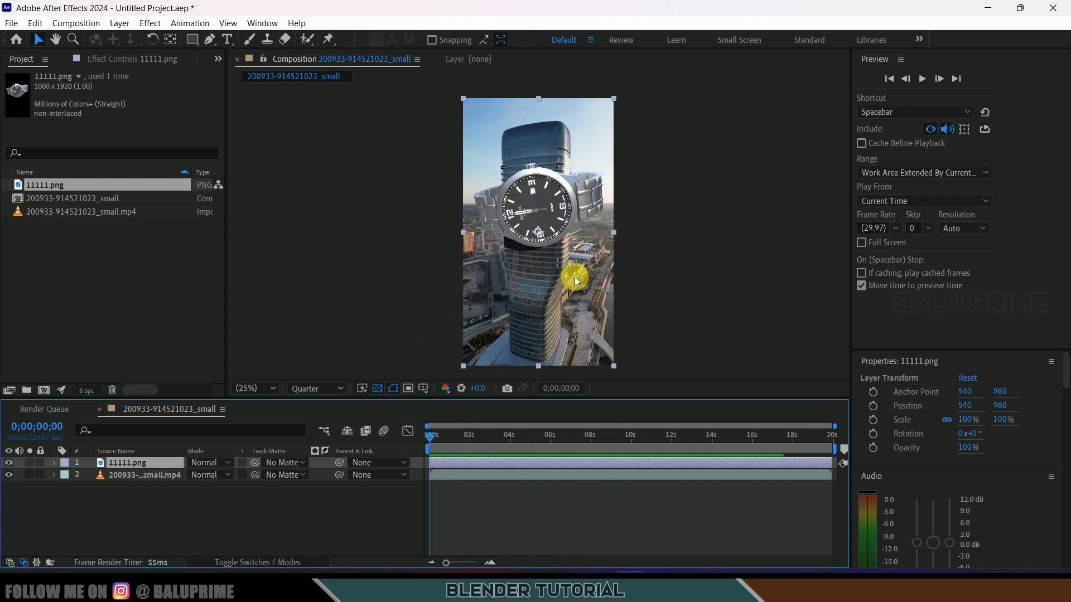
pyautogui.moveTo(454, 436); pyautogui.dragTo(370, 447)
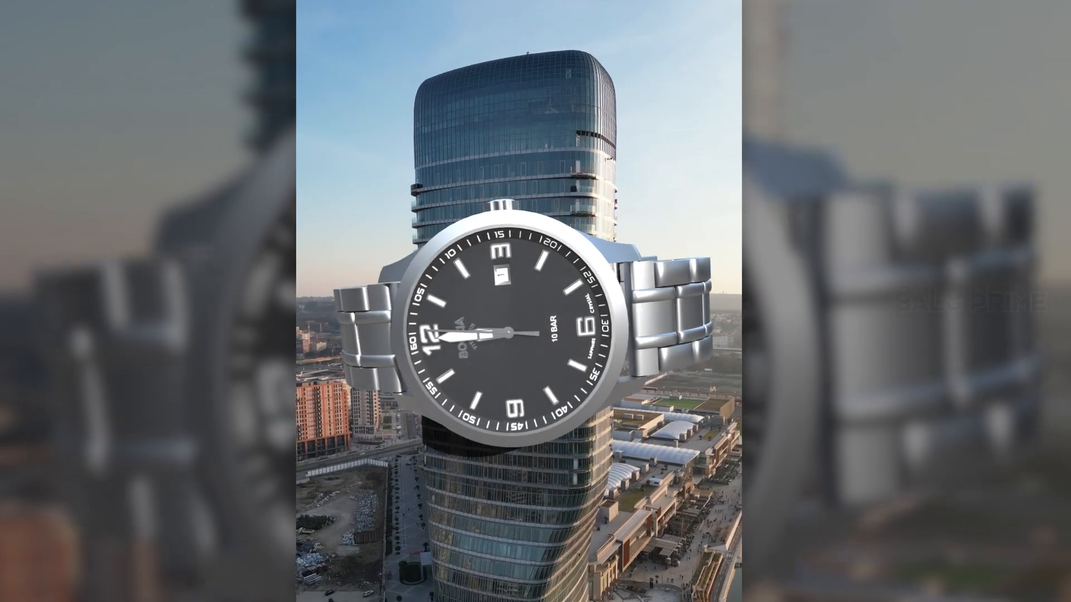